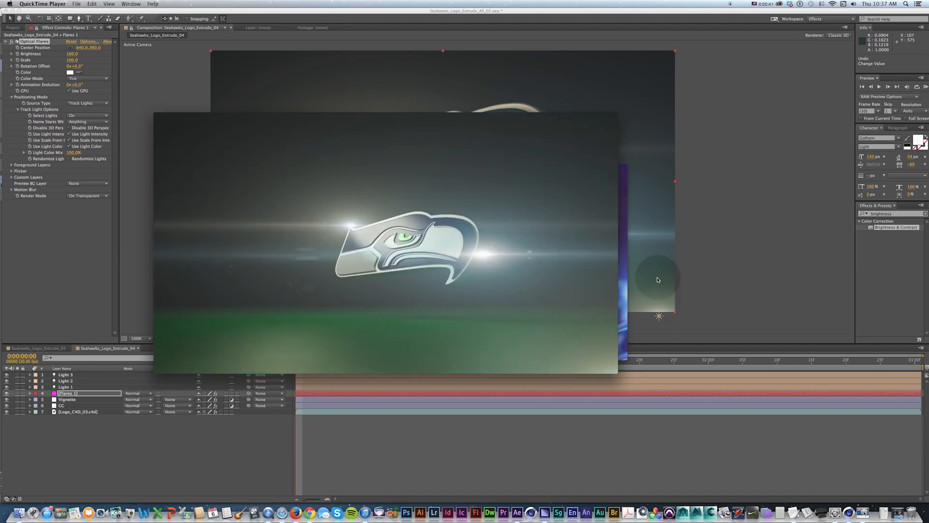
# Review frames of Seahawks_Logo_Extrude_03.mov with the concept notes window placed beside it, examining the logo and its tracked flares.
pyautogui.moveTo(919, 24); pyautogui.dragTo(574, 80)
pyautogui.moveTo(423, 185)
pyautogui.click(377, 342)
pyautogui.moveTo(376, 342); pyautogui.dragTo(366, 343)
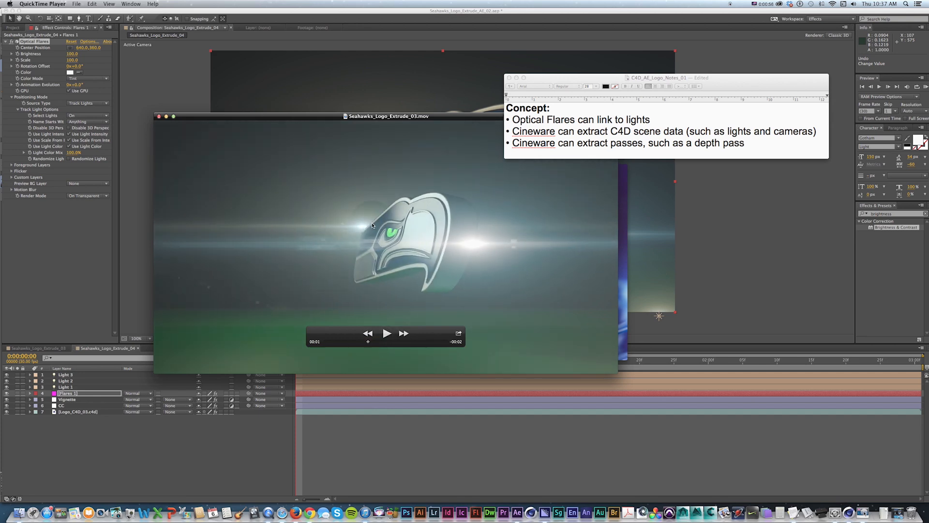
pyautogui.moveTo(372, 342)
pyautogui.mouseDown()
pyautogui.moveTo(397, 340)
pyautogui.moveTo(369, 342)
pyautogui.mouseUp()
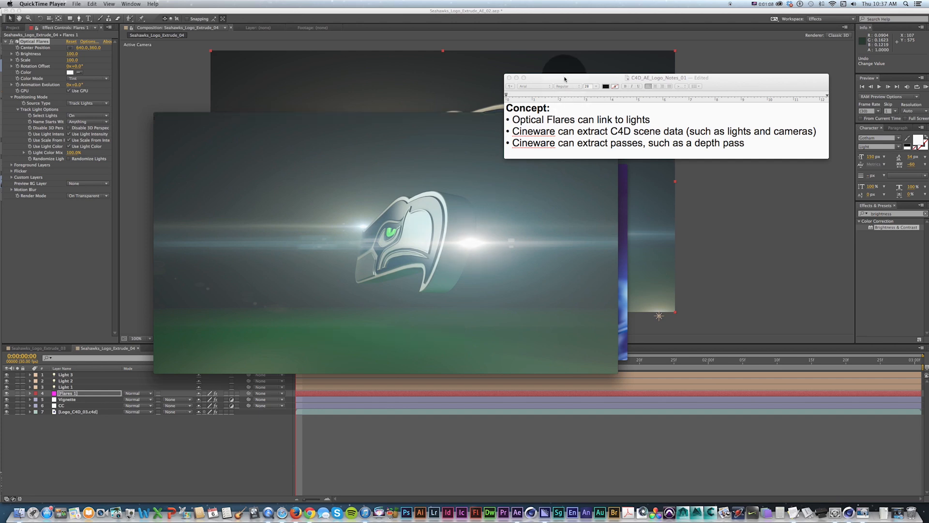
pyautogui.moveTo(563, 81); pyautogui.dragTo(573, 73)
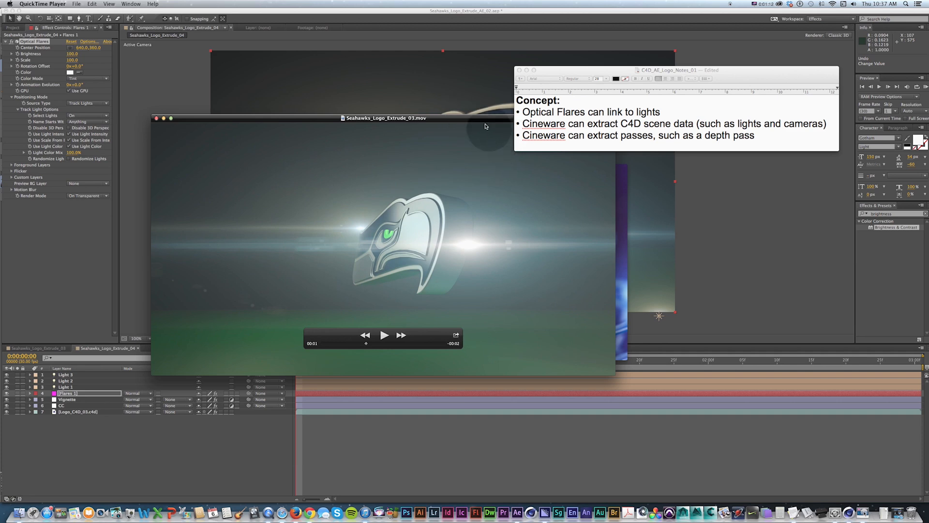
pyautogui.moveTo(456, 119); pyautogui.dragTo(454, 119)
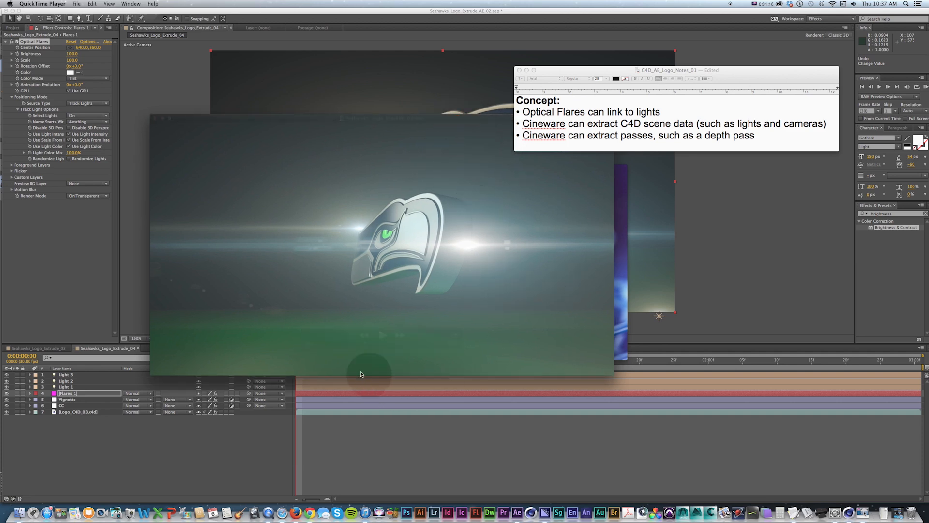
pyautogui.moveTo(365, 345)
pyautogui.mouseDown()
pyautogui.moveTo(385, 344)
pyautogui.moveTo(366, 343)
pyautogui.mouseUp()
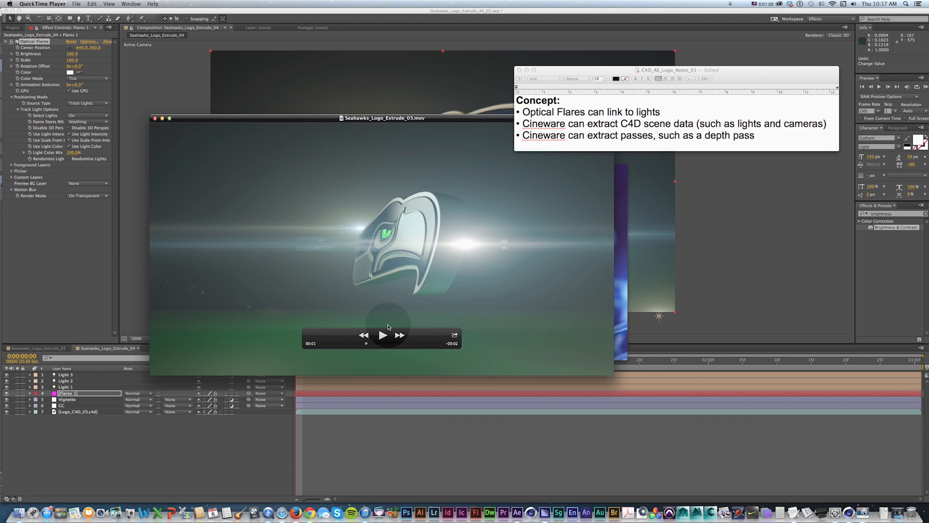
pyautogui.moveTo(461, 119)
pyautogui.mouseDown()
pyautogui.moveTo(453, 132)
pyautogui.moveTo(462, 133)
pyautogui.mouseUp()
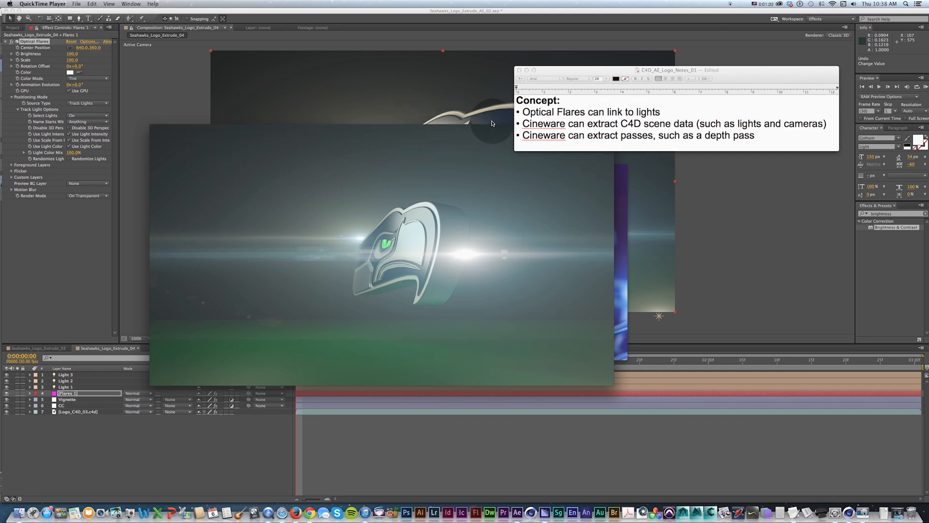
# Switch to After Effects and display the Cineware settings of the Logo_C4D_03.c4d layer.
pyautogui.click(110, 435)
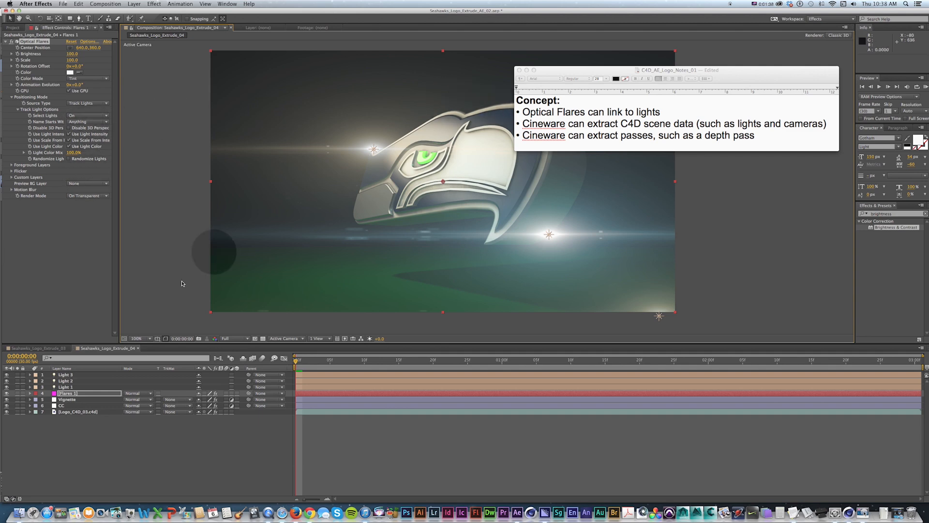
pyautogui.click(79, 412)
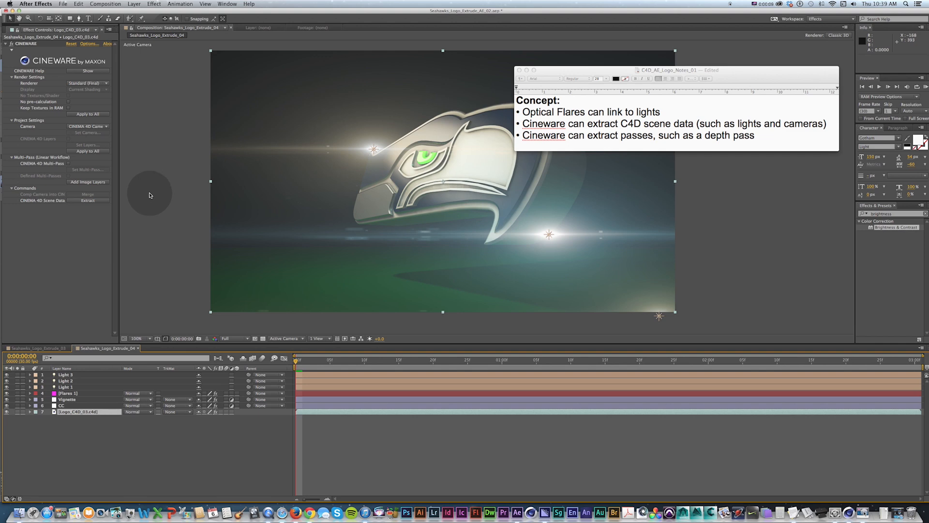
# Switch to QuickTime Player and play the Helmet_1_CBS_01.mov reference clip, moving it aside and pausing it.
pyautogui.press('super+Tab')
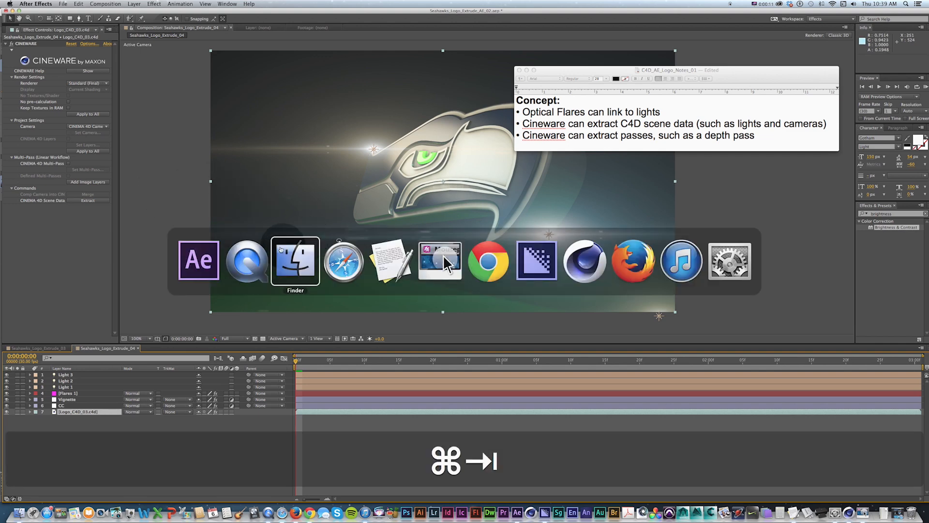
pyautogui.press('space')
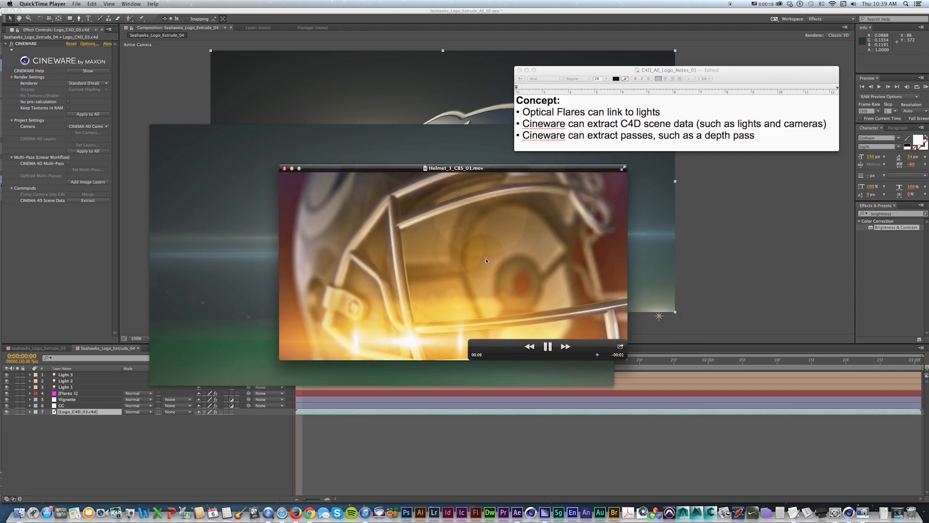
pyautogui.click(899, 513)
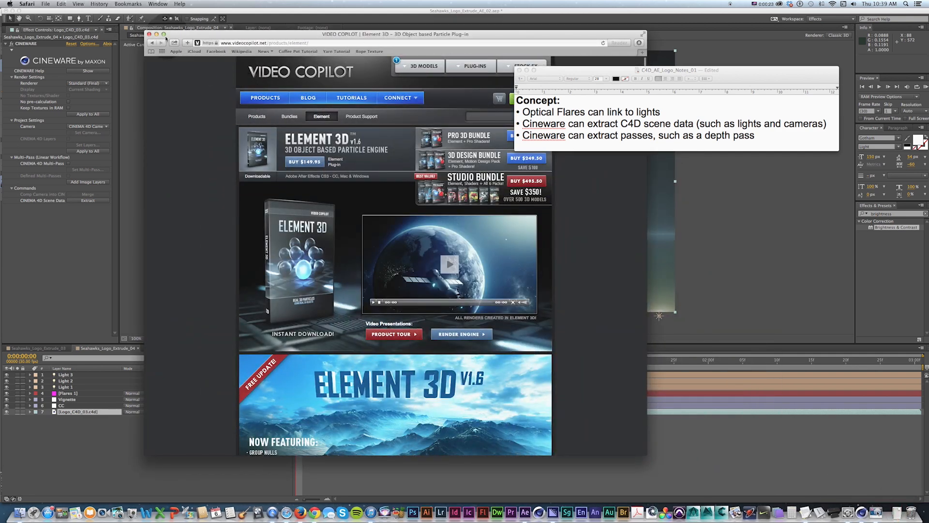
pyautogui.click(156, 35)
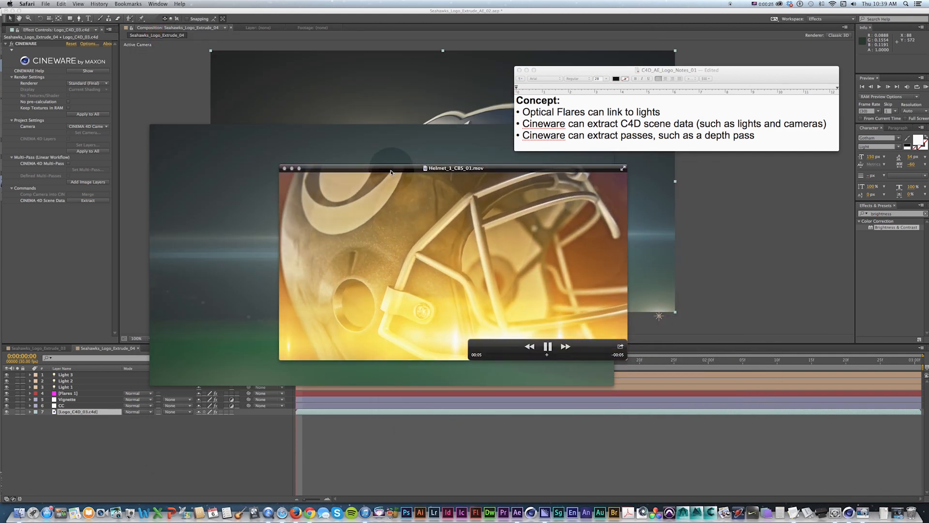
pyautogui.moveTo(389, 170); pyautogui.dragTo(453, 189)
pyautogui.press('space')
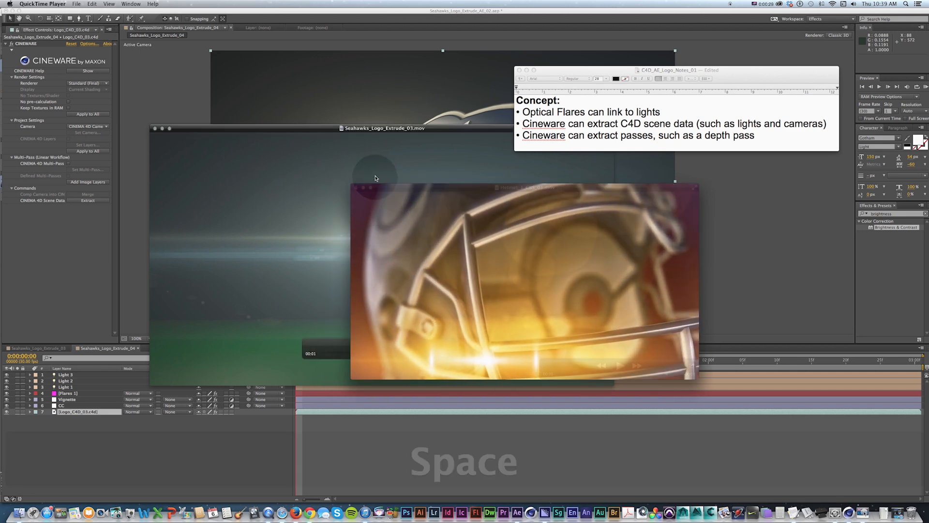
# Compare the Seahawks logo movie with the helmet clip, scrubbing through the logo's rotation to examine the flares.
pyautogui.click(399, 177)
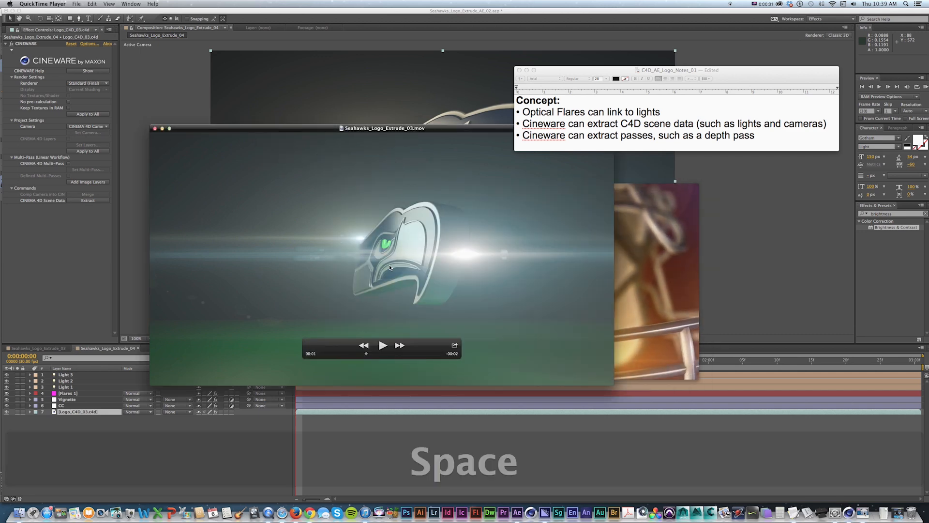
pyautogui.moveTo(426, 340)
pyautogui.mouseDown()
pyautogui.moveTo(577, 333)
pyautogui.moveTo(476, 330)
pyautogui.moveTo(497, 194)
pyautogui.mouseUp()
pyautogui.click(650, 254)
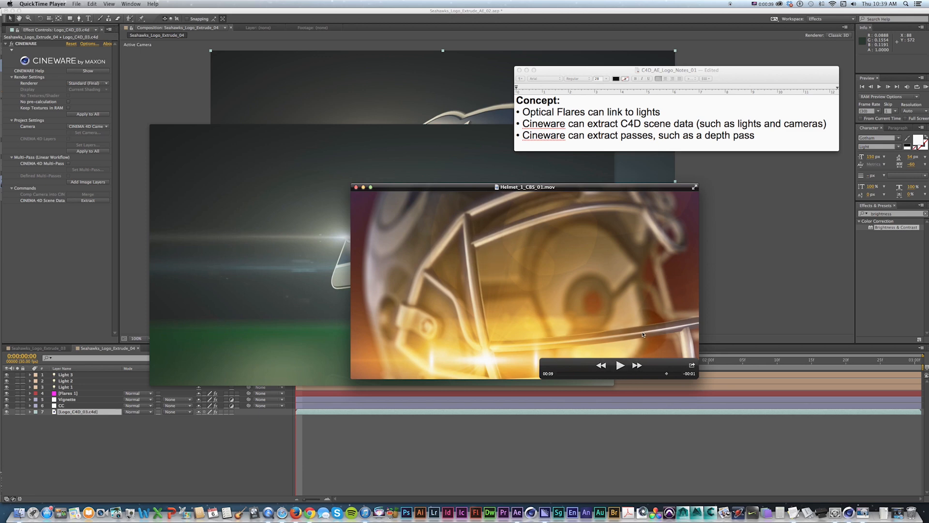
pyautogui.click(405, 163)
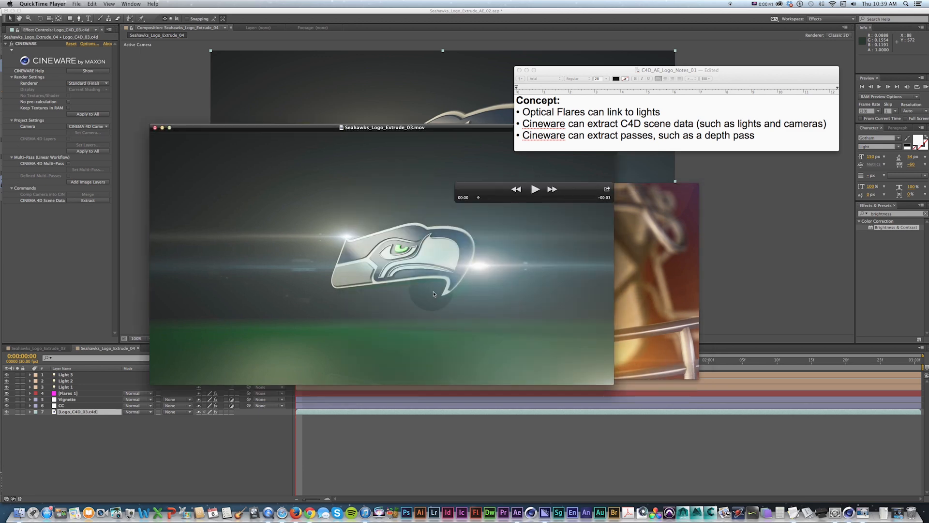
pyautogui.moveTo(479, 198); pyautogui.dragTo(531, 198)
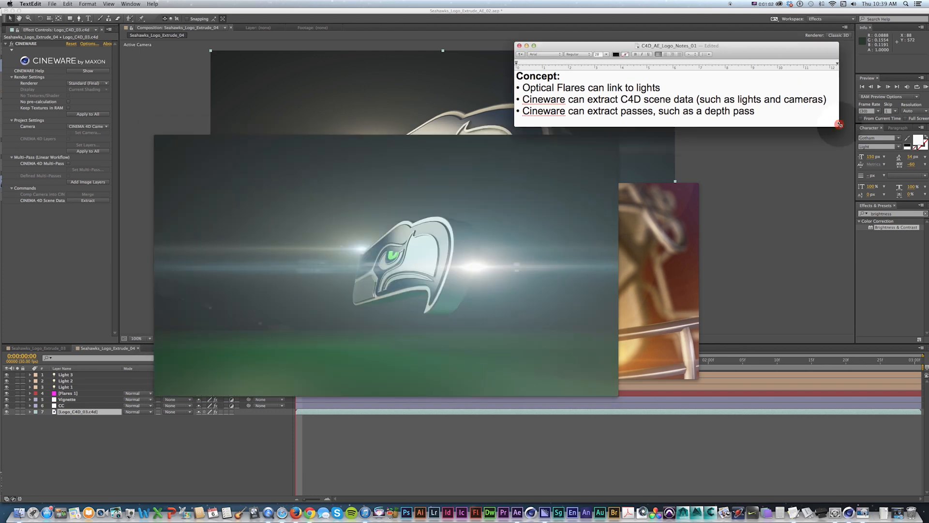
# Enlarge the notes window to reveal the full C4D and AE checklist and replay the Seahawks logo movie beside it.
pyautogui.moveTo(839, 124); pyautogui.dragTo(810, 446)
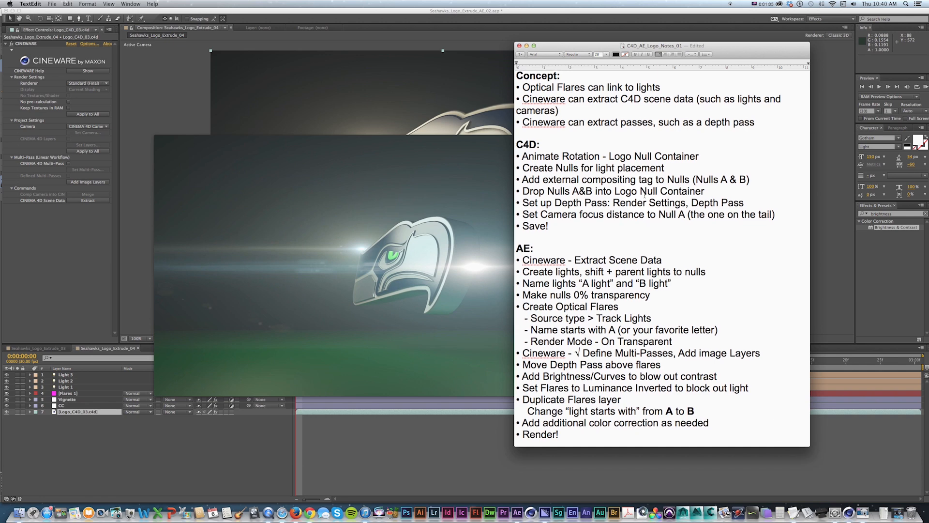
pyautogui.press('space')
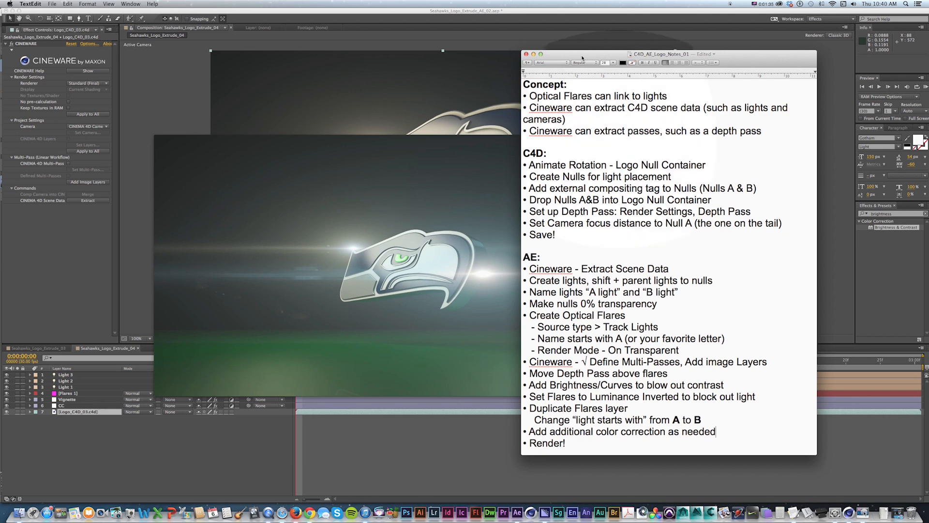
pyautogui.moveTo(578, 59); pyautogui.dragTo(582, 58)
pyautogui.click(440, 220)
pyautogui.press('space')
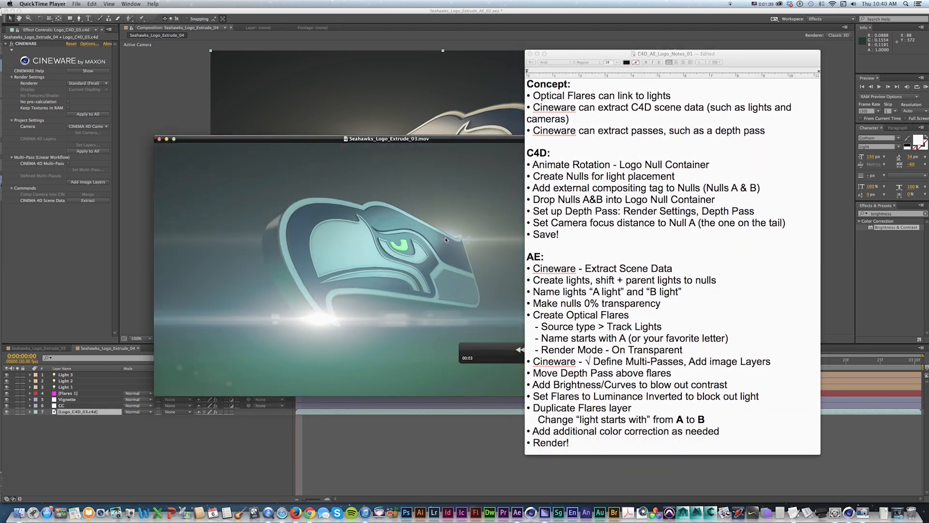
pyautogui.press('space')
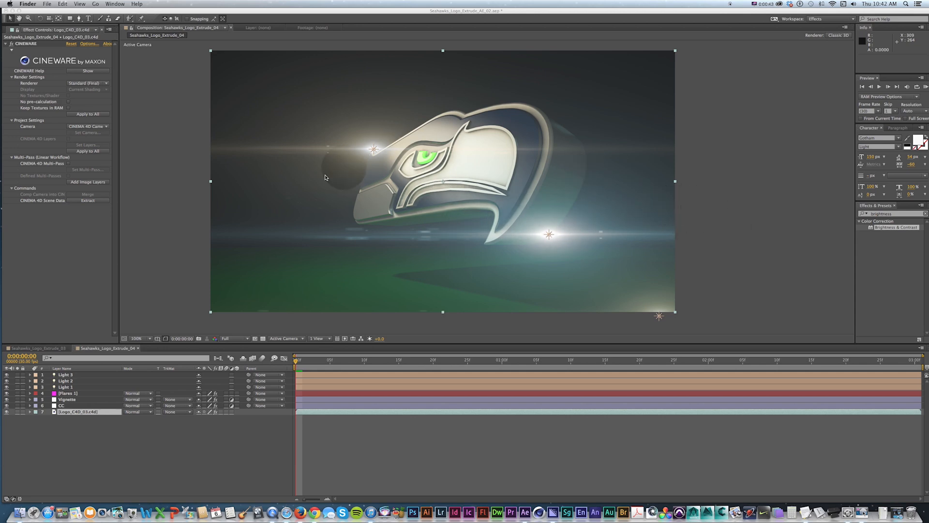
# Open the Logo_C4D_03.c4d footage from the After Effects project in CINEMA 4D Lite with Edit Original.
pyautogui.click(11, 30)
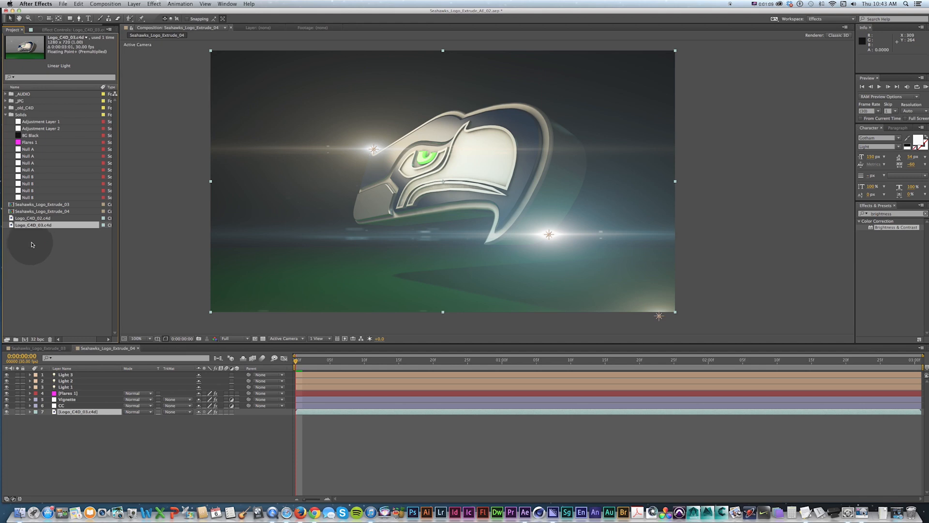
pyautogui.click(36, 240)
pyautogui.click(37, 224)
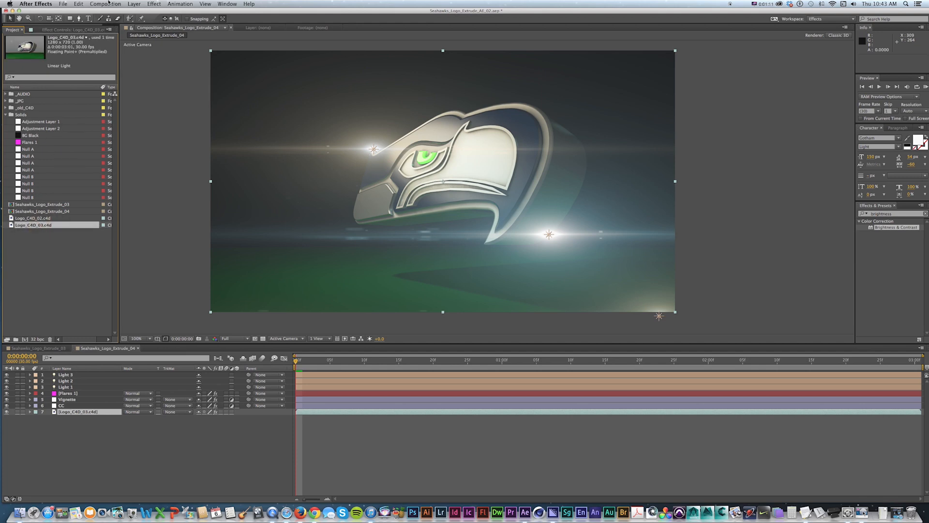
pyautogui.click(74, 3)
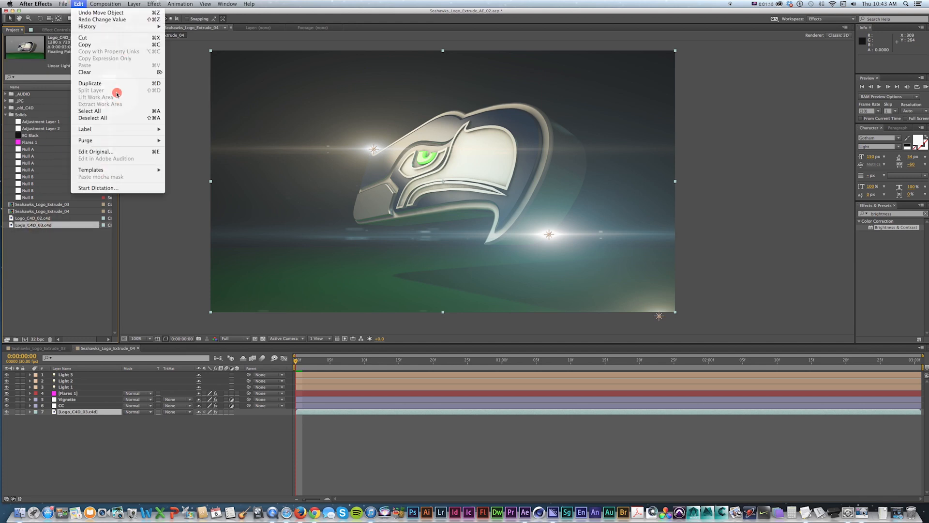
pyautogui.click(102, 151)
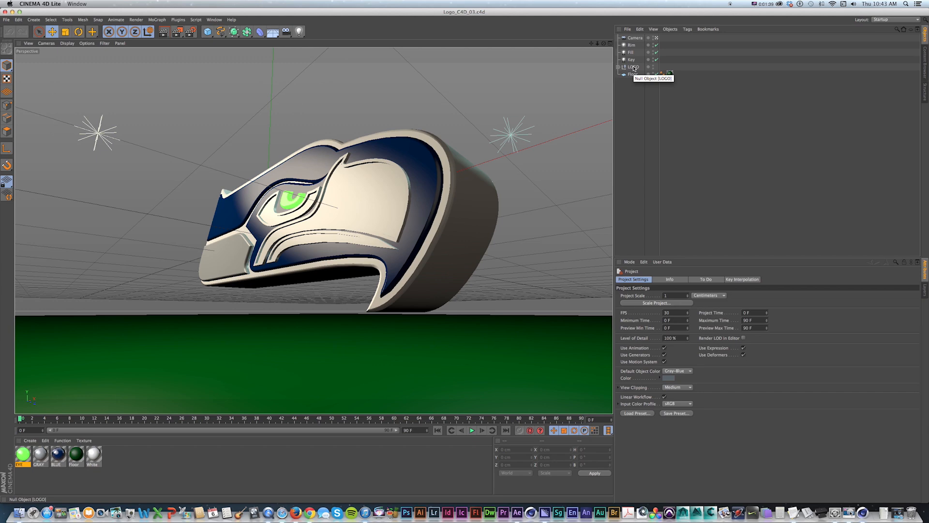
# Show the LOGO null's coordinates, test its heading rotation and undo the test change.
pyautogui.click(633, 67)
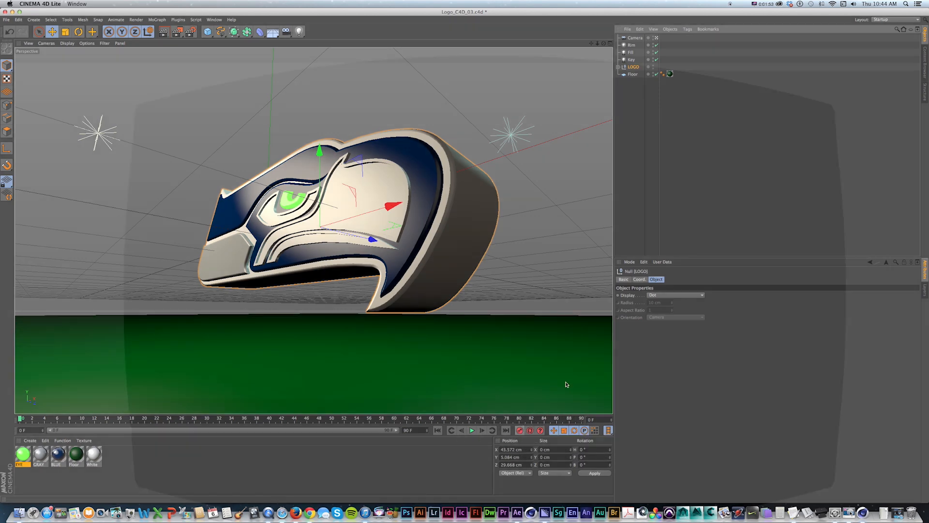
pyautogui.click(633, 68)
pyautogui.click(639, 279)
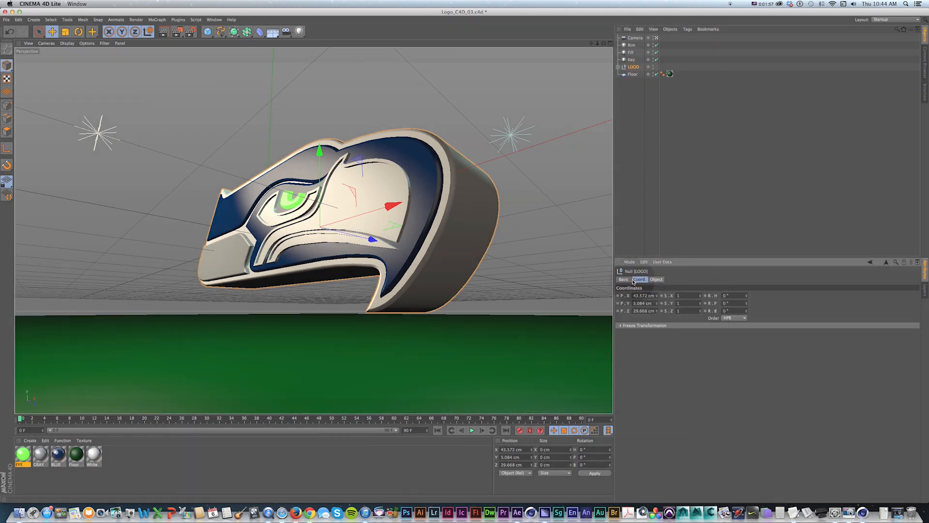
pyautogui.moveTo(746, 295); pyautogui.dragTo(746, 295)
pyautogui.press('super+z')
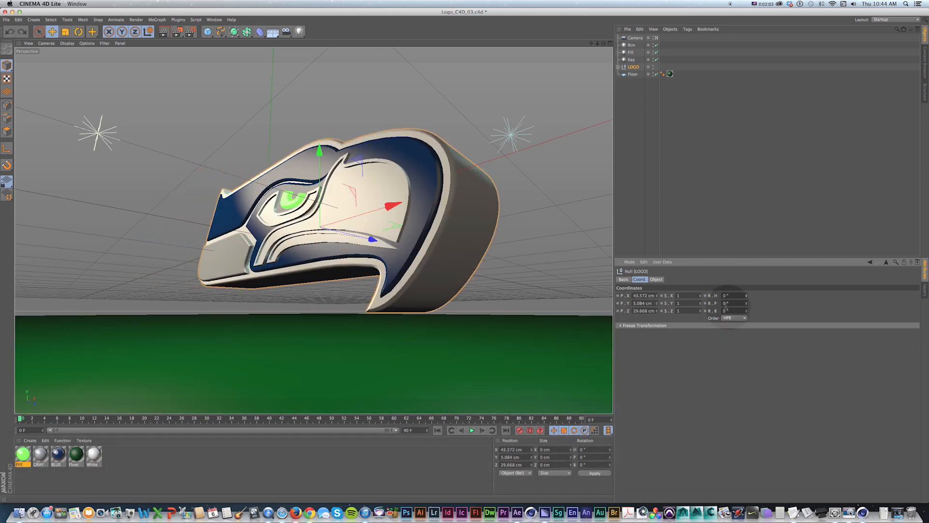
# Set the LOGO null's heading rotation to 7° and keyframe it at frame 0.
pyautogui.press('super')
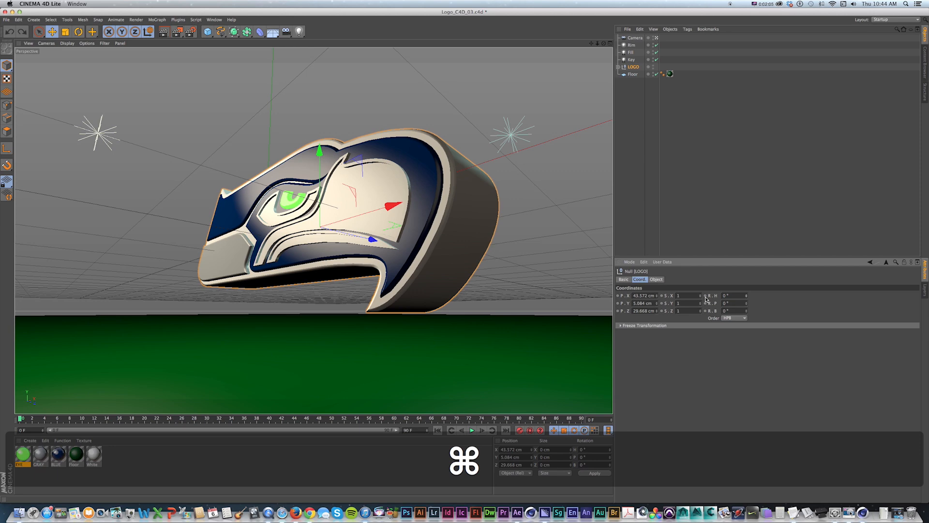
pyautogui.keyDown('super'); pyautogui.click(705, 296); pyautogui.keyUp('super')
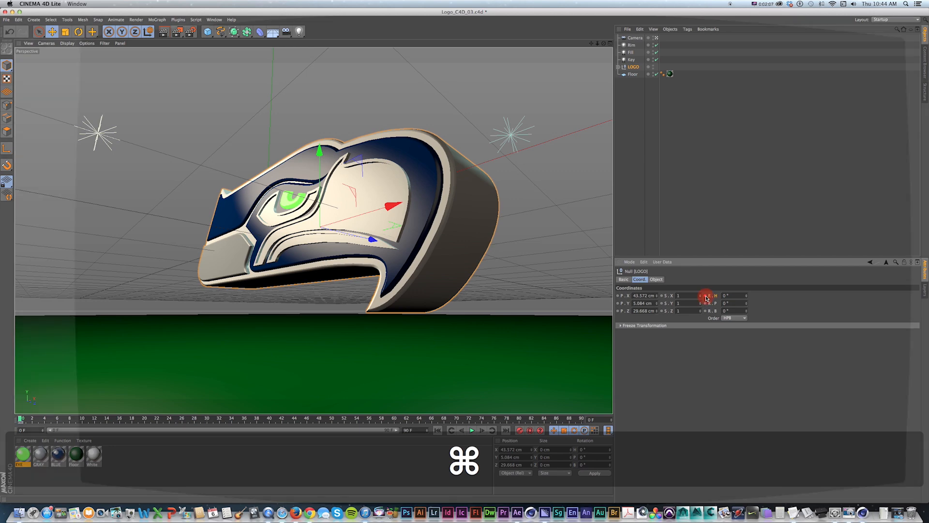
pyautogui.moveTo(746, 296); pyautogui.dragTo(746, 295)
pyautogui.press('super')
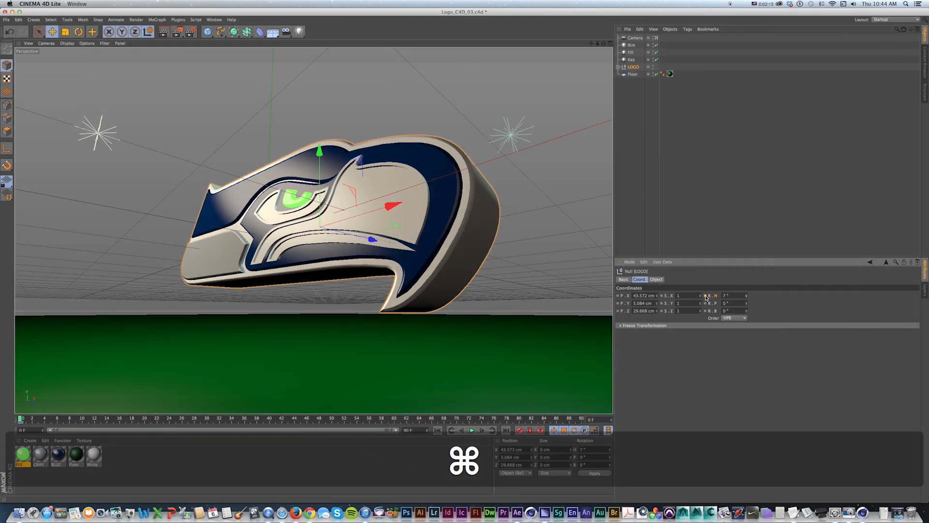
pyautogui.keyDown('super'); pyautogui.click(706, 296); pyautogui.keyUp('super')
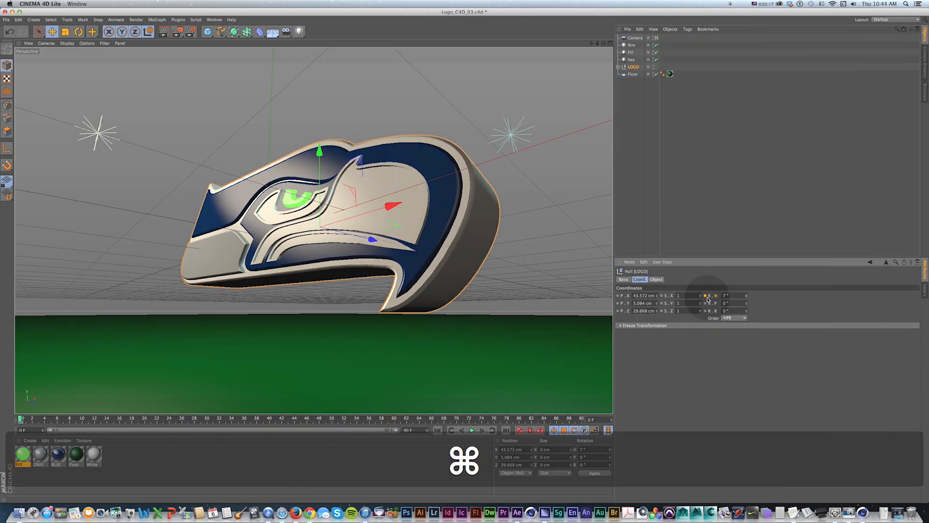
pyautogui.keyDown('super'); pyautogui.click(705, 296); pyautogui.keyUp('super')
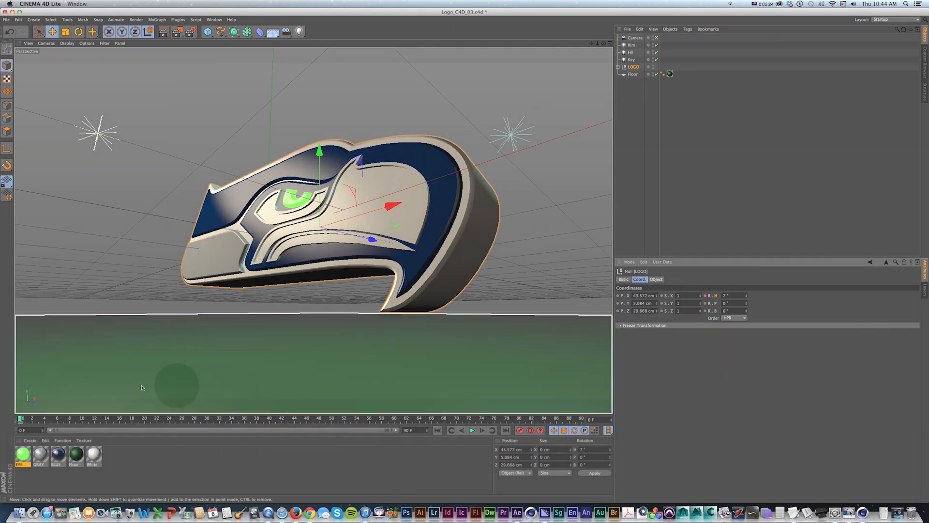
# Keyframe the LOGO null's heading rotation at -88° on frame 90, scrubbing back to frame 23 to check the turn.
pyautogui.click(581, 419)
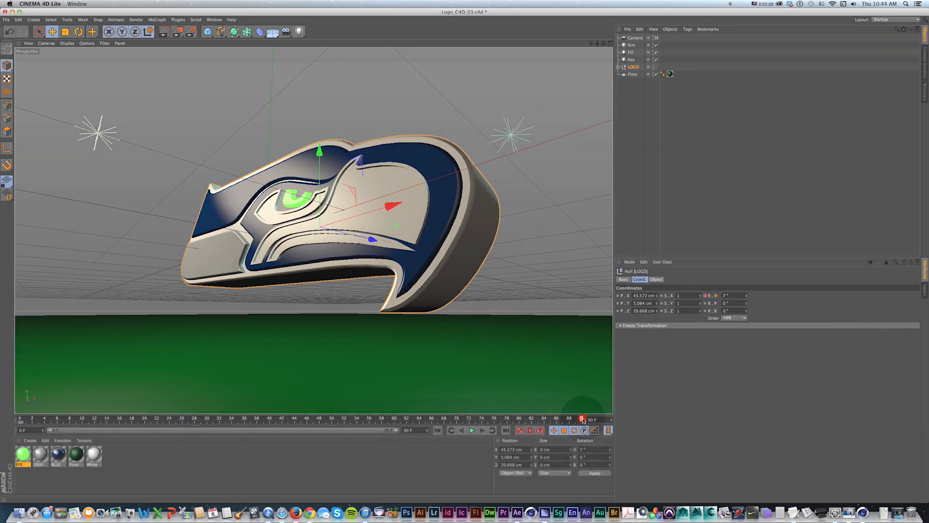
pyautogui.click(739, 299)
pyautogui.moveTo(744, 297); pyautogui.dragTo(746, 296)
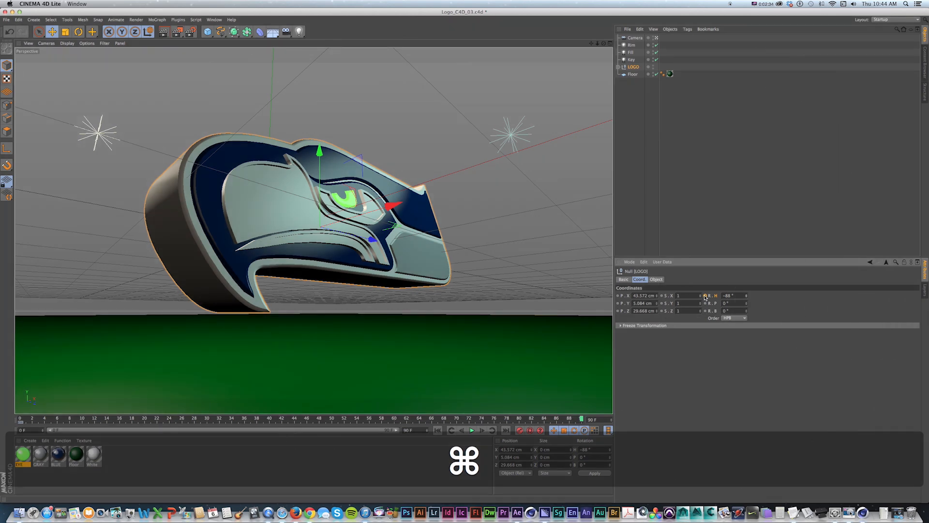
pyautogui.keyDown('super'); pyautogui.click(705, 295); pyautogui.keyUp('super')
pyautogui.moveTo(581, 419); pyautogui.dragTo(166, 379)
pyautogui.click(716, 100)
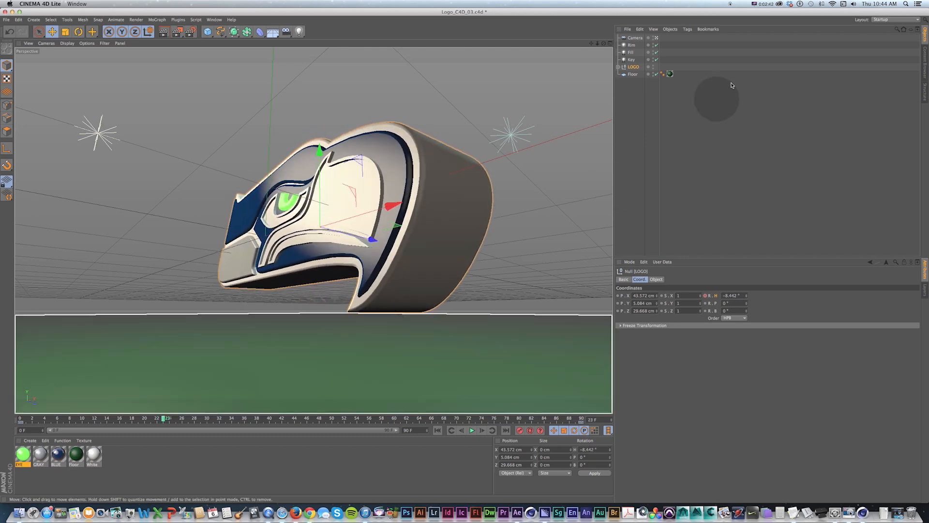
# Scale the LOGO null down along its Z axis to make the extruded logo thinner, checking it at frames 46 and 14.
pyautogui.click(630, 69)
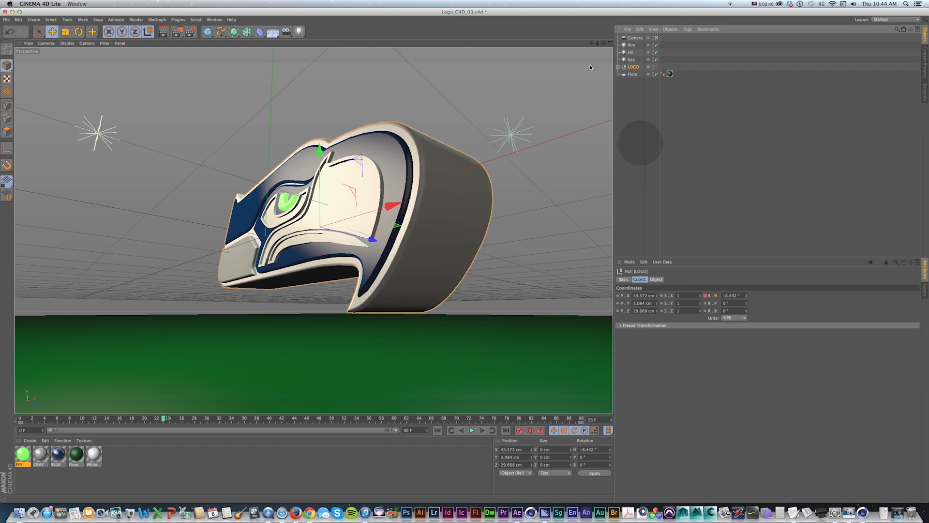
pyautogui.click(619, 68)
pyautogui.click(619, 67)
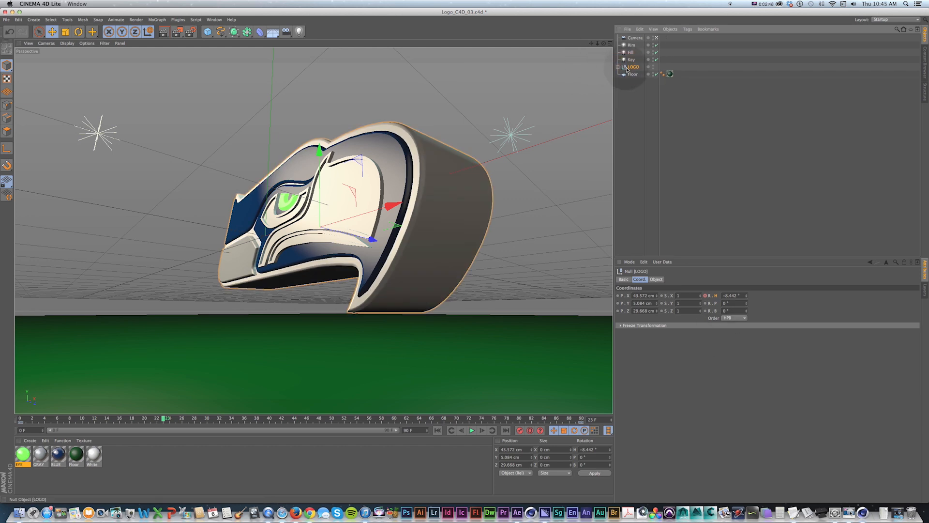
pyautogui.press('t')
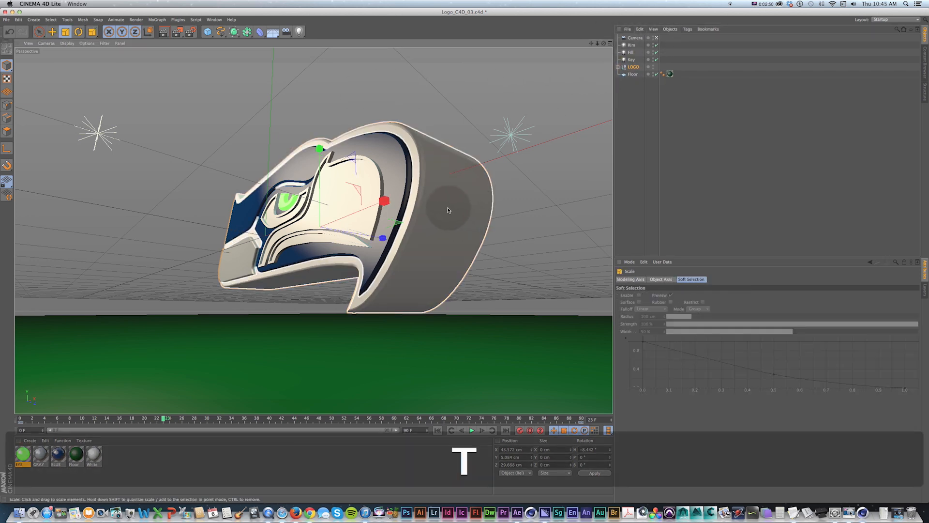
pyautogui.moveTo(161, 415); pyautogui.dragTo(305, 418)
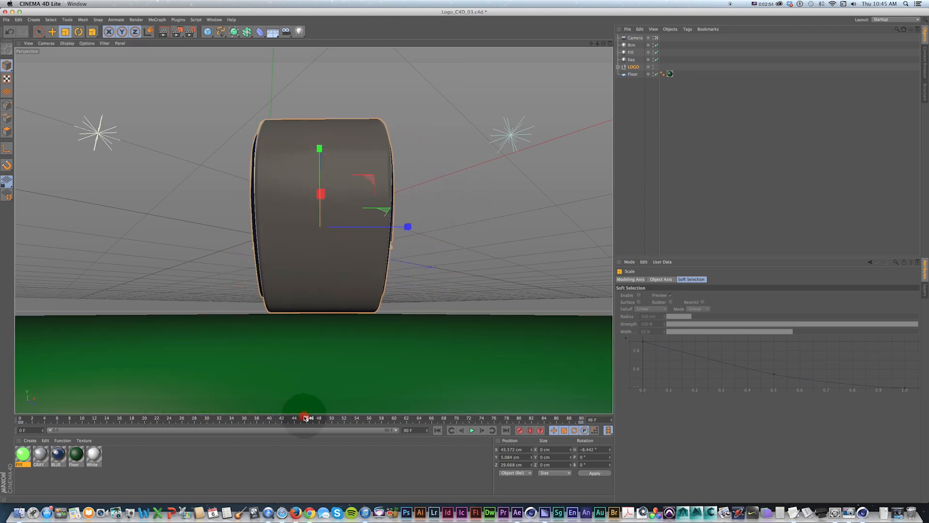
pyautogui.moveTo(408, 227); pyautogui.dragTo(366, 228)
pyautogui.moveTo(307, 417); pyautogui.dragTo(106, 417)
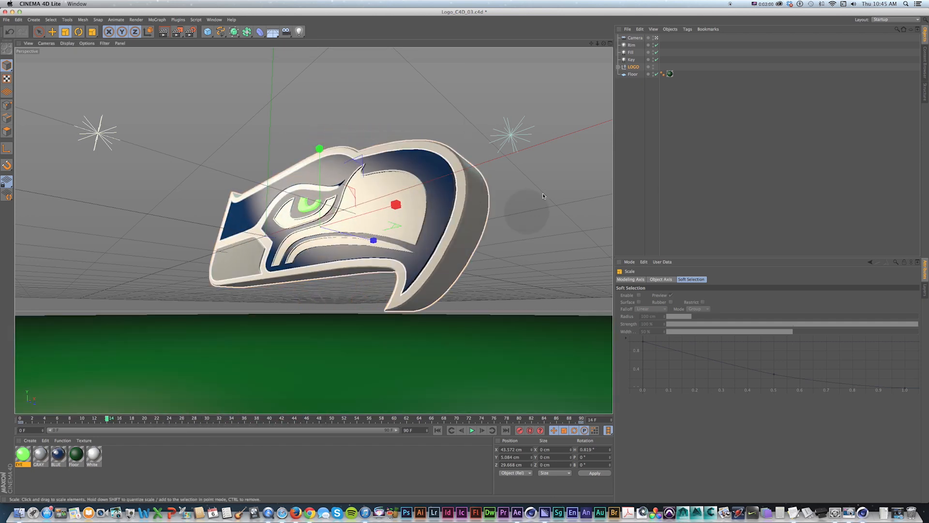
# Test-render the logo in the viewport at frame 14 to judge the render speed.
pyautogui.press('super+r')
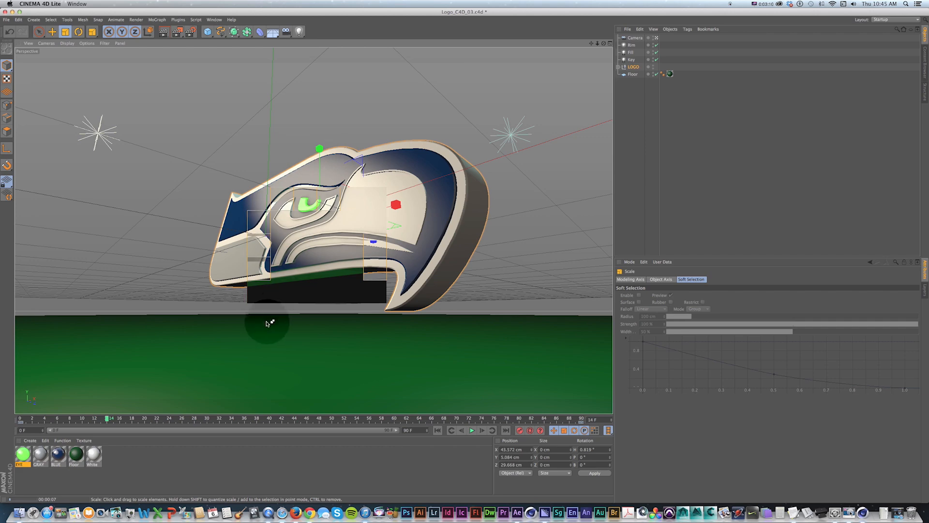
pyautogui.moveTo(273, 309); pyautogui.dragTo(298, 340)
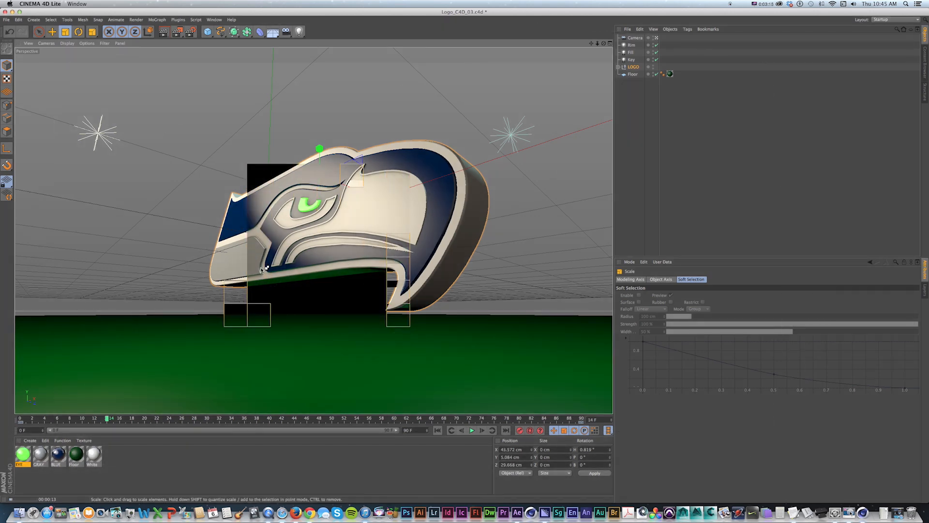
pyautogui.moveTo(204, 257)
pyautogui.mouseDown()
pyautogui.moveTo(281, 318)
pyautogui.moveTo(97, 383)
pyautogui.moveTo(155, 360)
pyautogui.mouseUp()
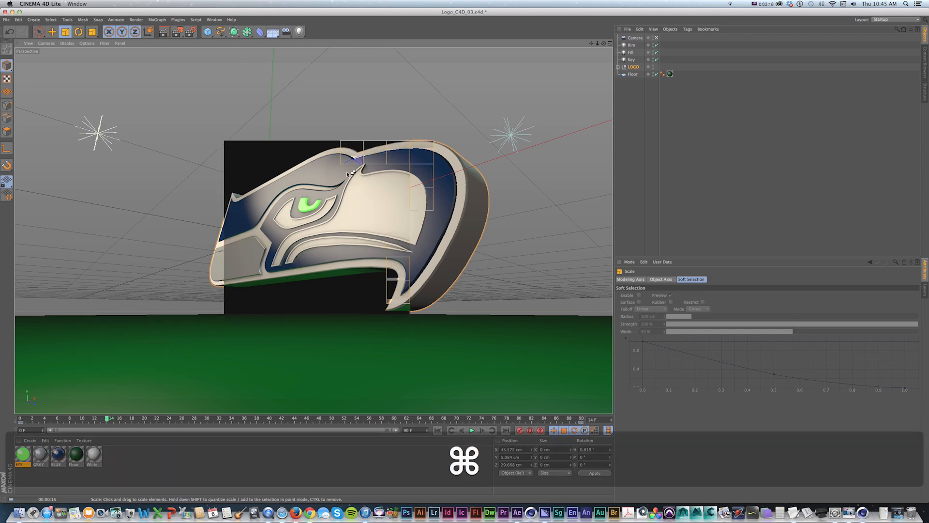
pyautogui.click(405, 129)
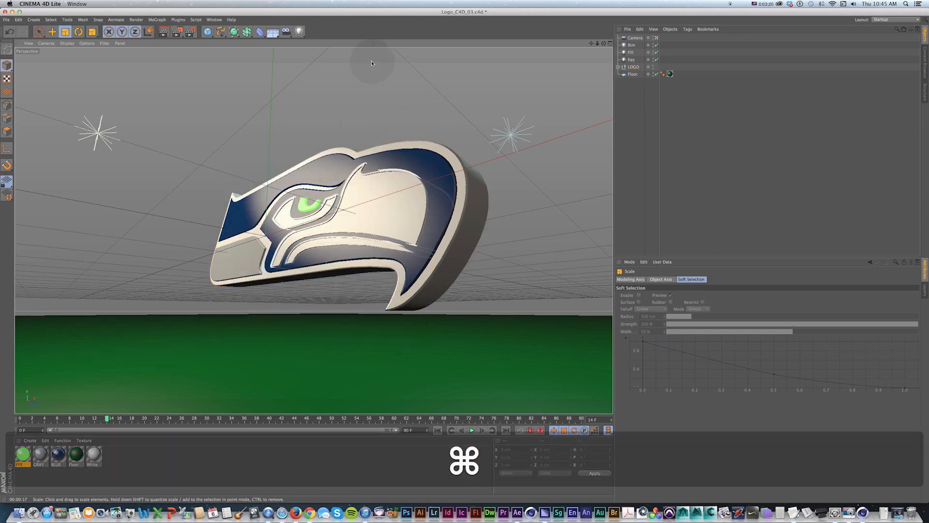
# Open the render settings and examine the anti-aliasing and Ambient Occlusion options.
pyautogui.click(190, 32)
pyautogui.moveTo(136, 23); pyautogui.dragTo(295, 133)
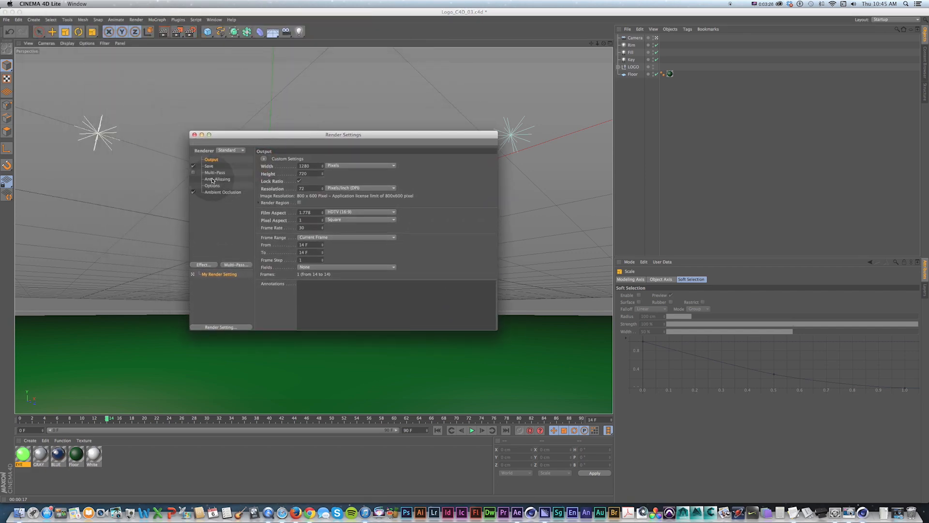
pyautogui.click(215, 179)
pyautogui.click(222, 192)
pyautogui.moveTo(237, 134); pyautogui.dragTo(279, 158)
# Select the Fill and Key lights together and show their General properties, keeping the render settings window clear of them.
pyautogui.click(630, 52)
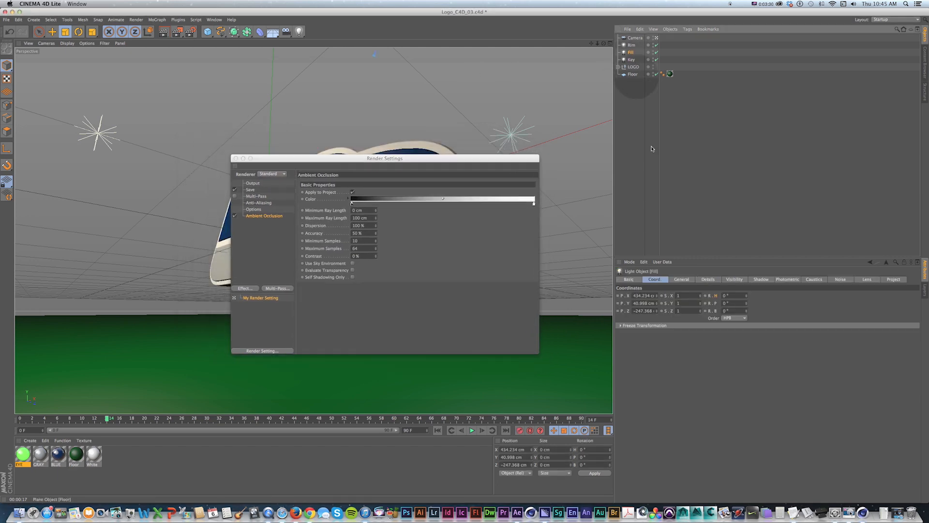
pyautogui.keyDown('shift'); pyautogui.click(631, 59); pyautogui.keyUp('shift')
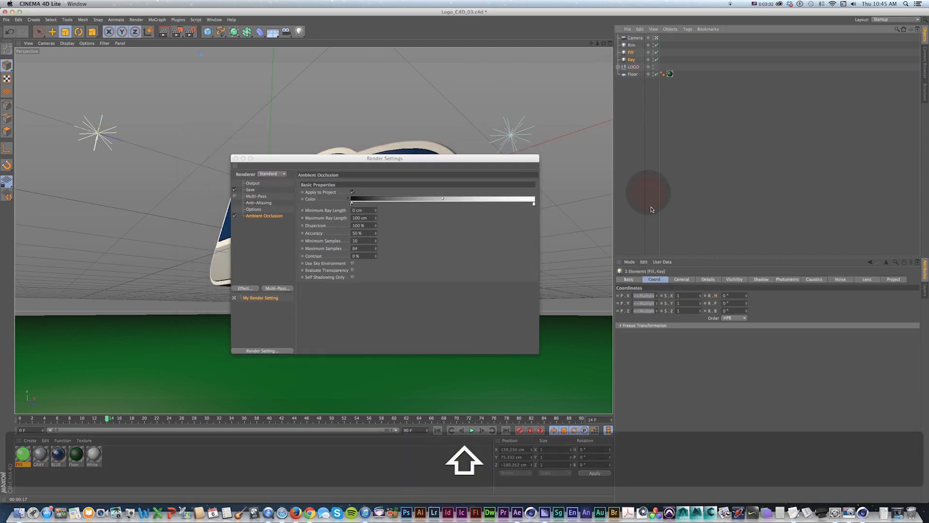
pyautogui.click(681, 279)
pyautogui.moveTo(383, 159); pyautogui.dragTo(441, 138)
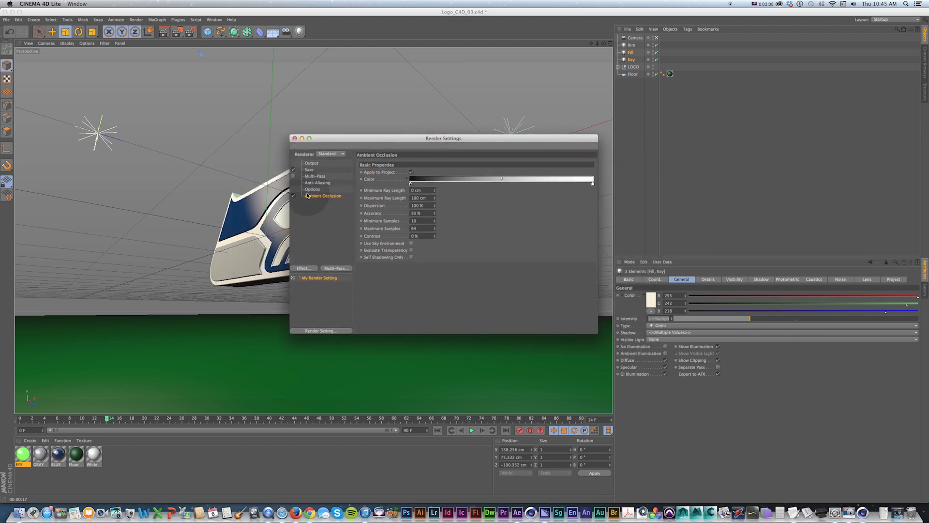
# Disable Ambient Occlusion and set Anti-Aliasing to None in the render settings.
pyautogui.moveTo(326, 139); pyautogui.dragTo(359, 130)
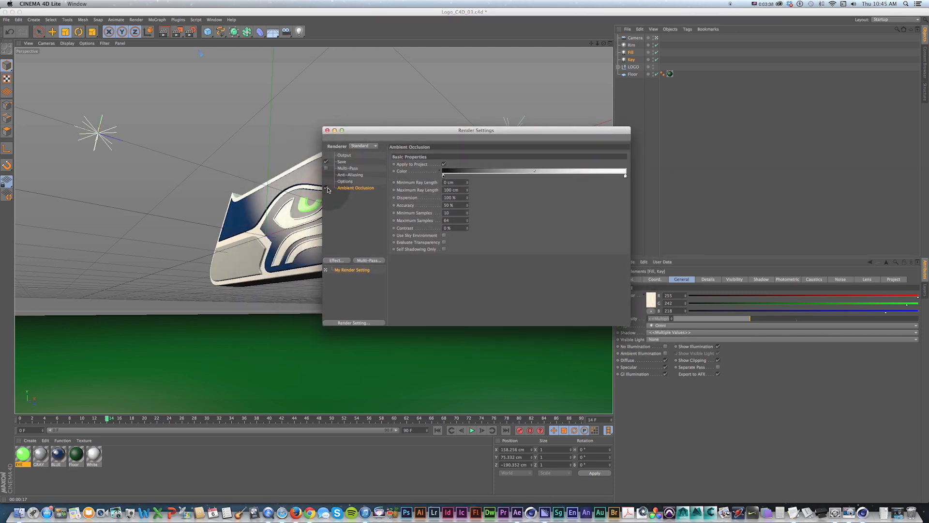
pyautogui.click(326, 188)
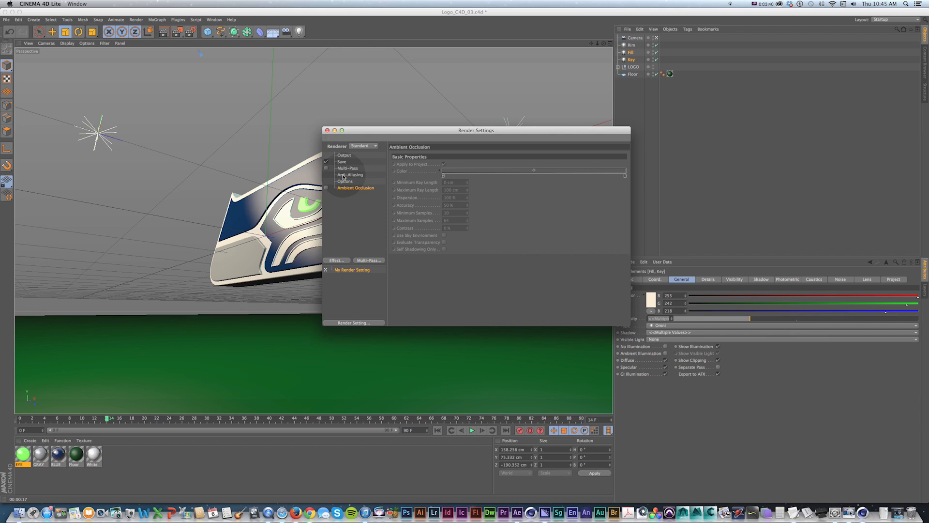
pyautogui.click(344, 175)
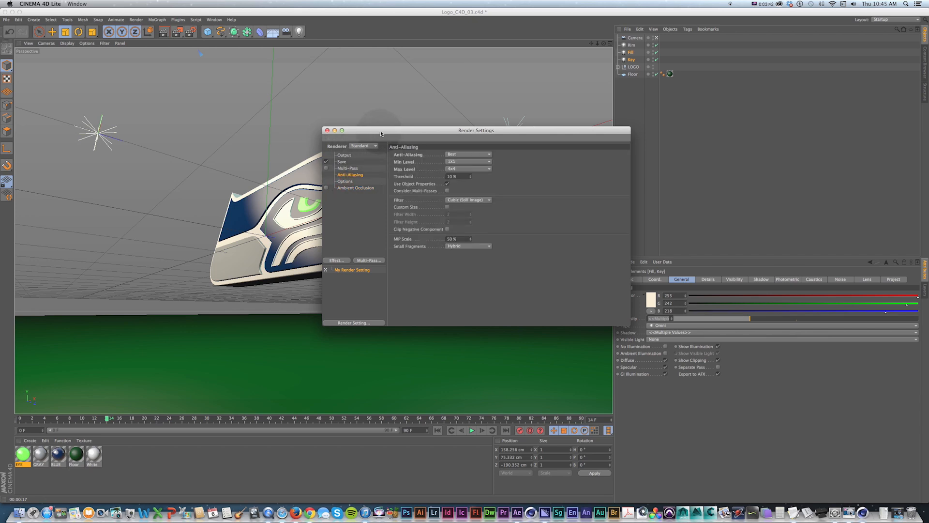
pyautogui.click(463, 162)
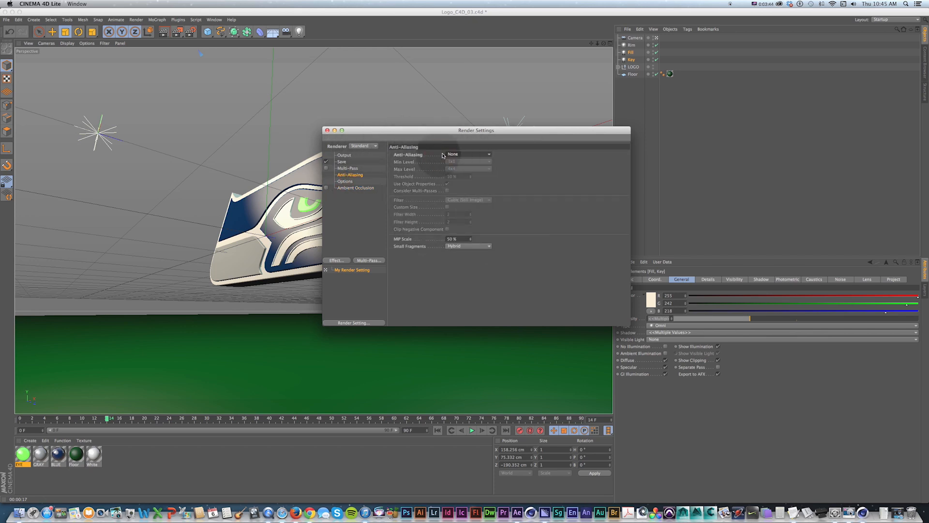
# Set the shadow type of the Fill and Key lights to None.
pyautogui.click(631, 90)
pyautogui.click(632, 52)
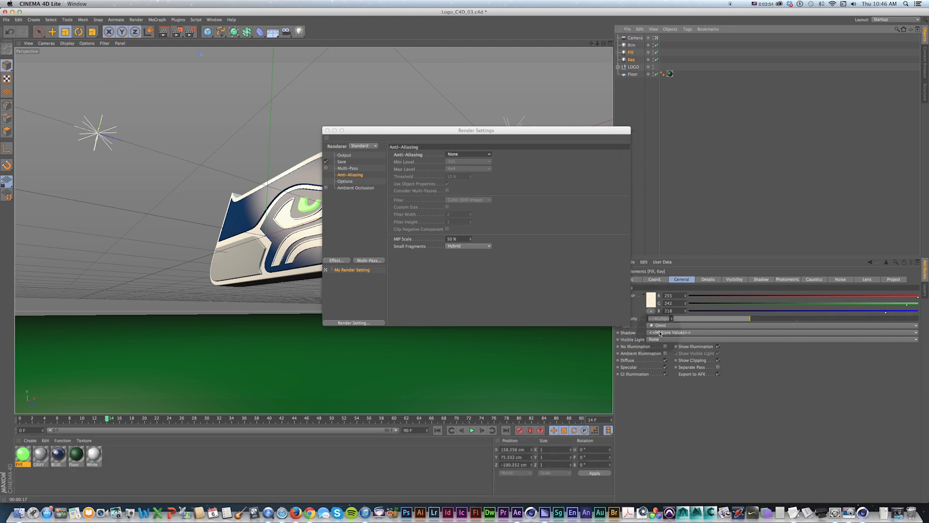
pyautogui.moveTo(561, 131); pyautogui.dragTo(511, 123)
pyautogui.click(675, 333)
pyautogui.click(654, 349)
# Dismiss the render settings and test-render the viewport with the reduced quality settings.
pyautogui.click(547, 263)
pyautogui.moveTo(343, 124); pyautogui.dragTo(449, 131)
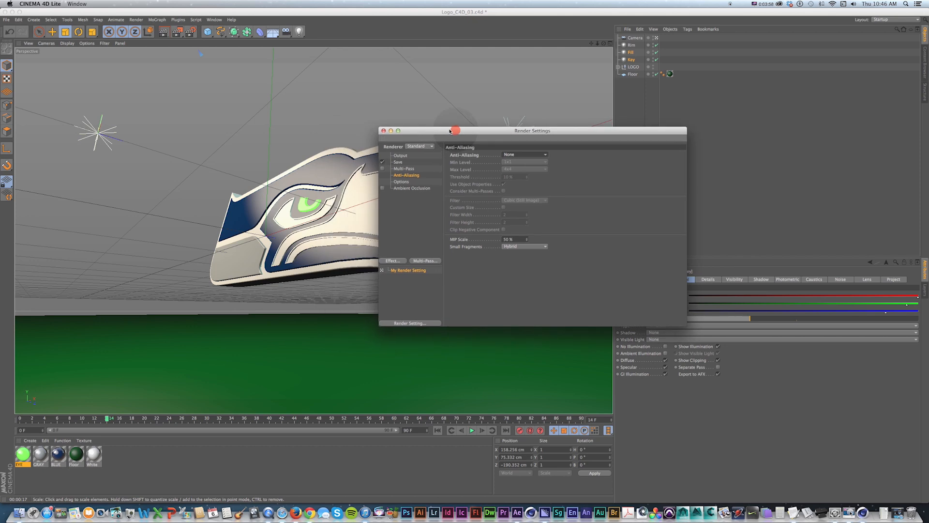
pyautogui.click(389, 131)
pyautogui.press('super+r')
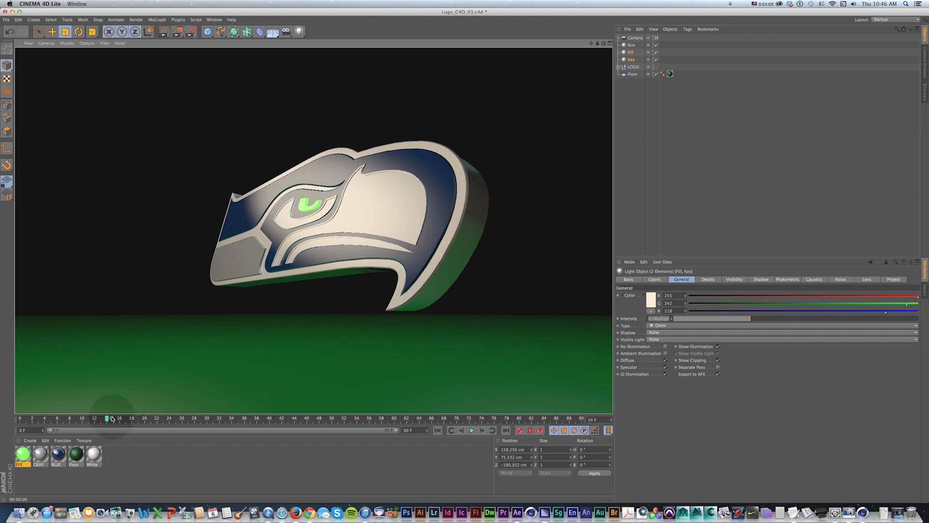
# Play the logo rotation from frame 0, stop it, and scrub to frame 72 and back to review the motion.
pyautogui.moveTo(109, 420); pyautogui.dragTo(18, 419)
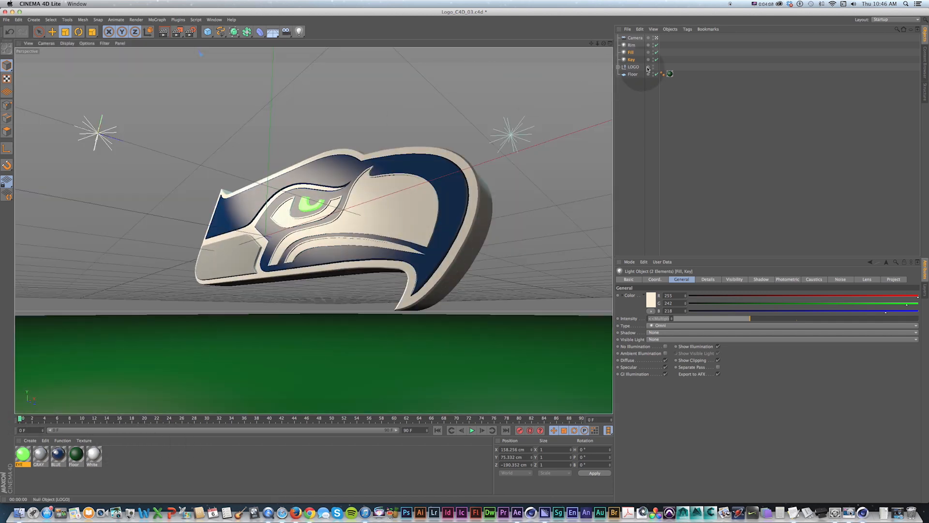
pyautogui.click(633, 68)
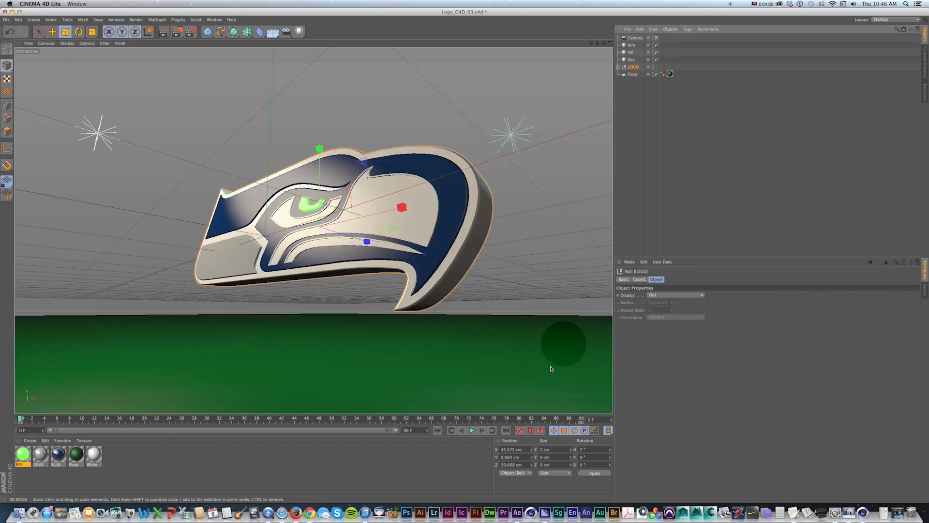
pyautogui.click(472, 430)
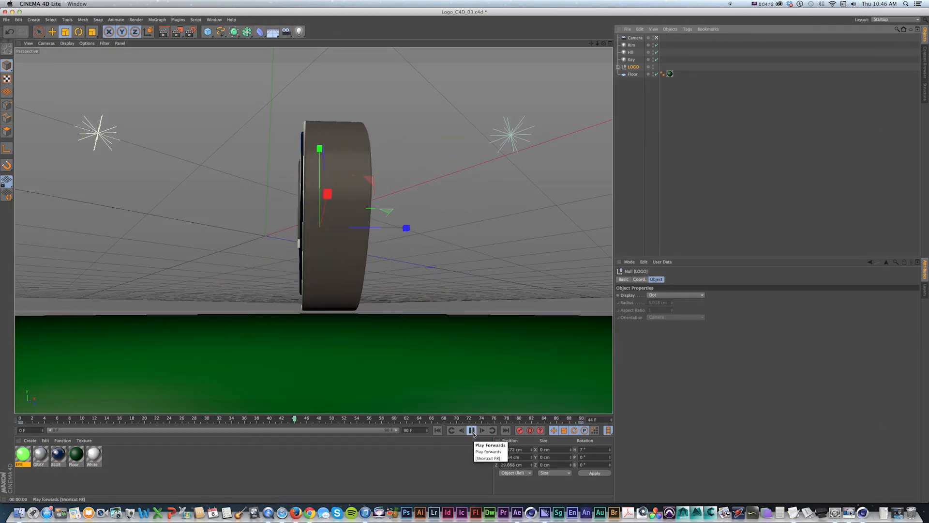
pyautogui.click(473, 432)
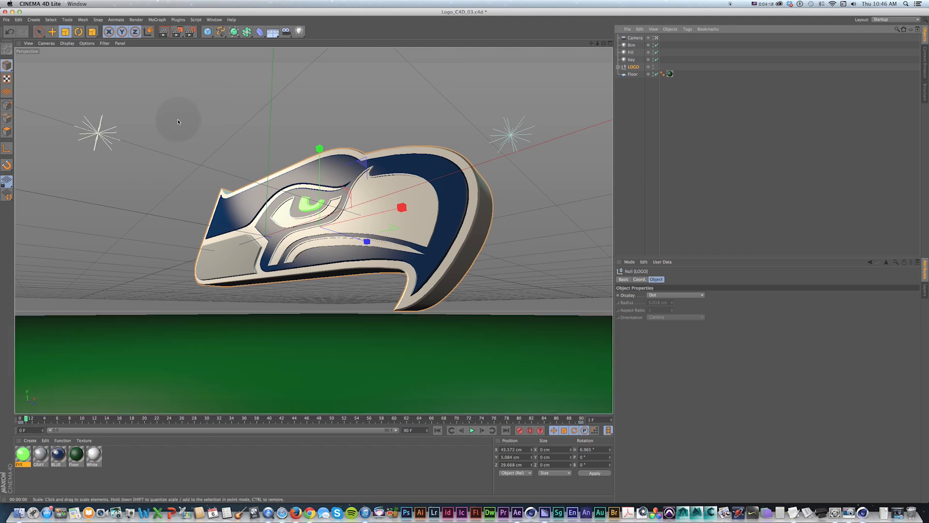
pyautogui.moveTo(29, 419); pyautogui.dragTo(469, 419)
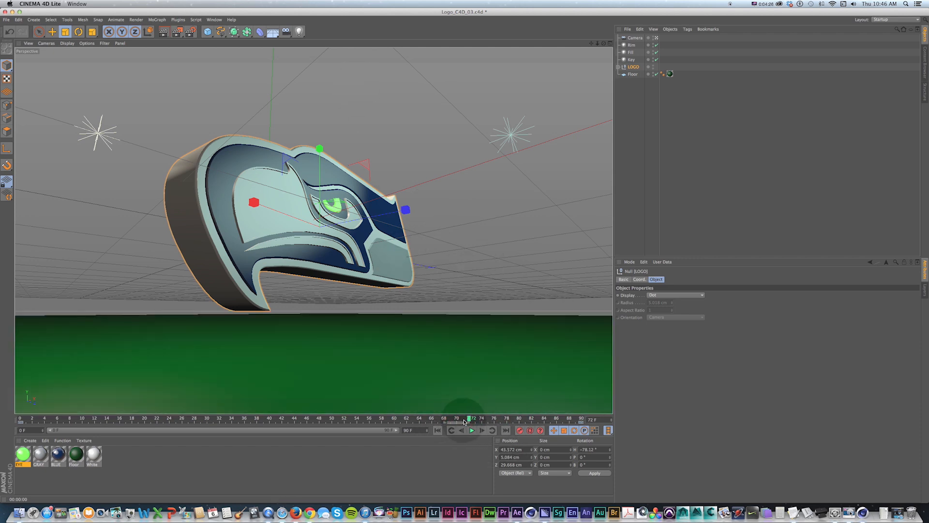
pyautogui.moveTo(469, 419); pyautogui.dragTo(20, 419)
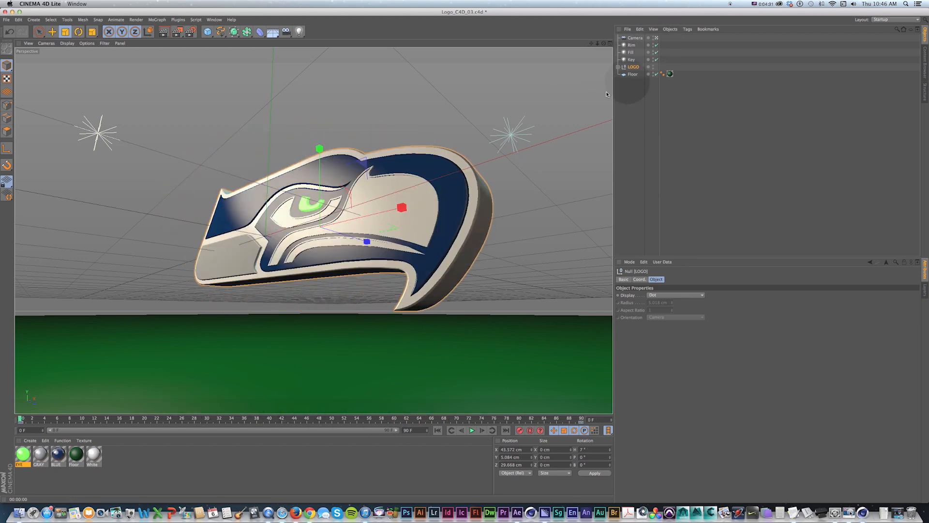
# Keyframe the Camera's current position and rotation at frame 75.
pyautogui.click(635, 38)
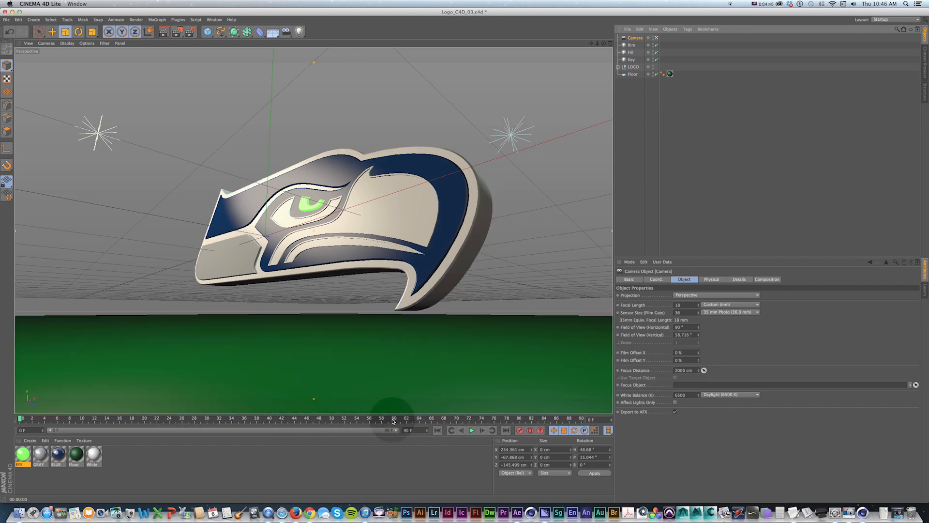
pyautogui.moveTo(394, 420); pyautogui.dragTo(488, 420)
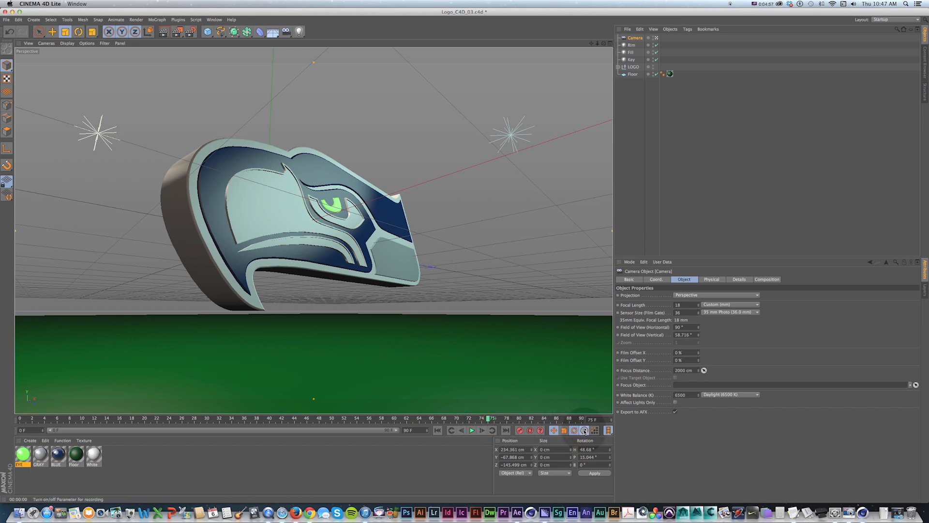
pyautogui.click(519, 431)
# Return to frame 0 and pull the camera back to about X 407, Y -115, Z -372 cm for a smaller, more distant logo.
pyautogui.moveTo(483, 421); pyautogui.dragTo(293, 408)
pyautogui.hotkey('shift', 'f')
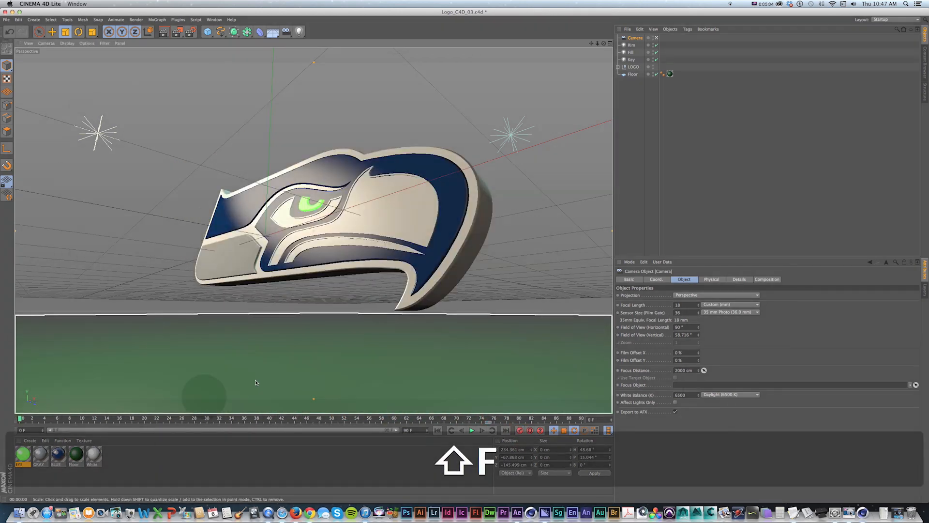
pyautogui.scroll(-5, 371, 209)
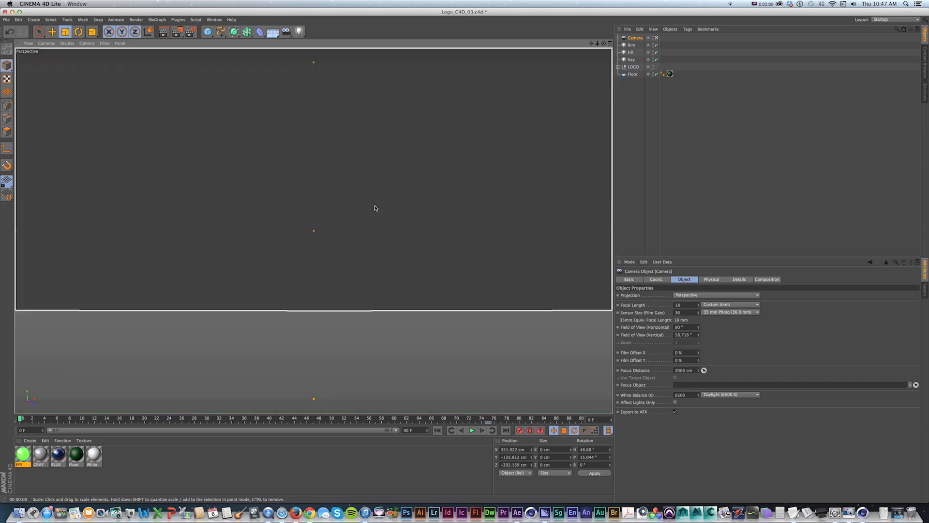
pyautogui.keyDown('alt'); pyautogui.moveTo(372, 209); pyautogui.dragTo(380, 208); pyautogui.keyUp('alt')
pyautogui.keyDown('alt'); pyautogui.moveTo(379, 208); pyautogui.dragTo(381, 207, button='right'); pyautogui.keyUp('alt')
pyautogui.scroll(5, 380, 206)
pyautogui.keyDown('alt'); pyautogui.moveTo(381, 206); pyautogui.dragTo(391, 211); pyautogui.keyUp('alt')
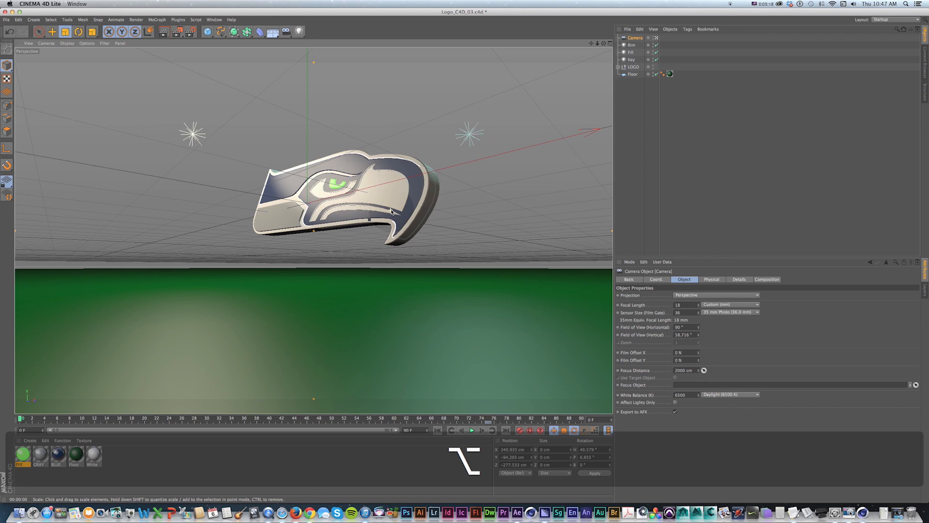
pyautogui.scroll(-2, 391, 211)
pyautogui.scroll(-4, 391, 211)
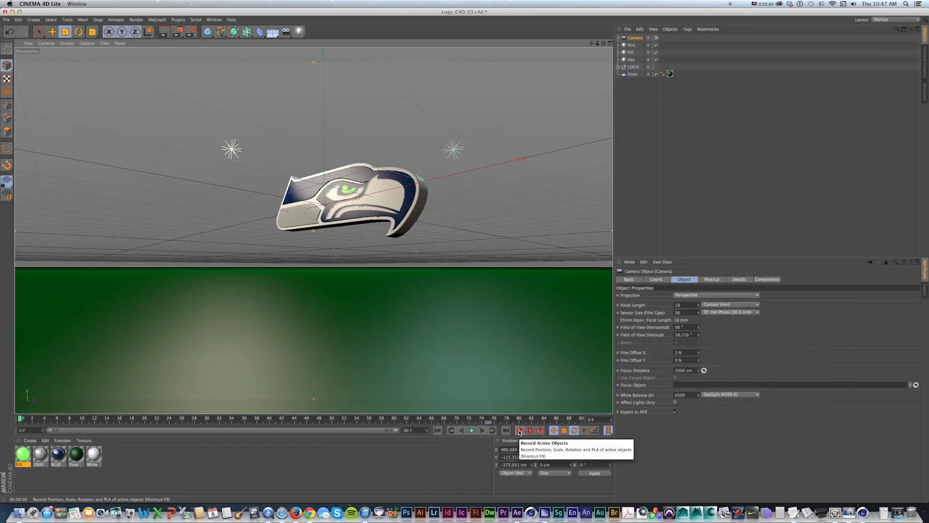
# Keyframe the pulled-back Camera at frame 0, play the animation to review the push-in, and return to frame 0.
pyautogui.click(519, 430)
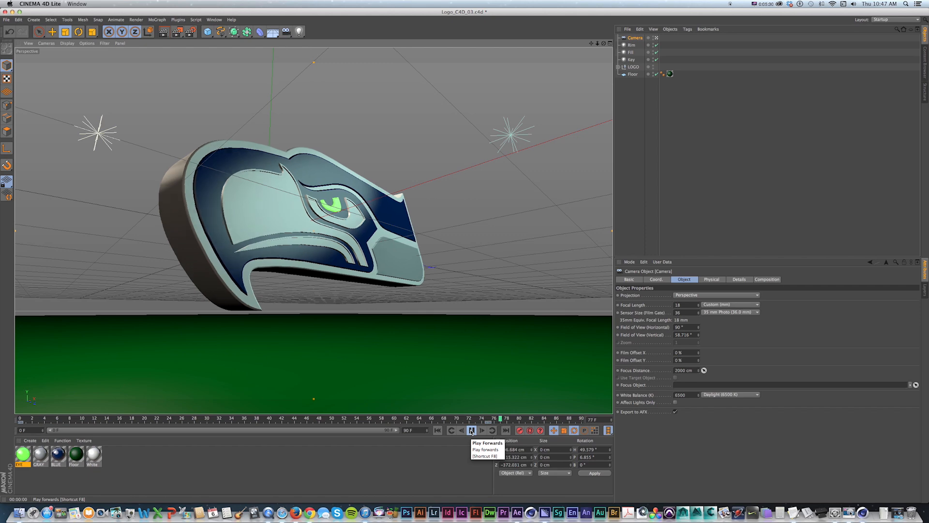
pyautogui.click(471, 430)
pyautogui.hotkey('shift', 'f')
pyautogui.click(471, 430)
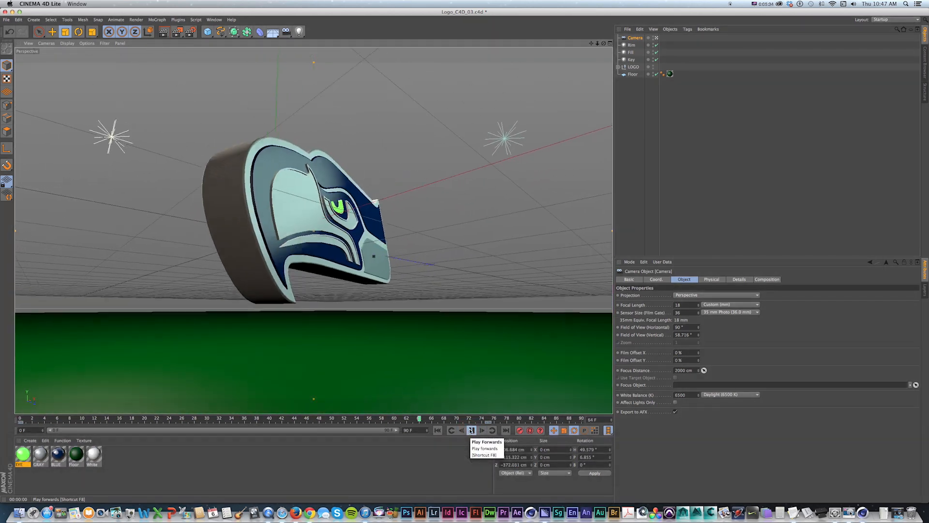
pyautogui.click(471, 430)
pyautogui.moveTo(461, 414); pyautogui.dragTo(2, 401)
pyautogui.click(472, 429)
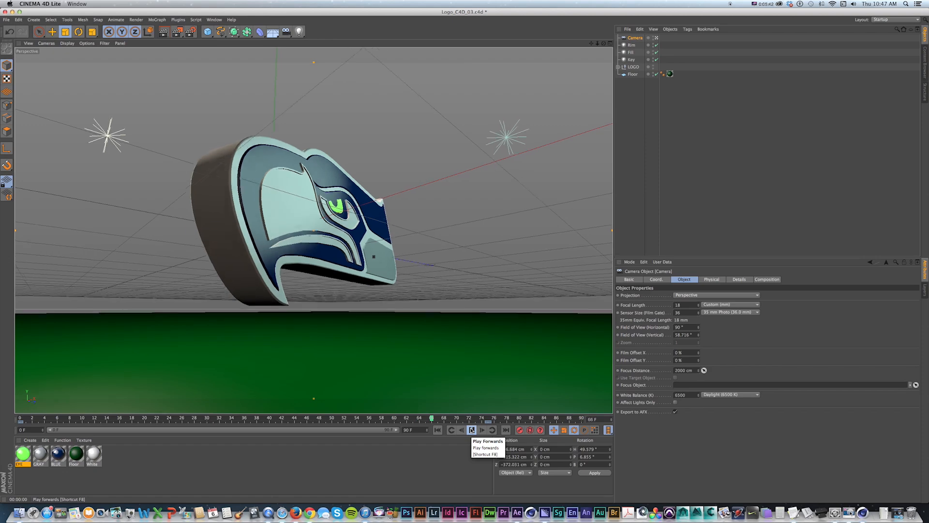
pyautogui.hotkey('shift', 'f')
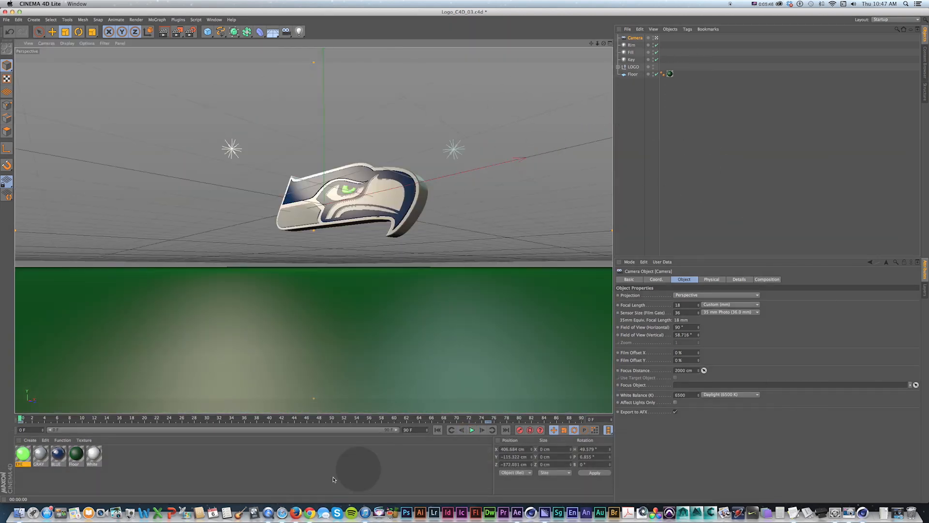
pyautogui.moveTo(20, 418)
pyautogui.mouseDown()
pyautogui.moveTo(290, 417)
pyautogui.moveTo(8, 413)
pyautogui.mouseUp()
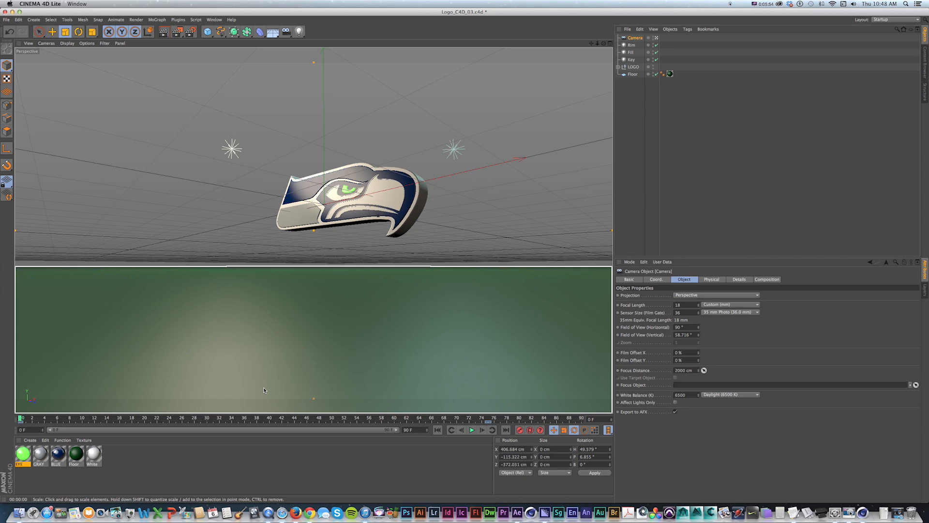
# Look at the flare composite in After Effects, return to Cinema 4D, and examine the logo's corners up to frame 27 for flare positions.
pyautogui.press('super+Tab')
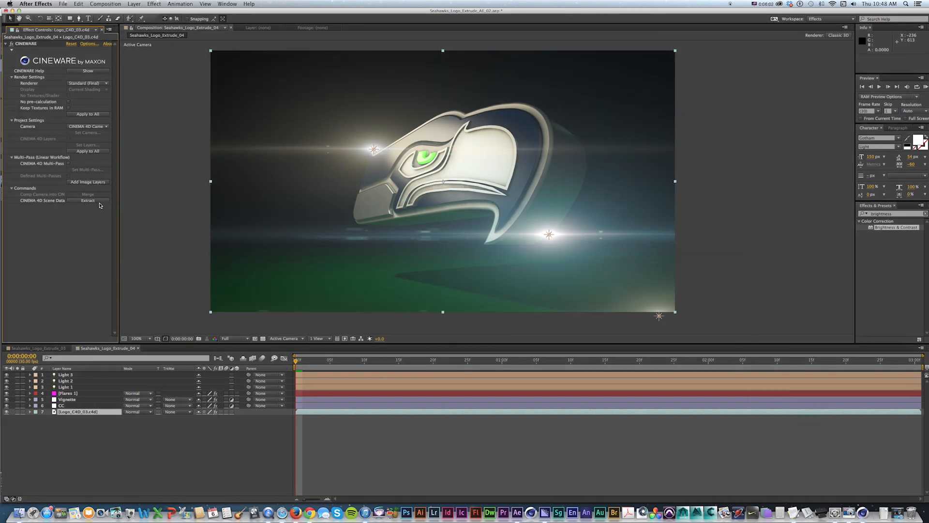
pyautogui.press('super+Tab')
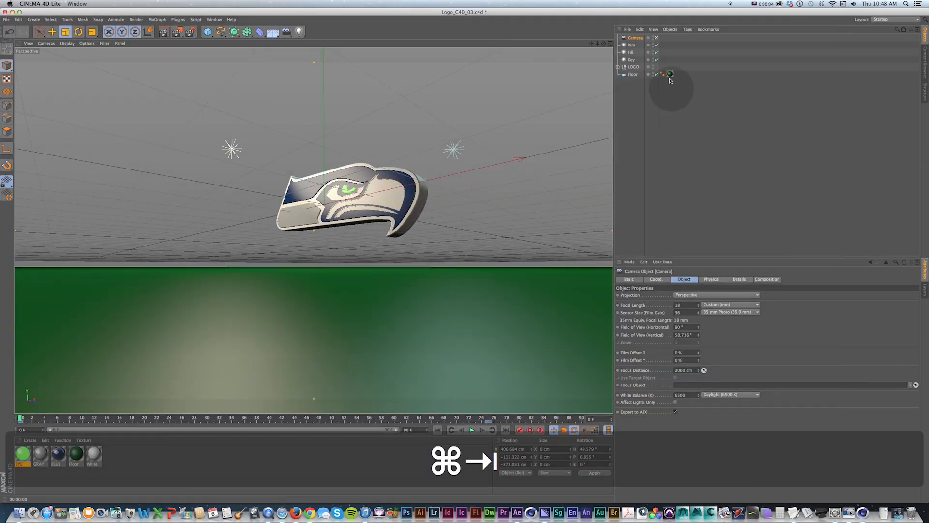
pyautogui.click(632, 44)
pyautogui.click(637, 126)
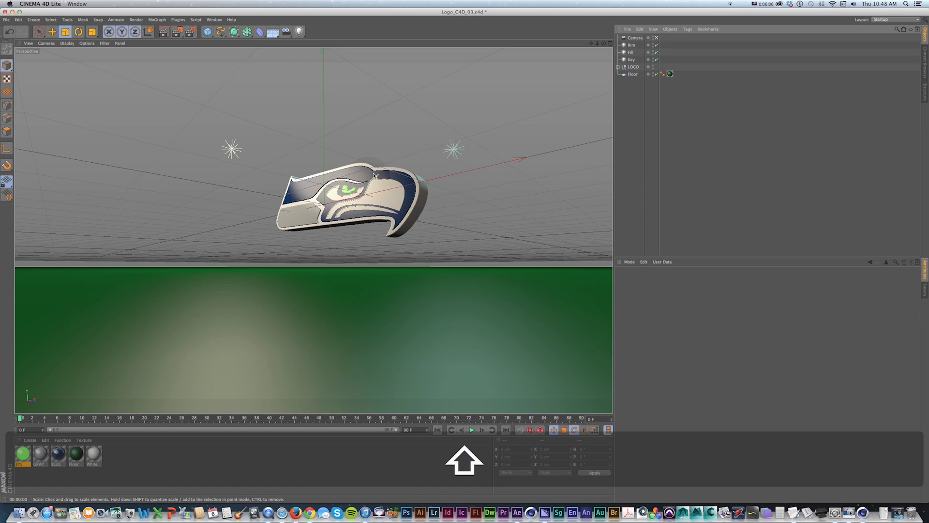
pyautogui.click(283, 167)
pyautogui.click(291, 177)
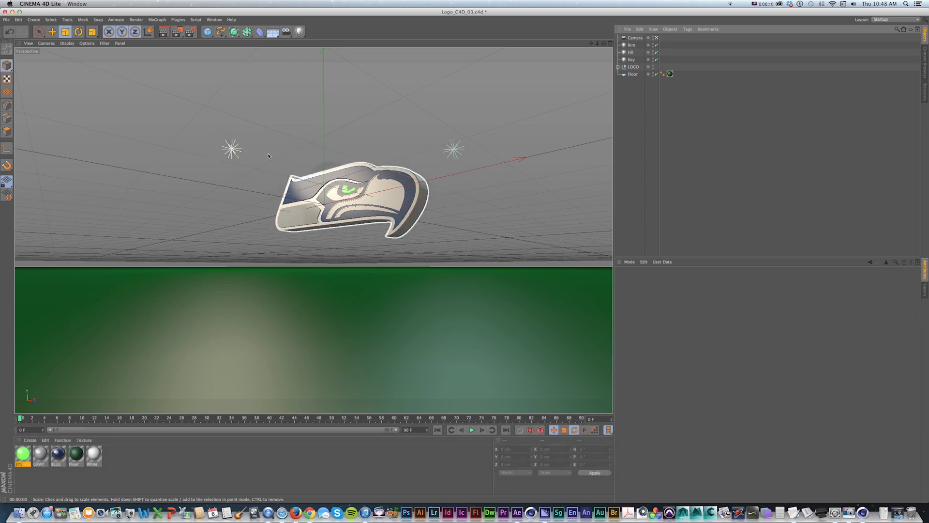
pyautogui.click(428, 164)
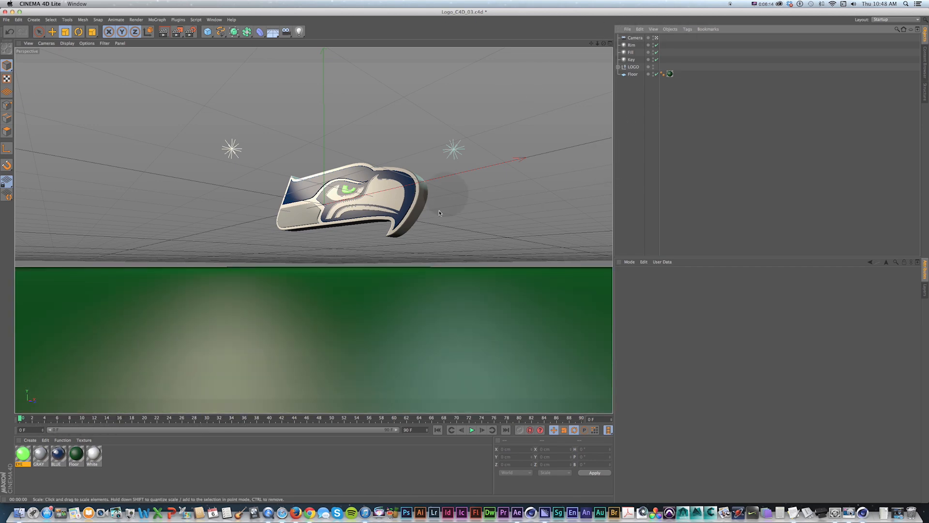
pyautogui.click(533, 158)
pyautogui.click(534, 52)
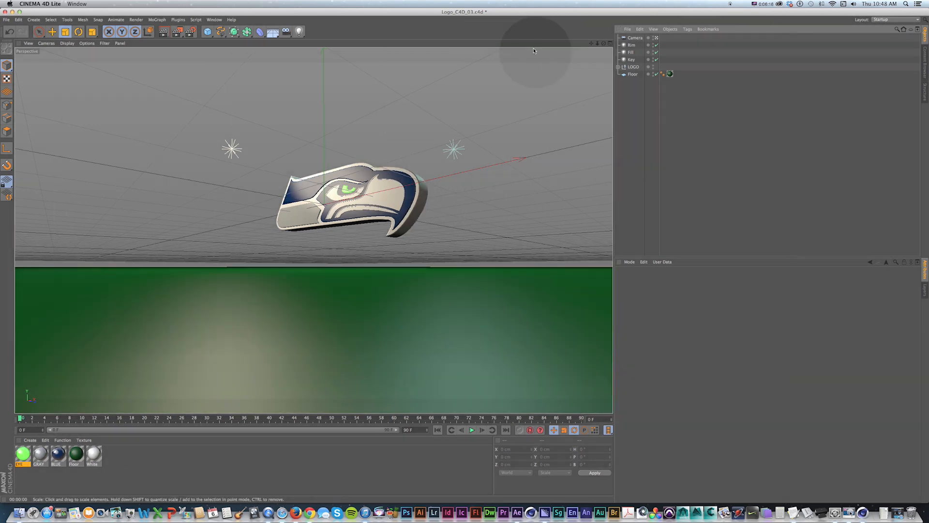
pyautogui.moveTo(46, 417); pyautogui.dragTo(192, 415)
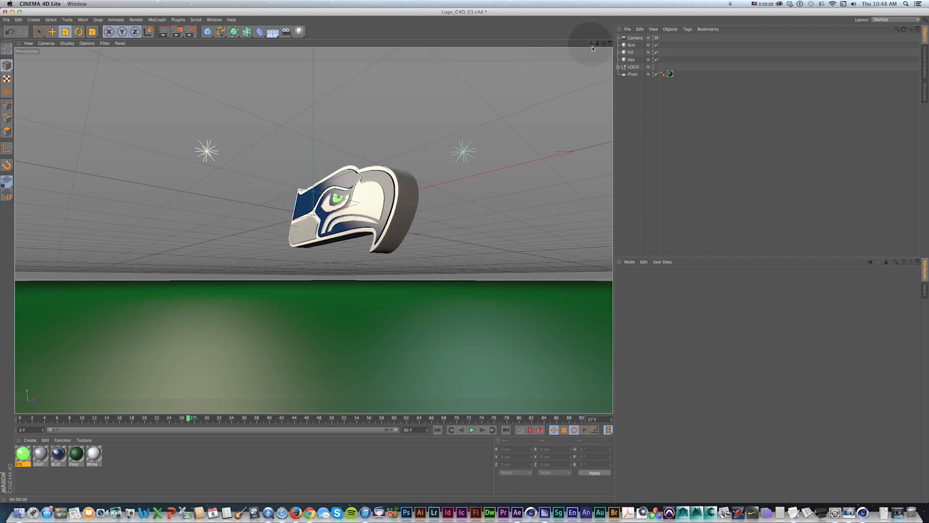
# Add a null object, leave the scene camera's view, and move the null along X to about -236 cm.
pyautogui.click(34, 19)
pyautogui.click(48, 31)
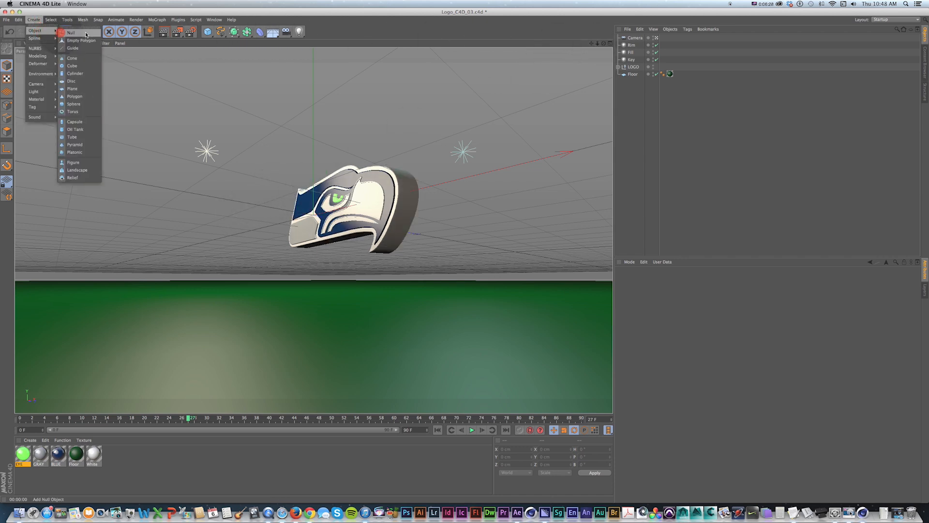
pyautogui.click(85, 33)
pyautogui.press('e')
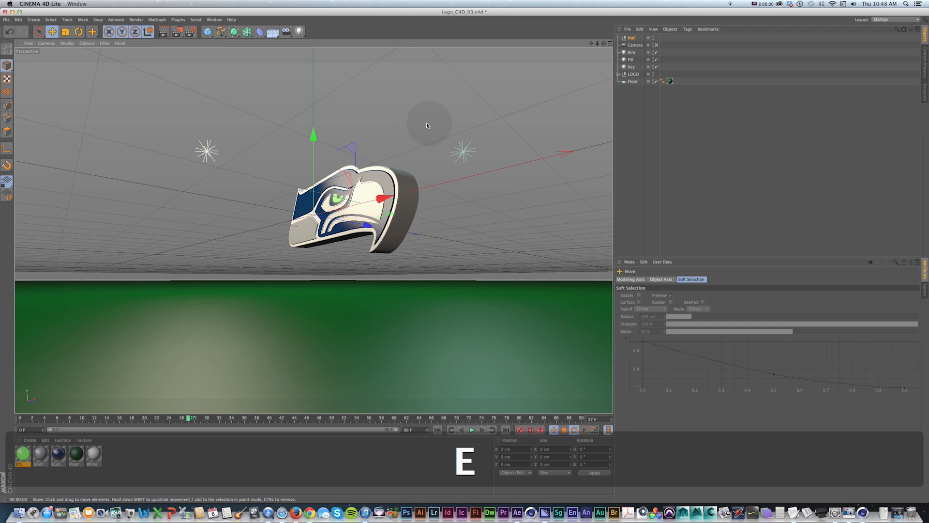
pyautogui.click(656, 46)
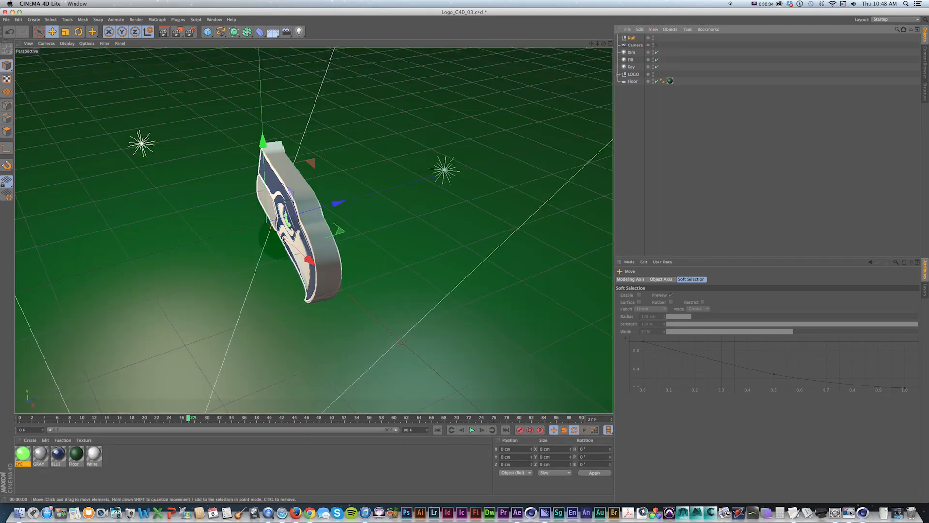
pyautogui.moveTo(283, 239); pyautogui.dragTo(218, 180)
# In the four-view layout at frame 15, position the null on the logo's upper rear corner at about X -106, Y 79, Z 13.5 cm.
pyautogui.click(610, 44)
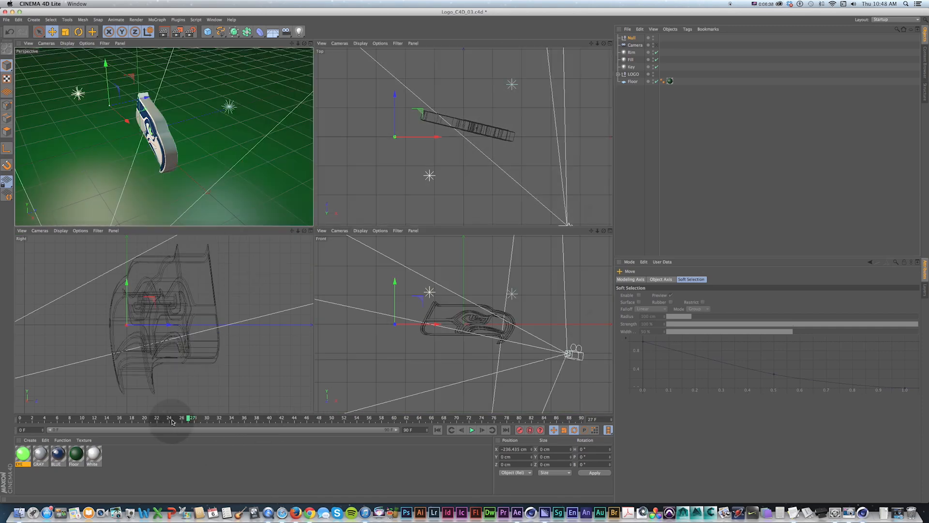
pyautogui.moveTo(186, 420); pyautogui.dragTo(120, 420)
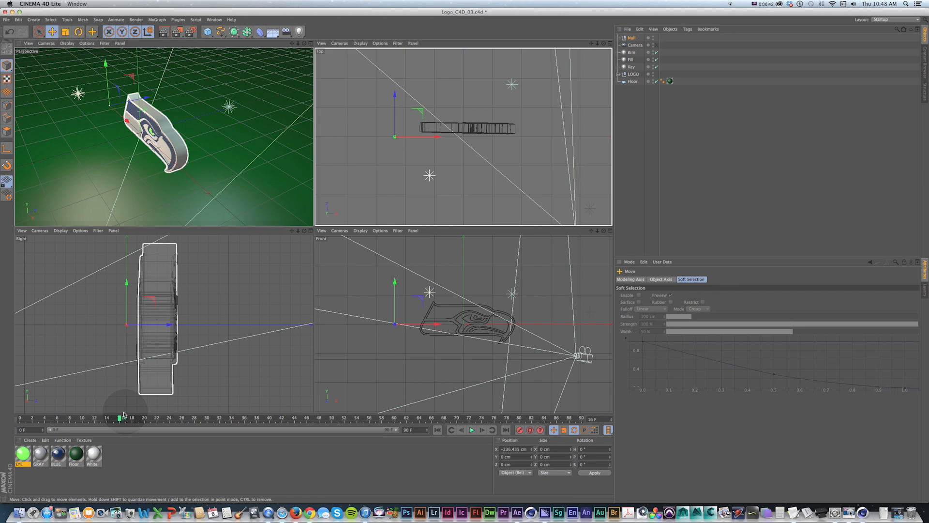
pyautogui.moveTo(121, 420); pyautogui.dragTo(114, 420)
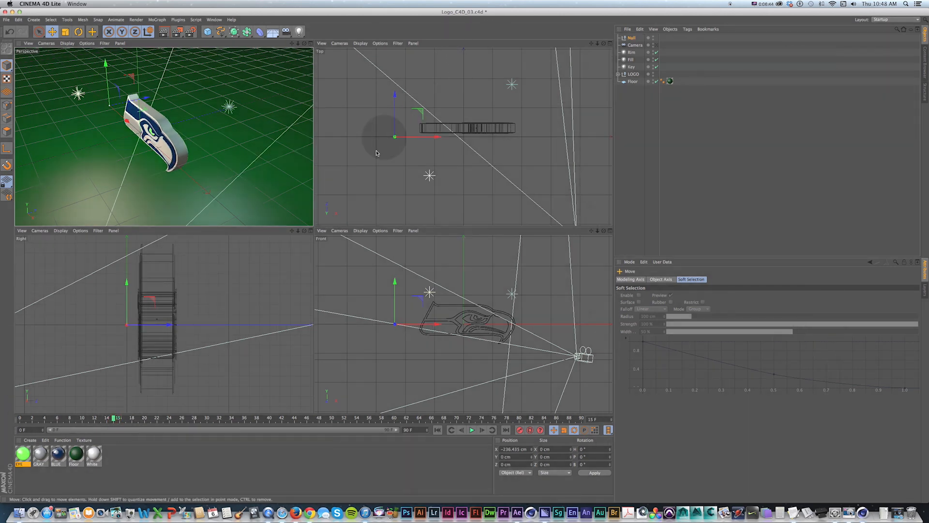
pyautogui.moveTo(406, 139); pyautogui.dragTo(431, 138)
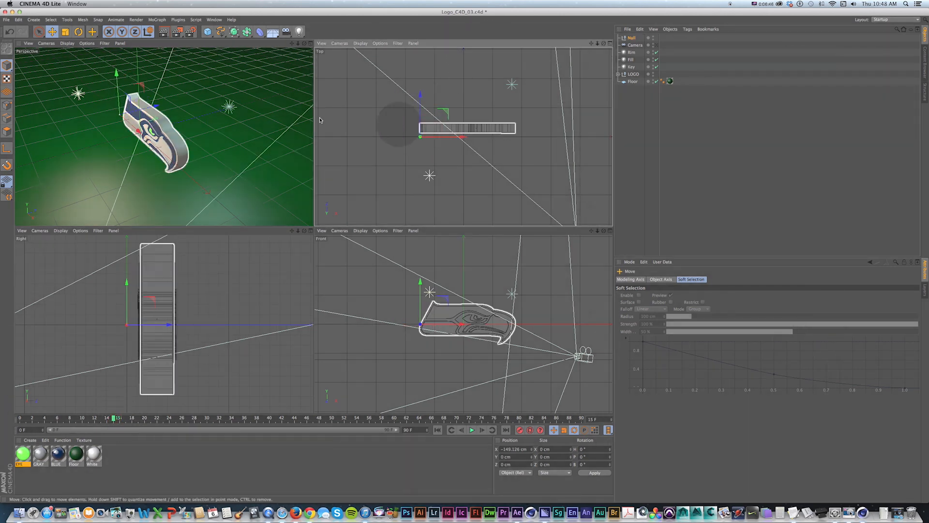
pyautogui.scroll(5, 436, 306)
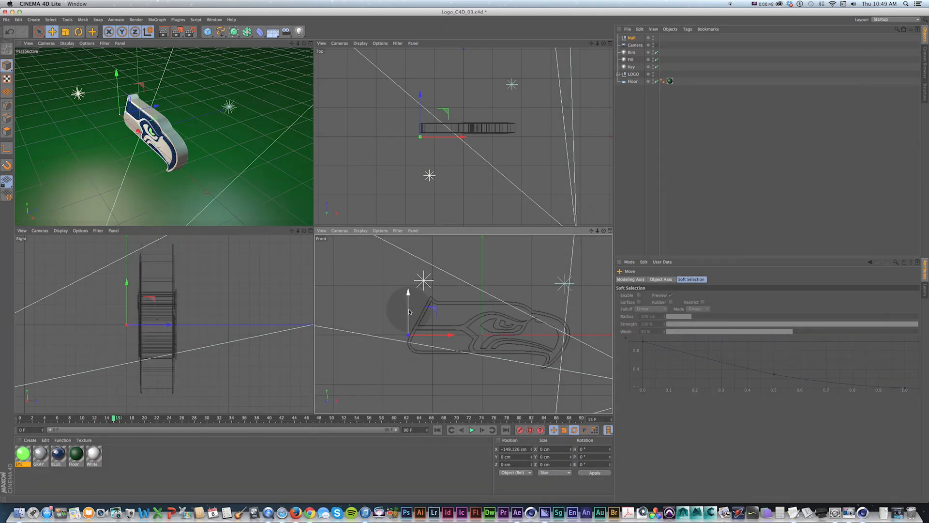
pyautogui.moveTo(409, 310); pyautogui.dragTo(413, 277)
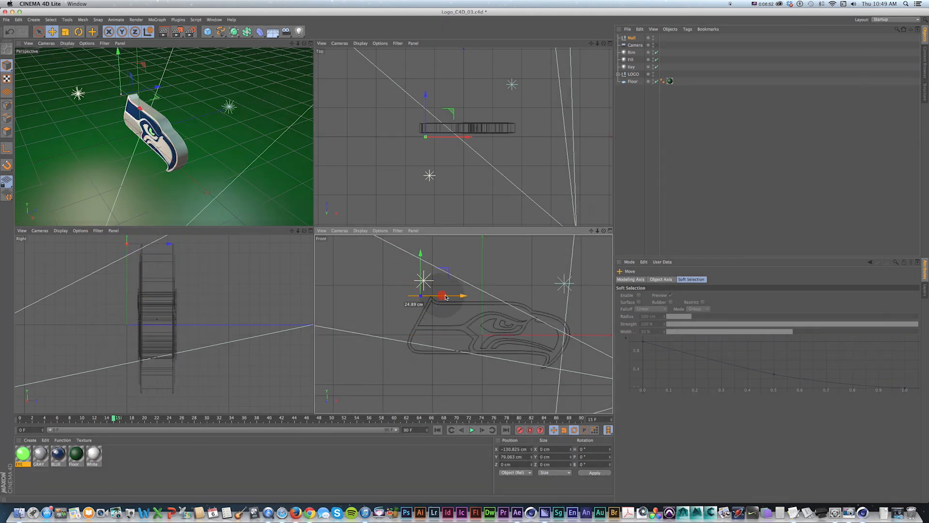
pyautogui.moveTo(450, 296); pyautogui.dragTo(452, 296)
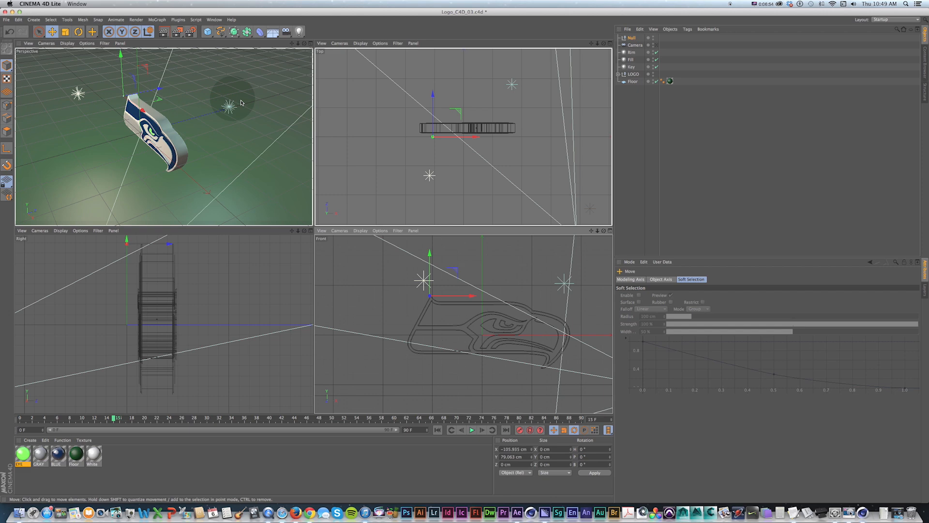
pyautogui.scroll(3, 436, 134)
pyautogui.moveTo(429, 133); pyautogui.dragTo(429, 121)
# Rename the null to Null A and place it directly above LOGO in the object hierarchy.
pyautogui.click(633, 38)
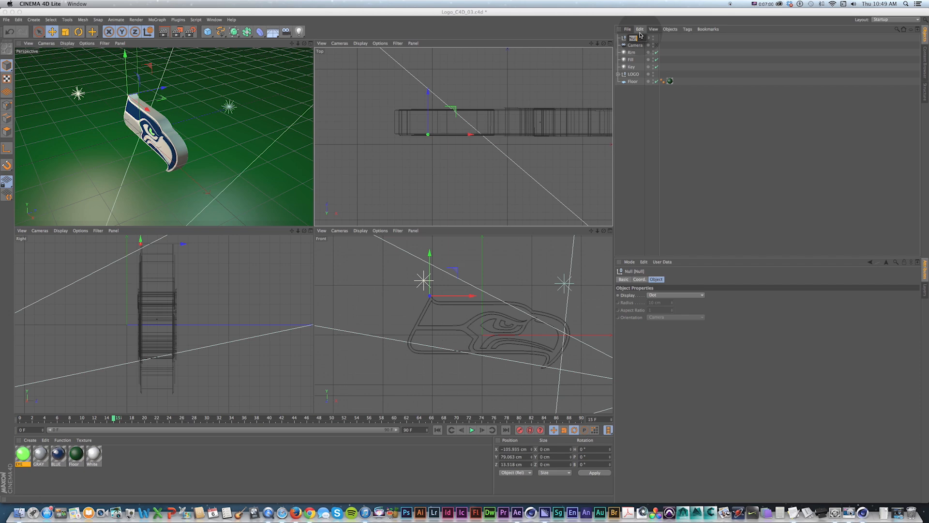
pyautogui.press('Down')
pyautogui.press('Escape')
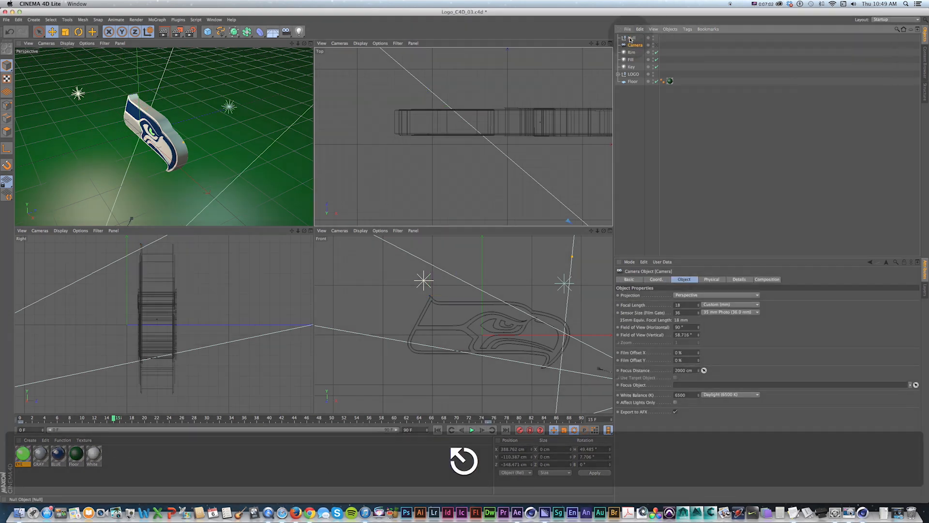
pyautogui.doubleClick(632, 37)
pyautogui.press('Right')
pyautogui.write('A')
pyautogui.press('Return')
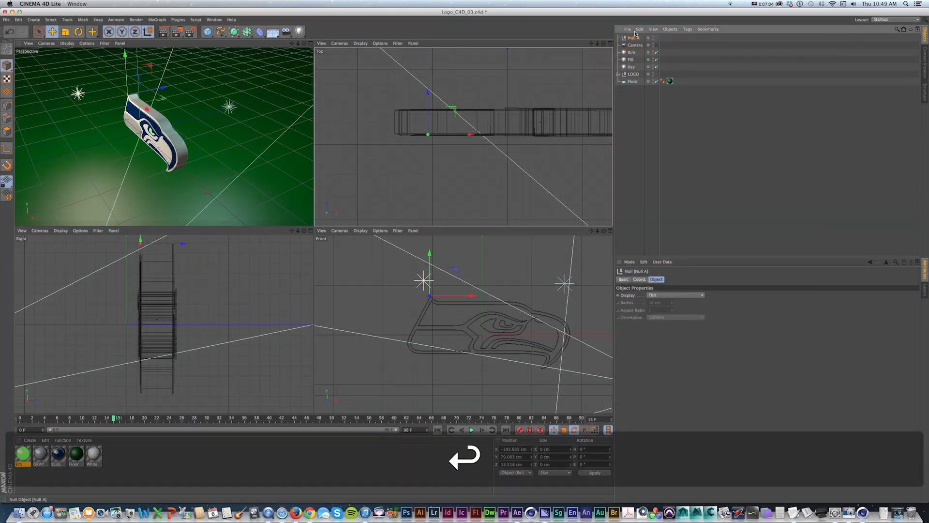
pyautogui.moveTo(631, 70); pyautogui.dragTo(632, 70)
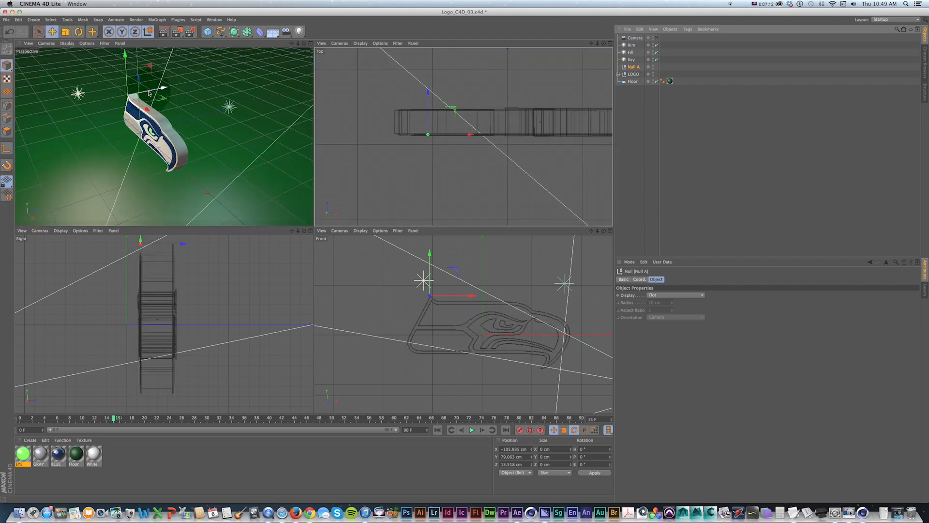
# Duplicate Null A and rename the copy to Null B.
pyautogui.press('super+c')
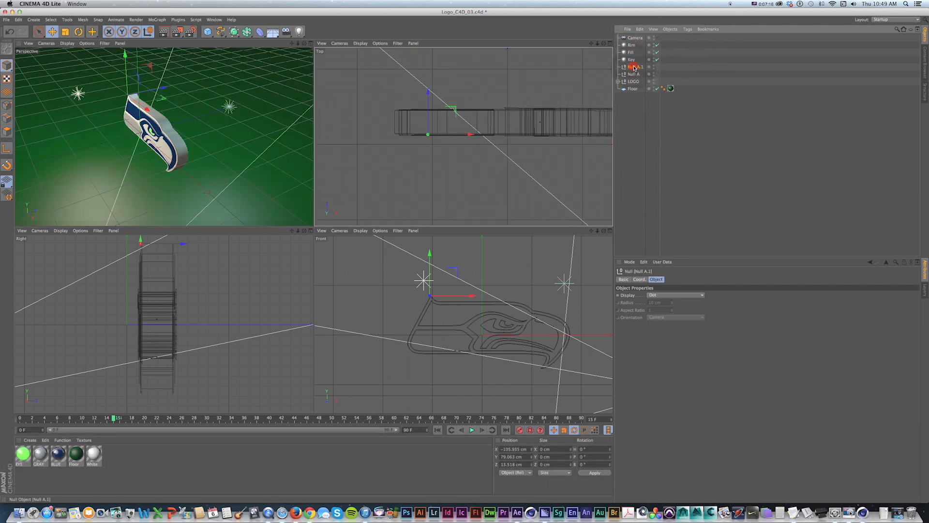
pyautogui.doubleClick(633, 69)
pyautogui.press('Right')
pyautogui.hotkey('shift', 'Left')
pyautogui.hotkey('shift', 'Left')
pyautogui.hotkey('shift', 'Left')
pyautogui.write('B')
pyautogui.press('Return')
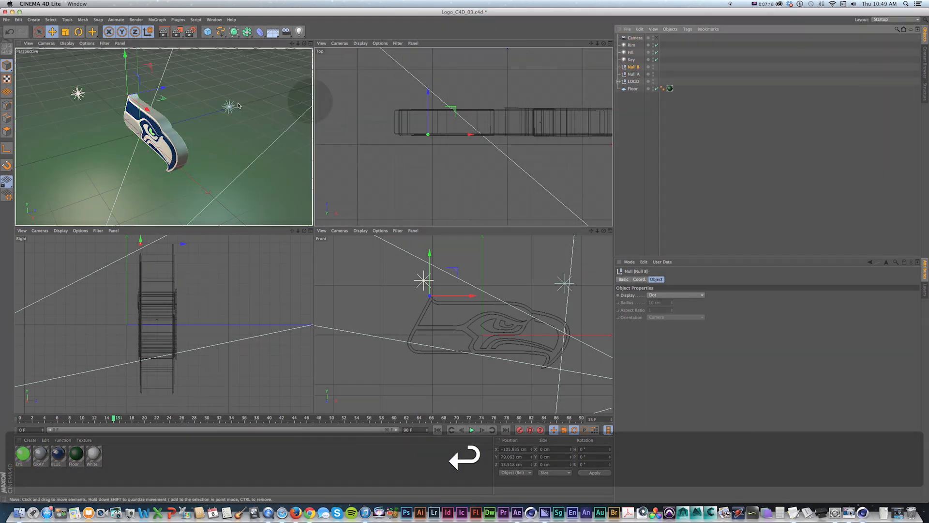
# Move Null B to the front edge of the logo's beak at about X 172, Y -21, Z 45 cm.
pyautogui.moveTo(147, 109); pyautogui.dragTo(199, 151)
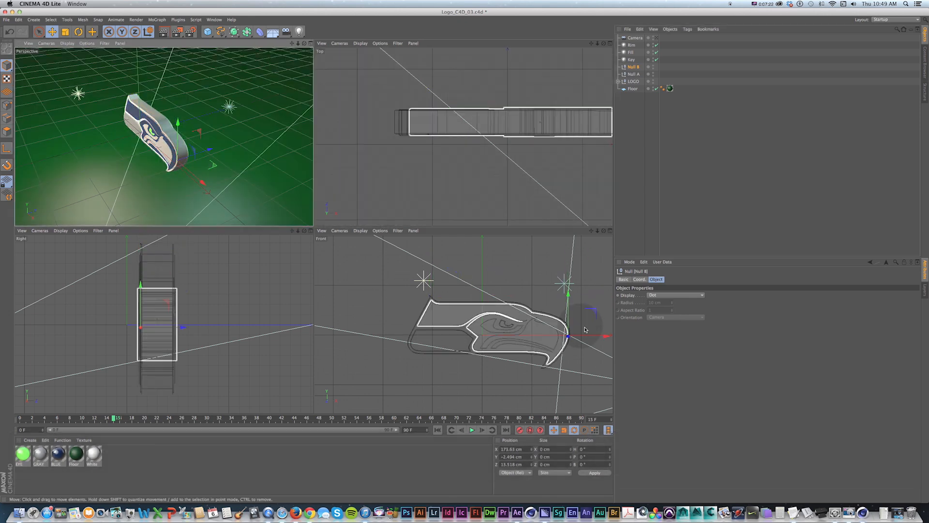
pyautogui.scroll(5, 586, 328)
pyautogui.press('1')
pyautogui.moveTo(547, 320); pyautogui.dragTo(497, 325)
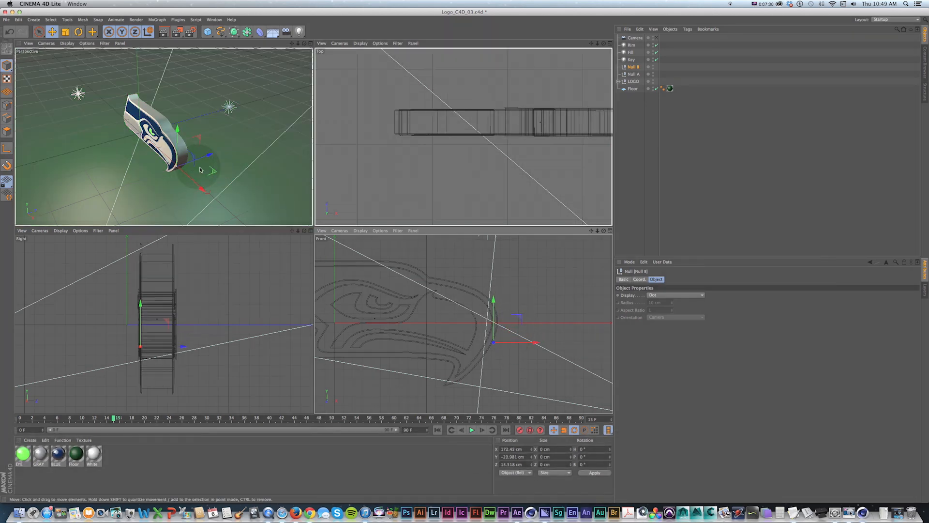
pyautogui.moveTo(168, 347); pyautogui.dragTo(200, 348)
pyautogui.click(195, 89)
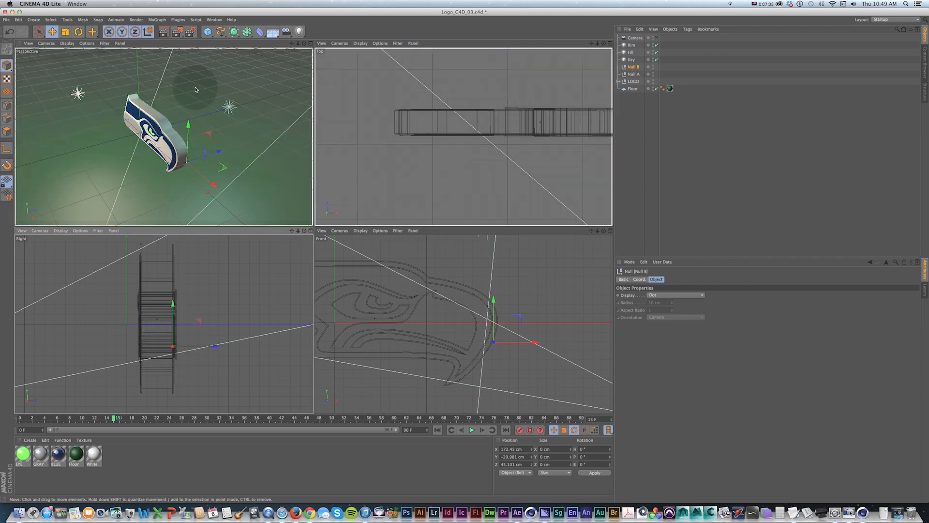
# Maximize the perspective view and nudge Null B against the beak's edge to about X 171.5 cm.
pyautogui.click(311, 43)
pyautogui.keyDown('alt'); pyautogui.moveTo(445, 321); pyautogui.dragTo(374, 269); pyautogui.keyUp('alt')
pyautogui.keyDown('alt'); pyautogui.scroll(10, 371, 265); pyautogui.keyUp('alt')
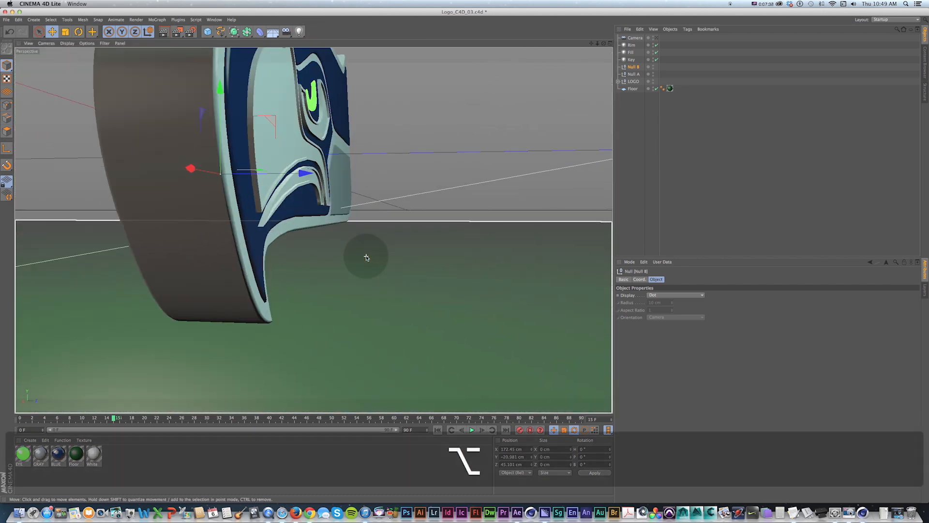
pyautogui.keyDown('alt'); pyautogui.moveTo(287, 222); pyautogui.dragTo(237, 238); pyautogui.keyUp('alt')
pyautogui.moveTo(121, 245); pyautogui.dragTo(124, 244)
pyautogui.scroll(-5, 296, 141)
# Nudge Null A onto the logo's upper rear corner at about X -103.8, Y 79, Z 14.2 cm.
pyautogui.keyDown('alt'); pyautogui.moveTo(295, 141); pyautogui.dragTo(419, 232); pyautogui.keyUp('alt')
pyautogui.press('1')
pyautogui.moveTo(251, 71); pyautogui.dragTo(303, 210)
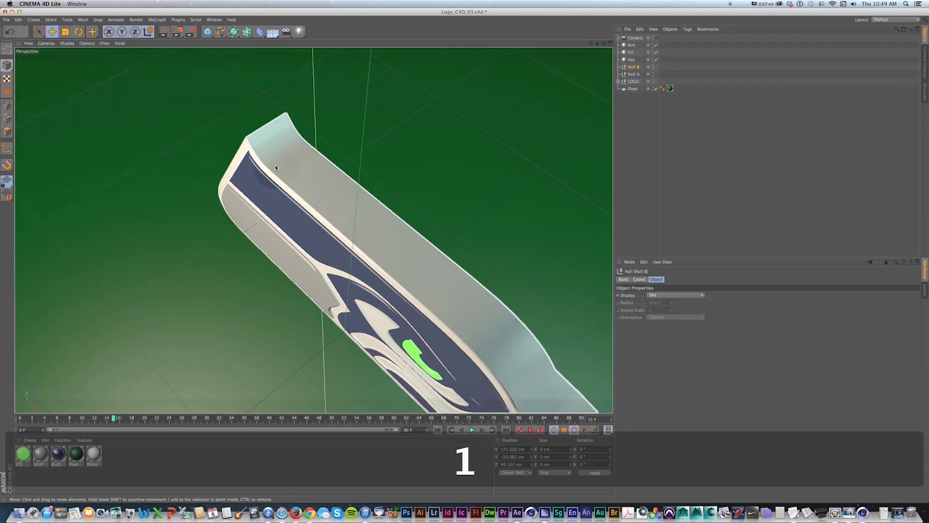
pyautogui.click(634, 74)
pyautogui.scroll(5, 254, 136)
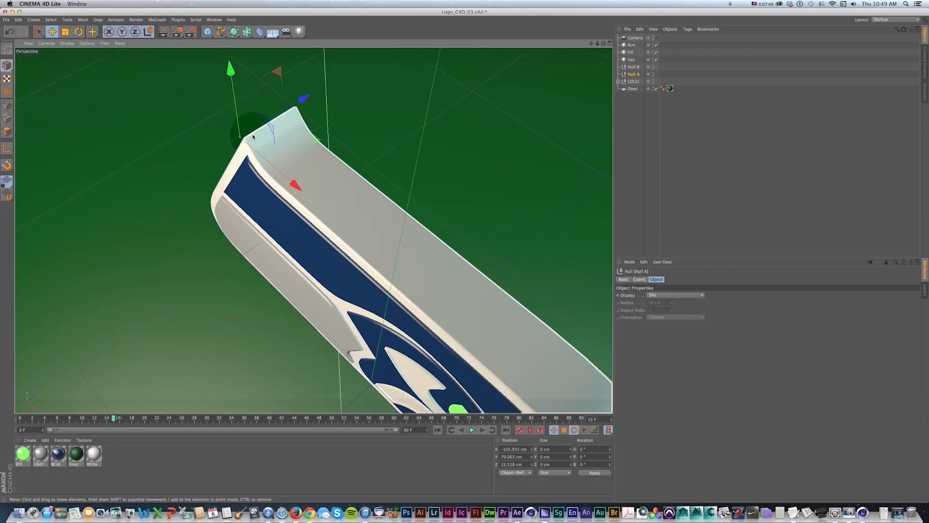
pyautogui.press('1')
pyautogui.moveTo(254, 136)
pyautogui.mouseDown()
pyautogui.moveTo(256, 167)
pyautogui.moveTo(263, 147)
pyautogui.mouseUp()
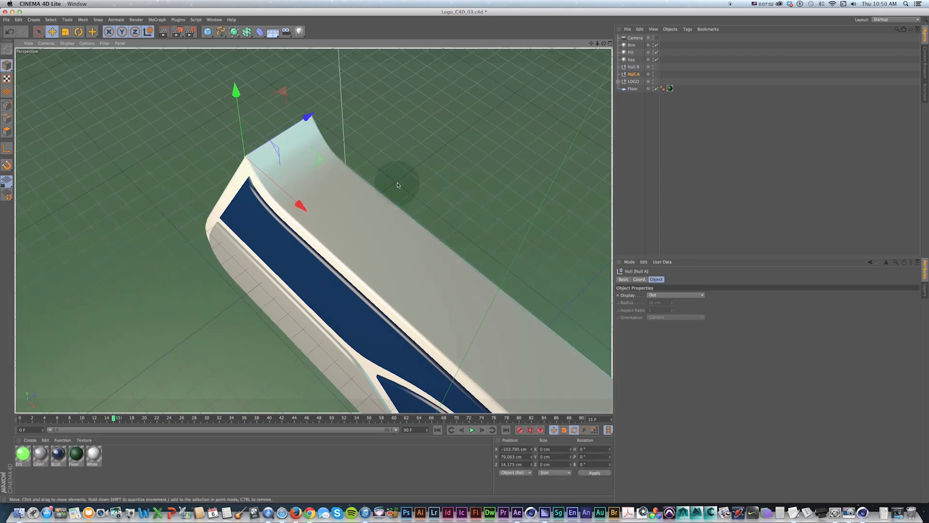
# Check the nulls' placement around the logo and switch the perspective view back to the scene camera.
pyautogui.scroll(-8, 408, 155)
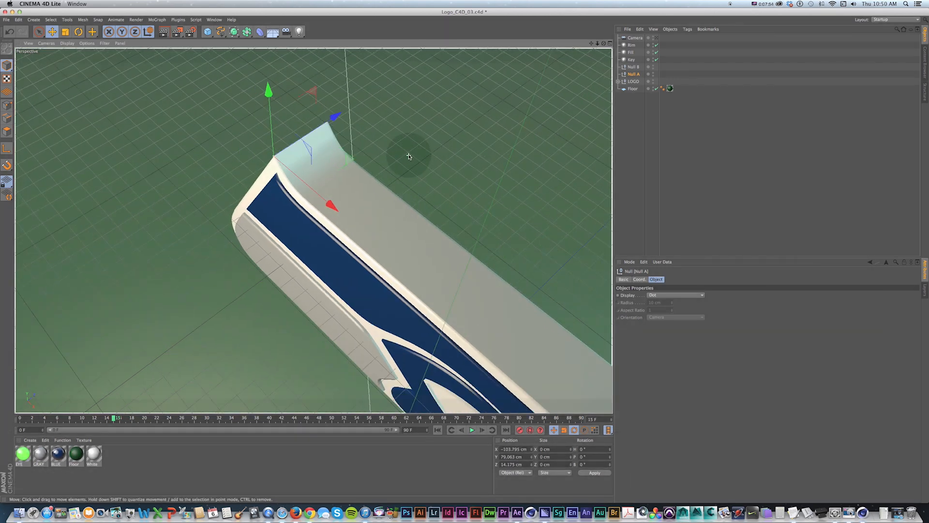
pyautogui.press('1')
pyautogui.moveTo(424, 200); pyautogui.dragTo(452, 237)
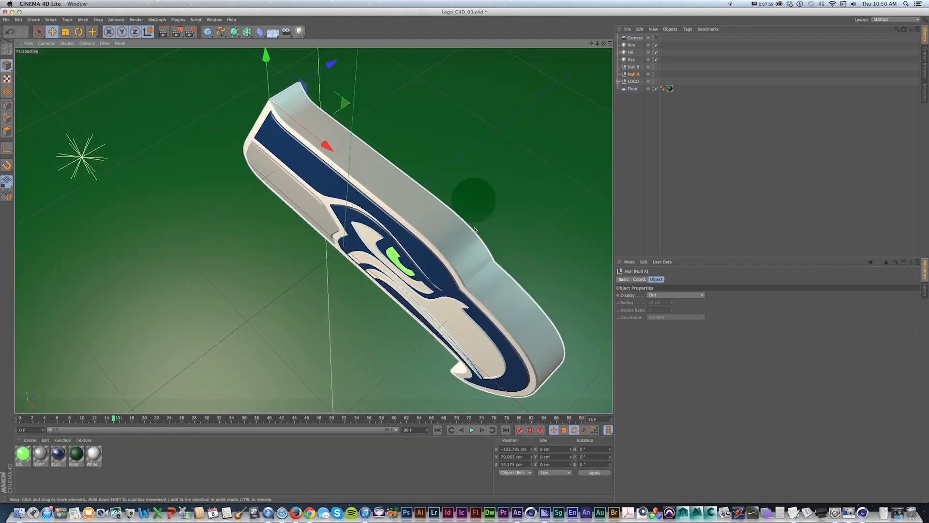
pyautogui.keyDown('alt'); pyautogui.moveTo(474, 228); pyautogui.dragTo(614, 58); pyautogui.keyUp('alt')
pyautogui.press('1')
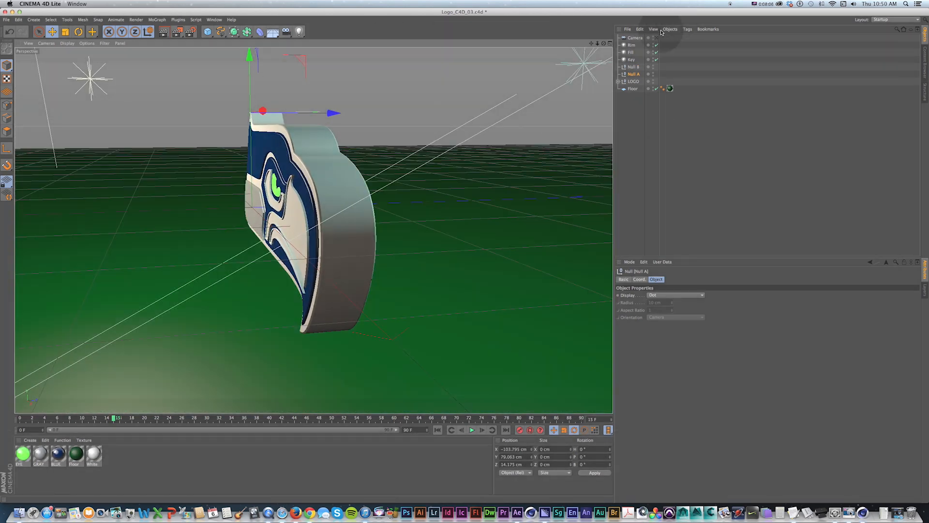
pyautogui.click(657, 37)
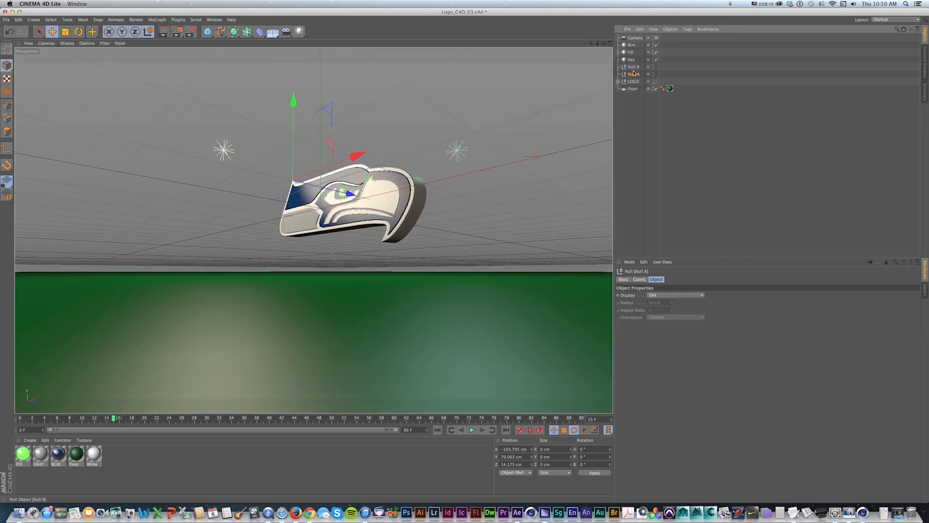
# Parent Null A and Null B to the LOGO group.
pyautogui.click(619, 81)
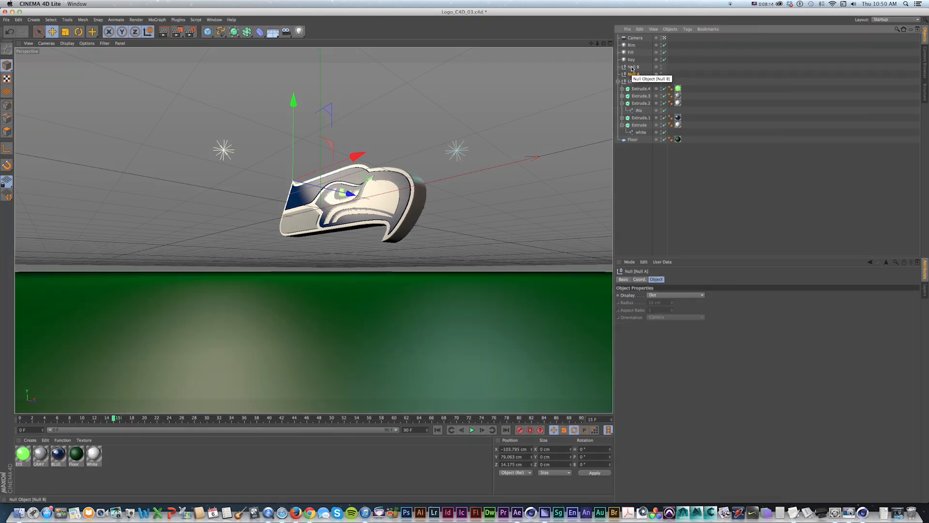
pyautogui.keyDown('shift'); pyautogui.click(632, 67); pyautogui.keyUp('shift')
pyautogui.moveTo(631, 89); pyautogui.dragTo(628, 81)
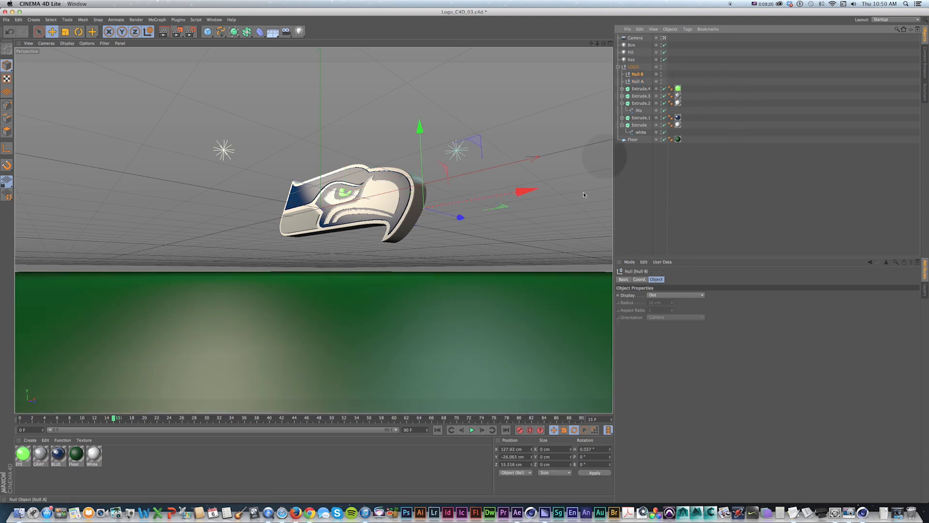
# Play the animation to check that the nulls follow the logo, select Null A and return to frame 0.
pyautogui.click(472, 430)
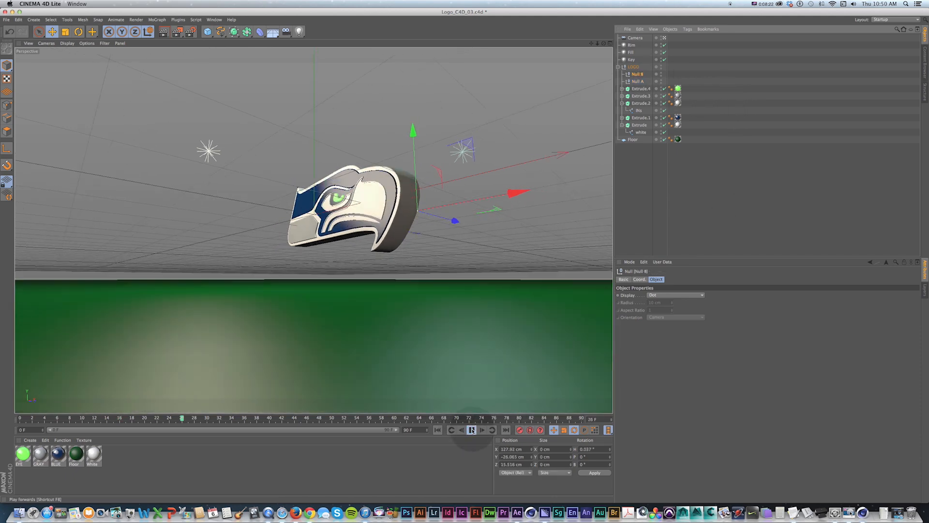
pyautogui.click(472, 430)
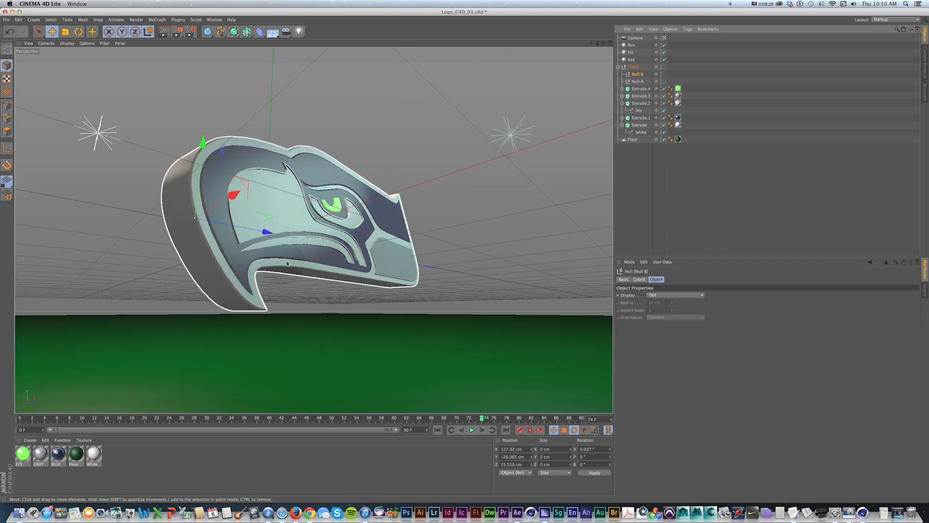
pyautogui.click(637, 81)
pyautogui.hotkey('shift', 'f')
# Switch to QuickTime Player and scrub through Seahawks_Logo_Extrude_03.mov to examine the flare positions, then return to Cinema 4D.
pyautogui.press('super+Tab')
pyautogui.press('super+Tab')
pyautogui.press('super+Tab')
pyautogui.press('super+Tab')
pyautogui.moveTo(487, 357); pyautogui.dragTo(538, 359)
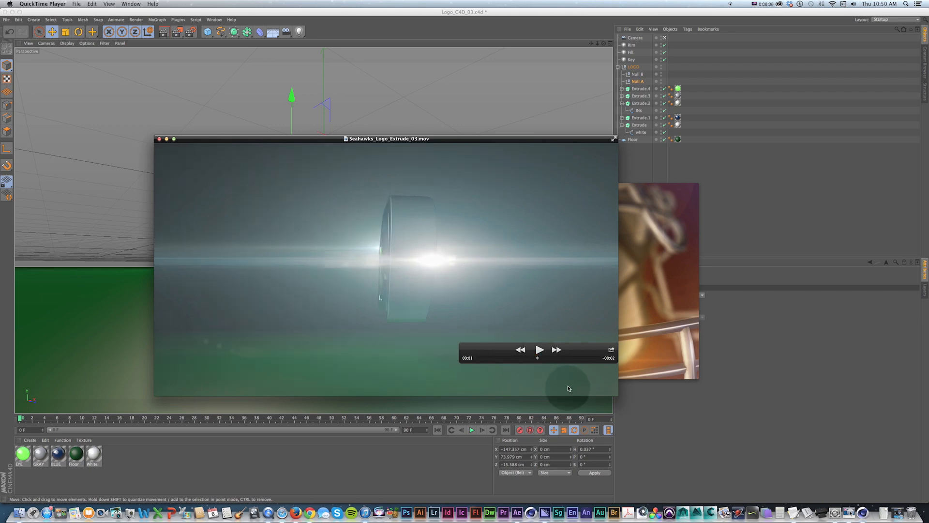
pyautogui.moveTo(542, 359); pyautogui.dragTo(563, 359)
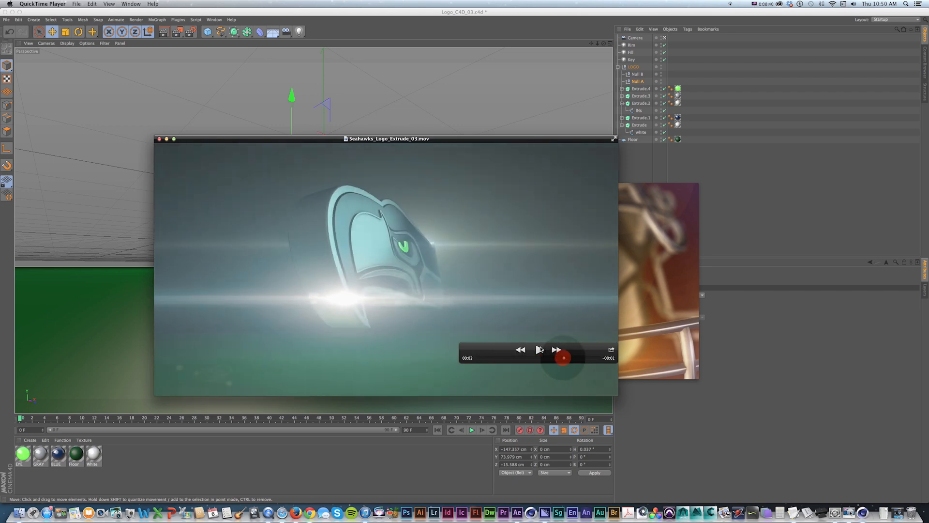
pyautogui.moveTo(379, 154); pyautogui.dragTo(352, 149)
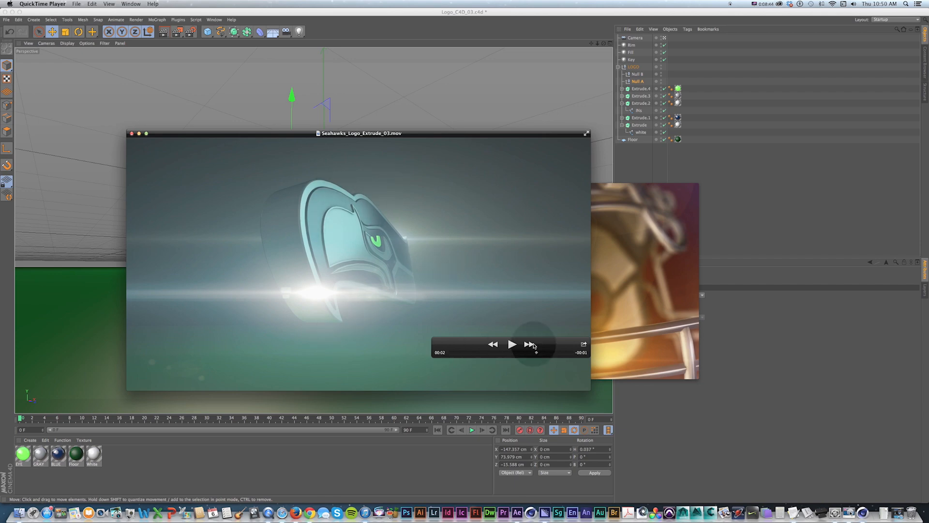
pyautogui.moveTo(537, 353)
pyautogui.mouseDown()
pyautogui.moveTo(549, 350)
pyautogui.moveTo(518, 352)
pyautogui.moveTo(543, 352)
pyautogui.mouseUp()
pyautogui.moveTo(435, 136); pyautogui.dragTo(464, 140)
pyautogui.click(414, 12)
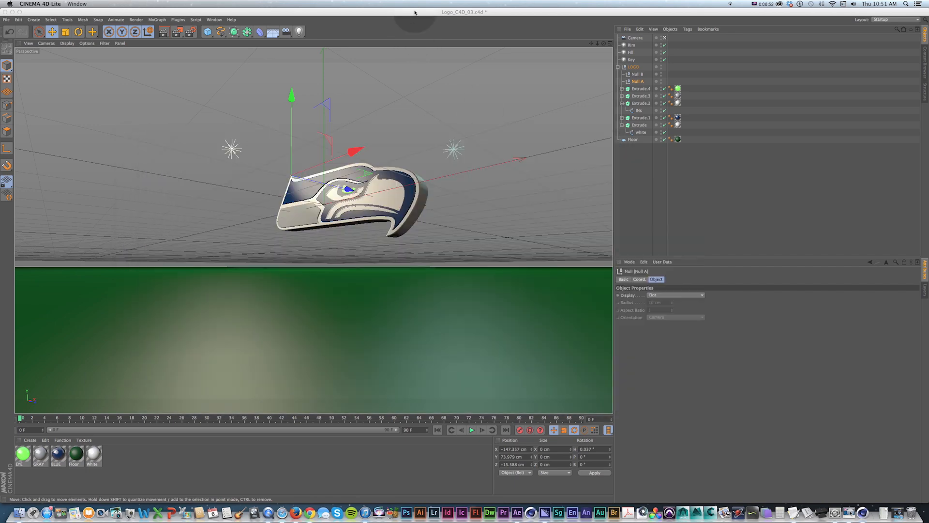
# Limit keyframe recording to position and record a position keyframe for Null B at frame 50.
pyautogui.moveTo(116, 417); pyautogui.dragTo(401, 418)
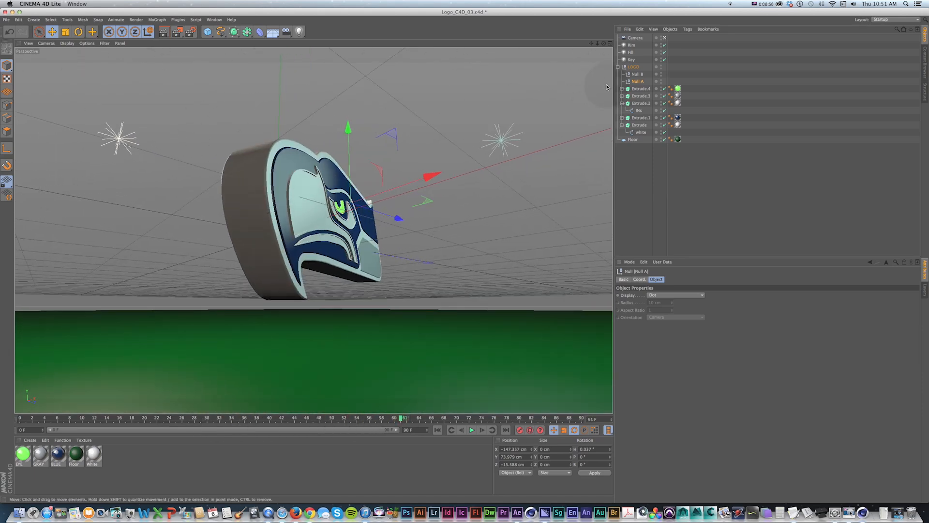
pyautogui.click(638, 74)
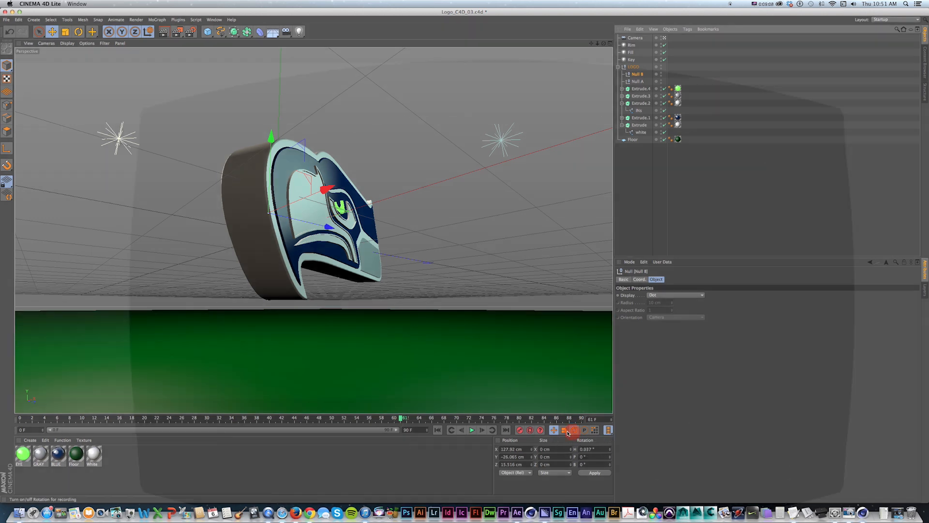
pyautogui.moveTo(323, 419)
pyautogui.mouseDown()
pyautogui.moveTo(302, 420)
pyautogui.moveTo(331, 420)
pyautogui.mouseUp()
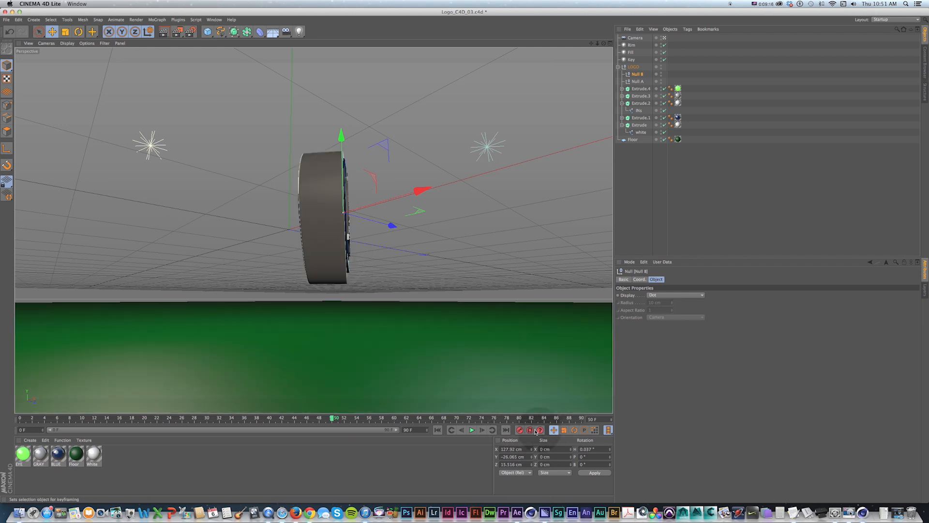
# At frame 80, move Null B near the beak's tip at about X 94.7, Y -67, Z 18.6 cm and record a position keyframe.
pyautogui.moveTo(400, 419); pyautogui.dragTo(519, 417)
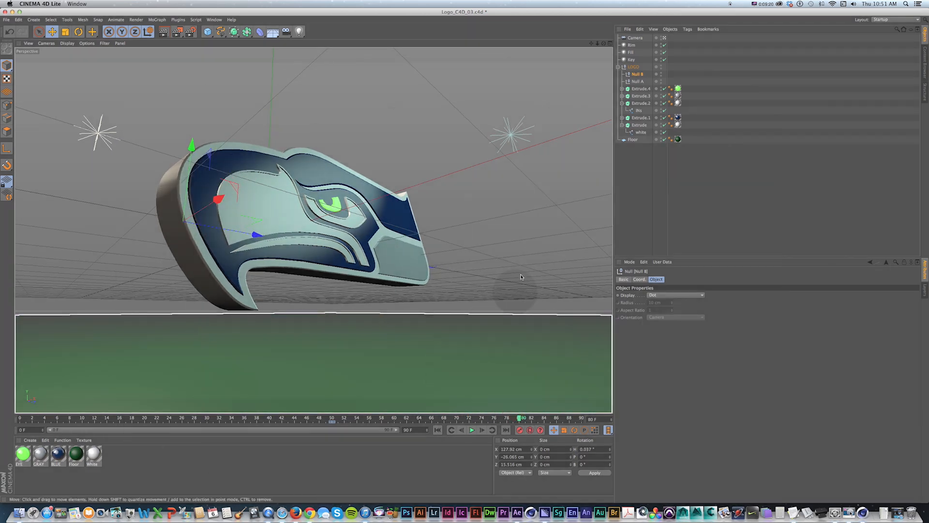
pyautogui.click(610, 43)
pyautogui.scroll(8, 203, 287)
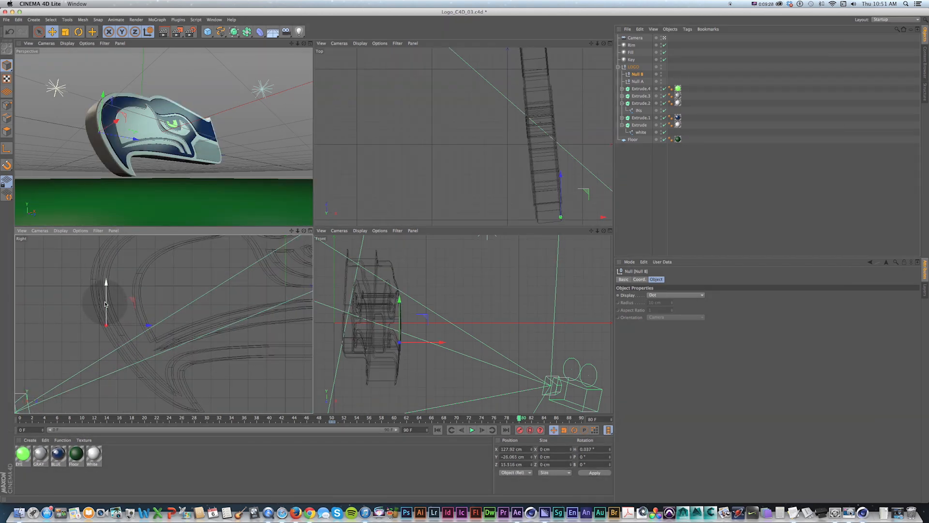
pyautogui.press('1')
pyautogui.moveTo(102, 375); pyautogui.dragTo(130, 365)
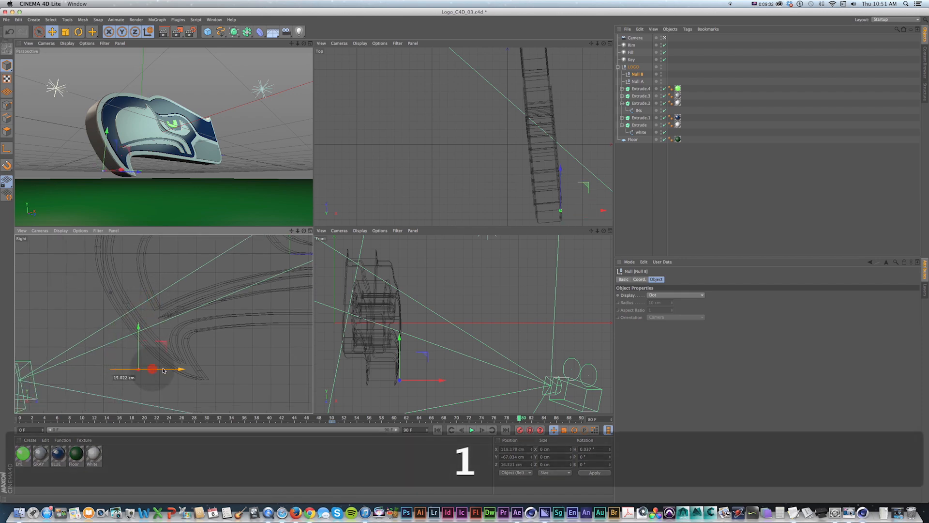
pyautogui.moveTo(188, 370); pyautogui.dragTo(190, 370)
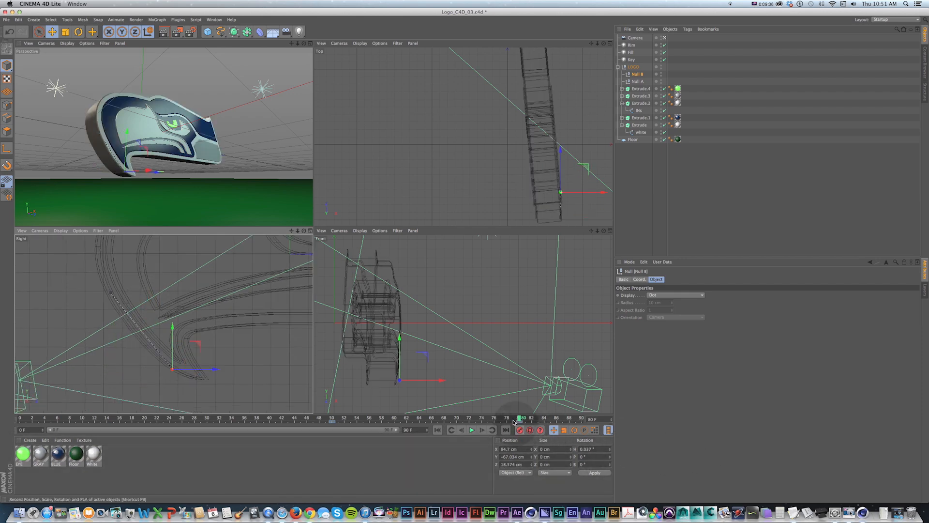
# Maximize the Right view and turn off Auto Tangents for Null B's position keys at frames 50 and 80.
pyautogui.click(310, 231)
pyautogui.press('1')
pyautogui.moveTo(520, 418)
pyautogui.mouseDown()
pyautogui.moveTo(333, 417)
pyautogui.moveTo(519, 419)
pyautogui.mouseUp()
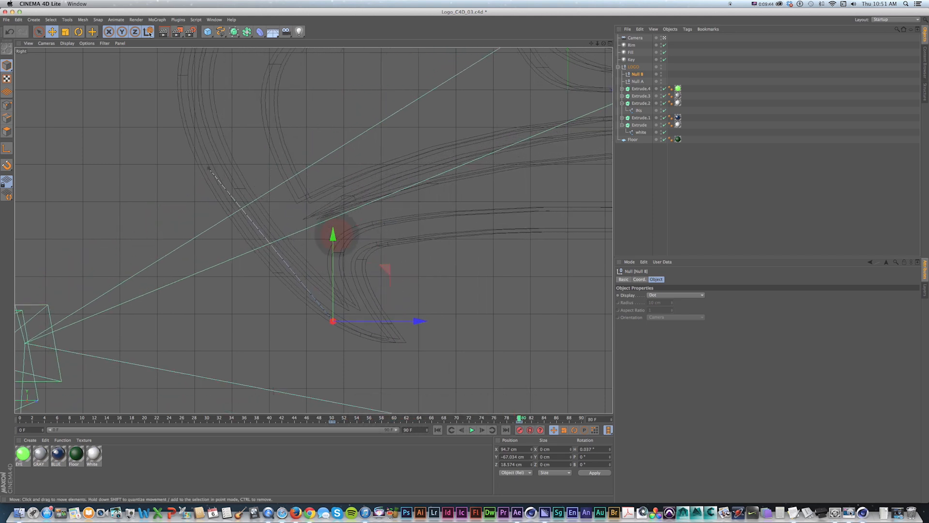
pyautogui.click(333, 422)
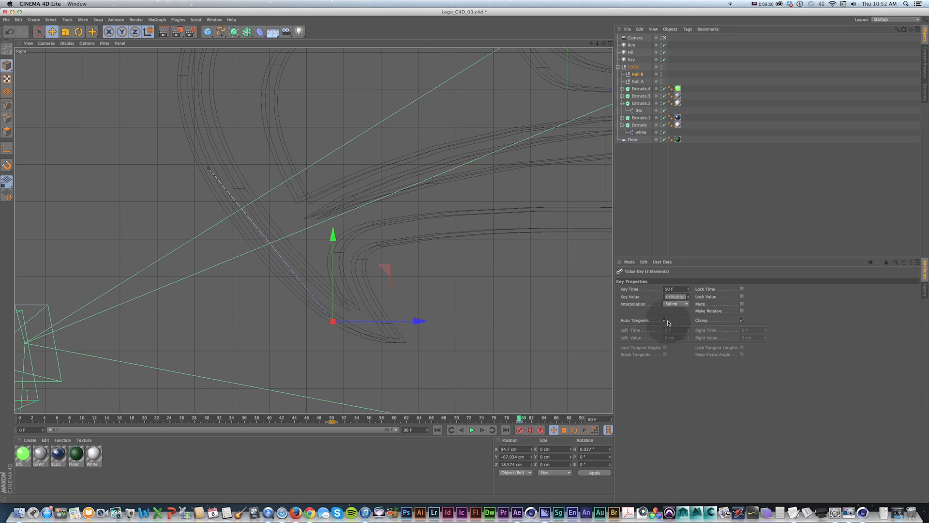
pyautogui.click(743, 321)
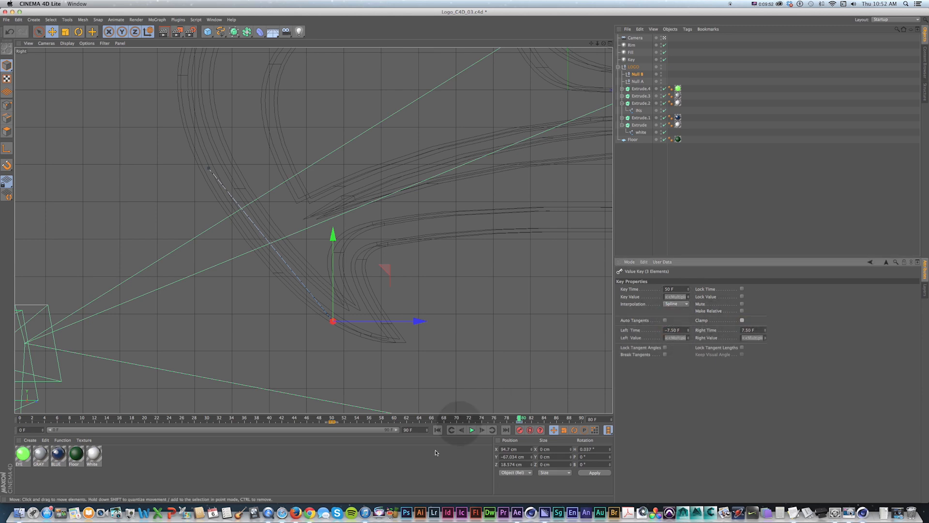
pyautogui.click(520, 422)
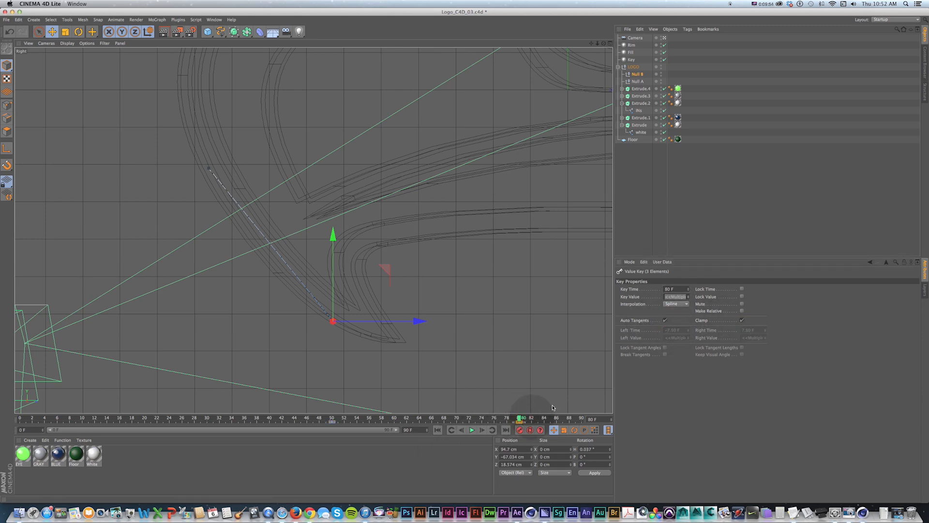
pyautogui.click(663, 321)
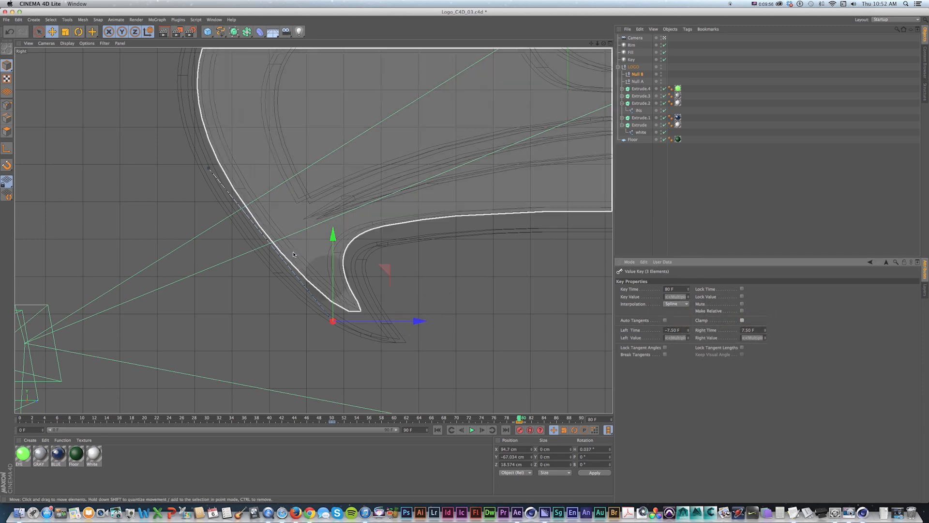
# Hide the axis handles and bend Null B's motion path along the beak's curved edge using broken tangents at both keys.
pyautogui.hotkey('alt', 'd')
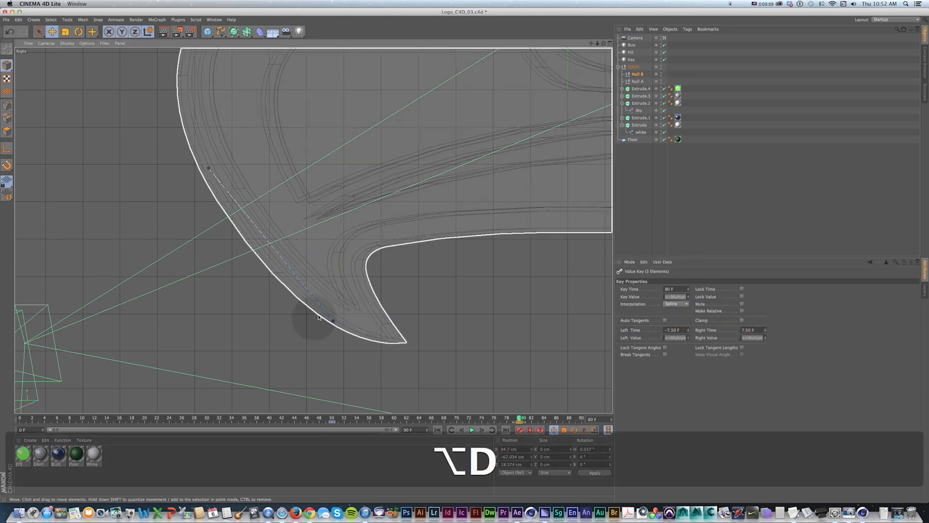
pyautogui.click(334, 322)
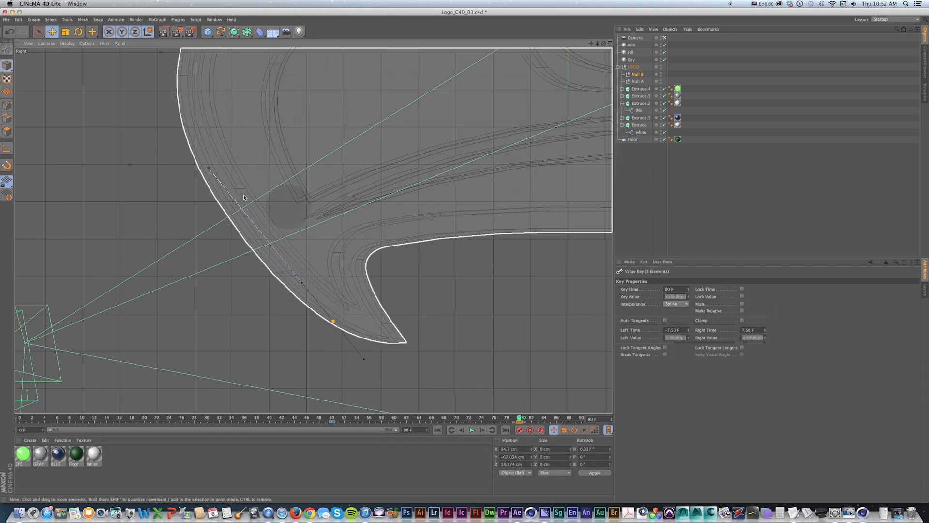
pyautogui.hotkey('alt', 'd')
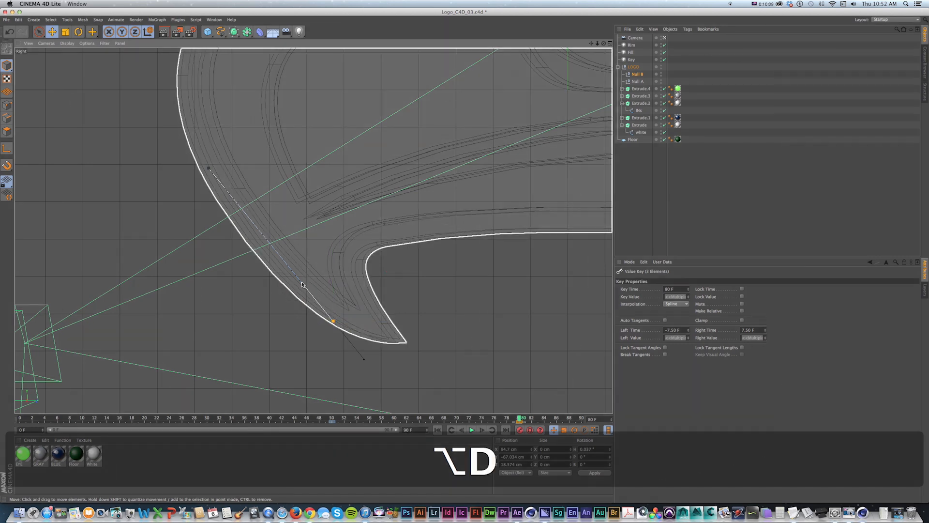
pyautogui.keyDown('shift'); pyautogui.moveTo(302, 283); pyautogui.dragTo(286, 284); pyautogui.keyUp('shift')
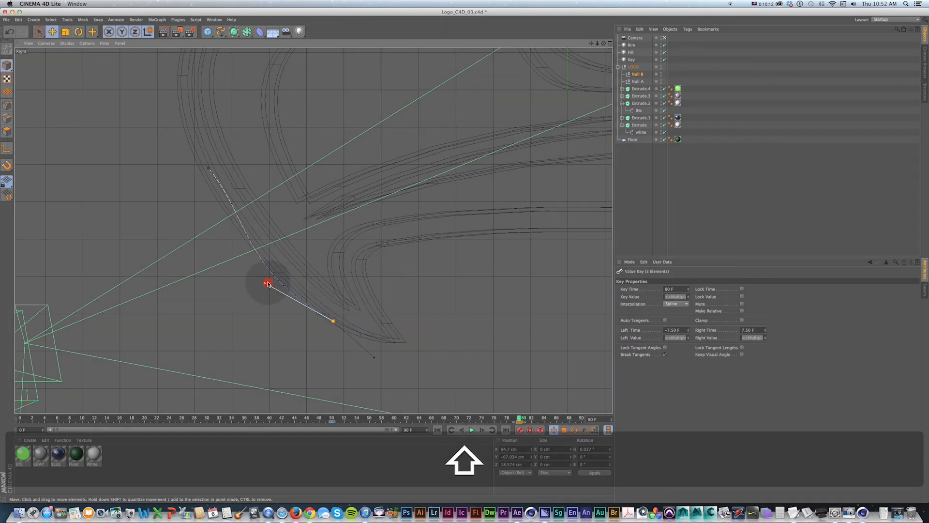
pyautogui.keyDown('shift'); pyautogui.moveTo(266, 279); pyautogui.dragTo(263, 276); pyautogui.keyUp('shift')
pyautogui.click(208, 169)
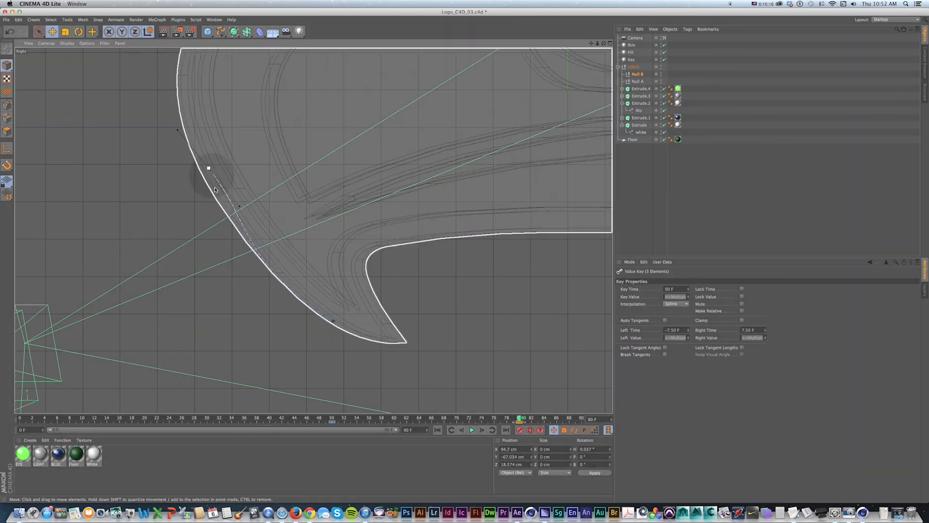
pyautogui.moveTo(239, 205); pyautogui.dragTo(225, 207)
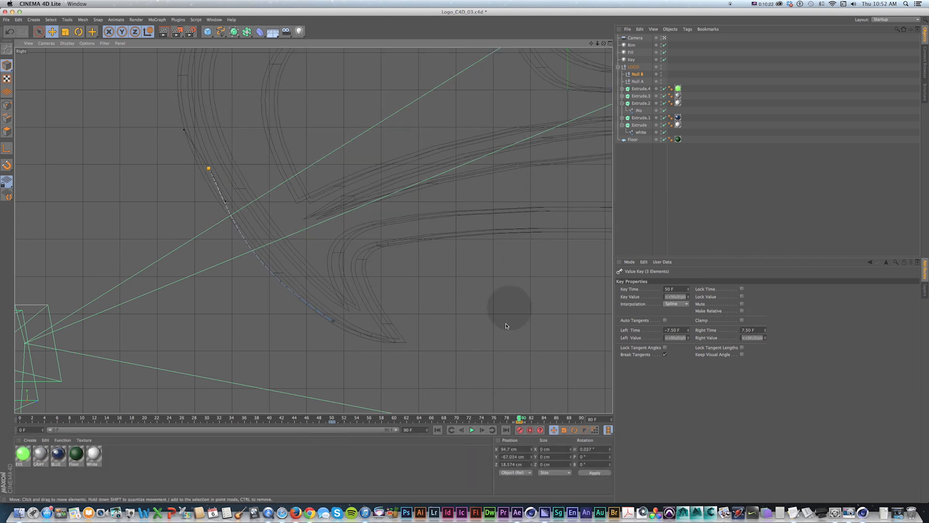
# Show the axis handles again and preview Null B's movement along the beak between frames 50 and 80 in the Right and camera views.
pyautogui.moveTo(517, 418); pyautogui.dragTo(329, 414)
pyautogui.hotkey('alt', 'd')
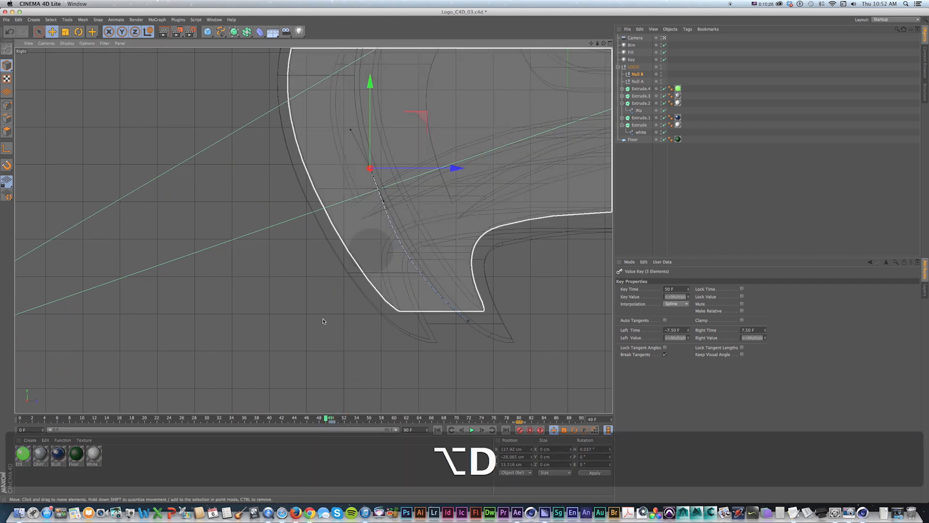
pyautogui.moveTo(330, 418); pyautogui.dragTo(452, 419)
pyautogui.click(609, 43)
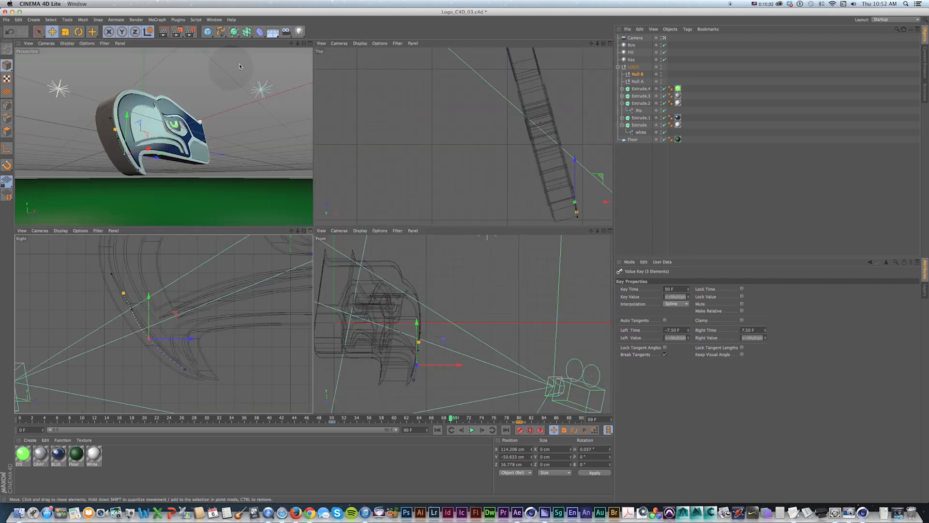
pyautogui.click(310, 43)
pyautogui.click(326, 418)
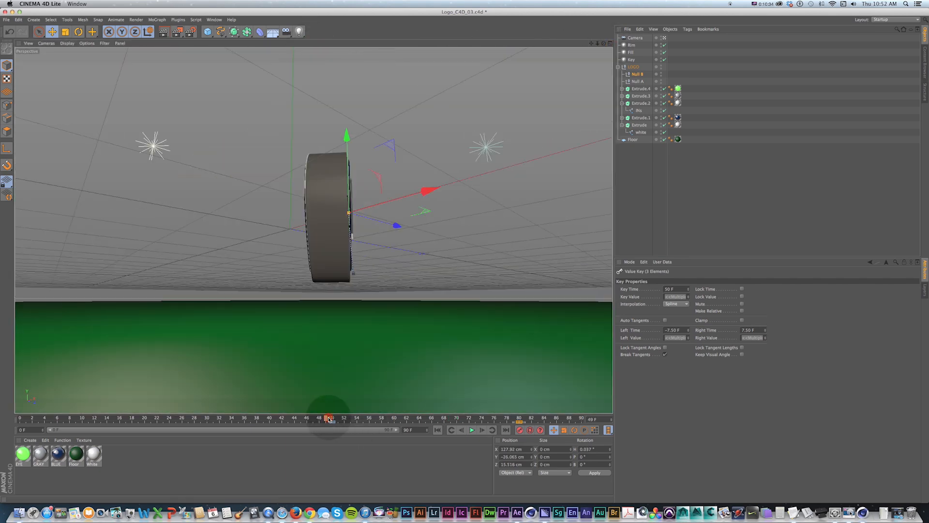
pyautogui.click(473, 430)
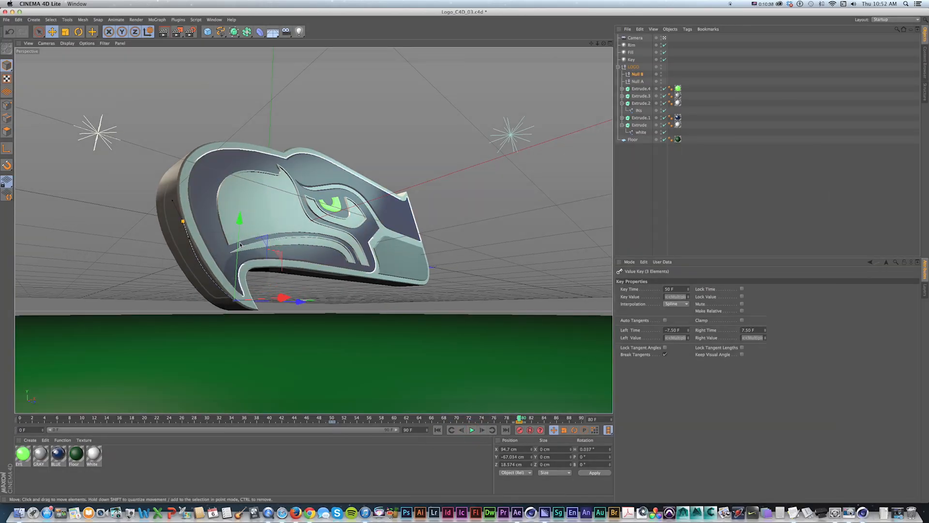
pyautogui.click(319, 419)
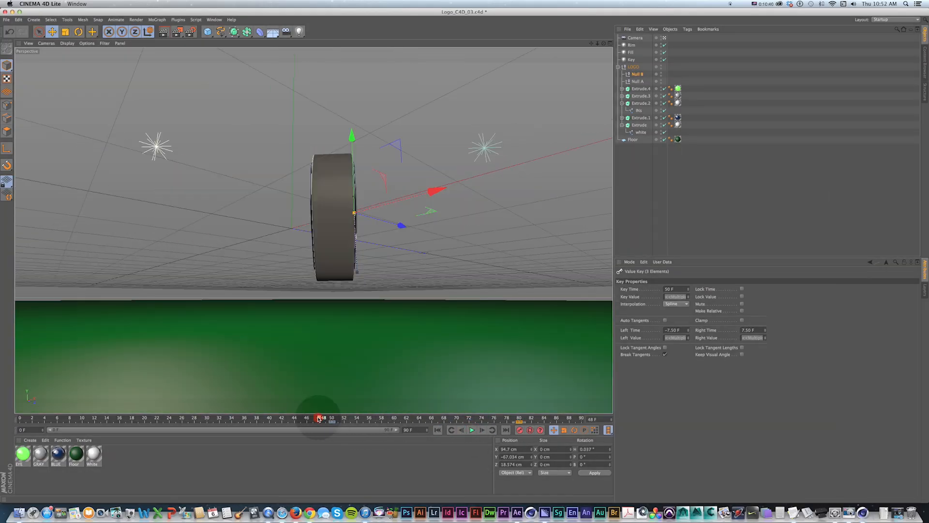
# Play the animation through the camera to check how closely Null B follows the rotating logo's beak.
pyautogui.click(472, 430)
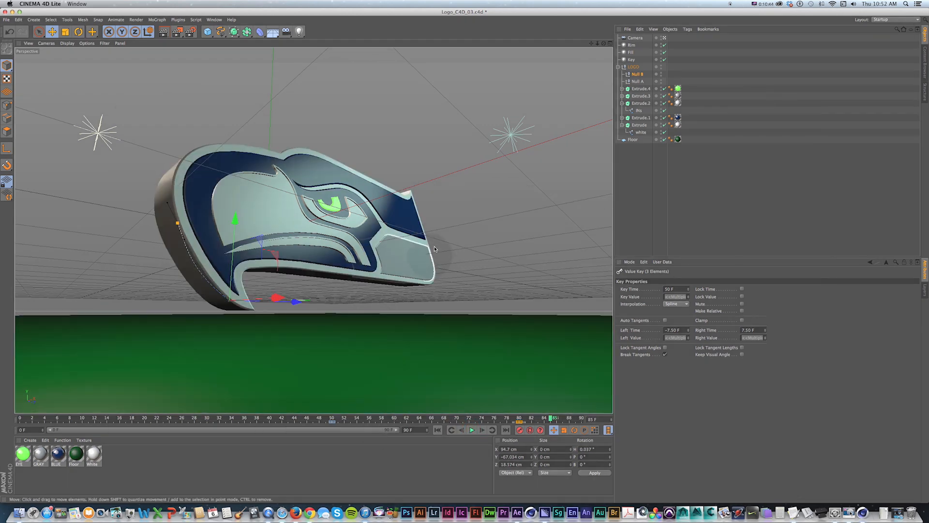
pyautogui.moveTo(322, 419); pyautogui.dragTo(296, 408)
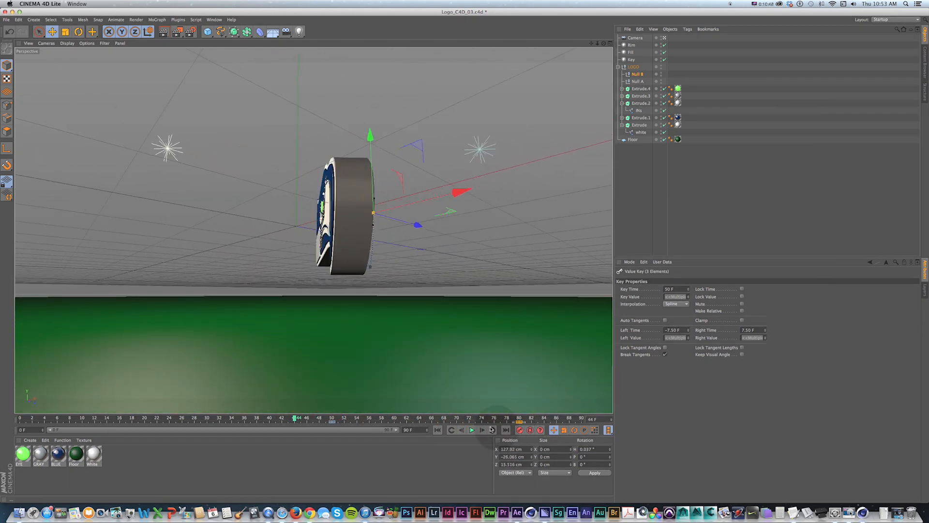
pyautogui.click(474, 430)
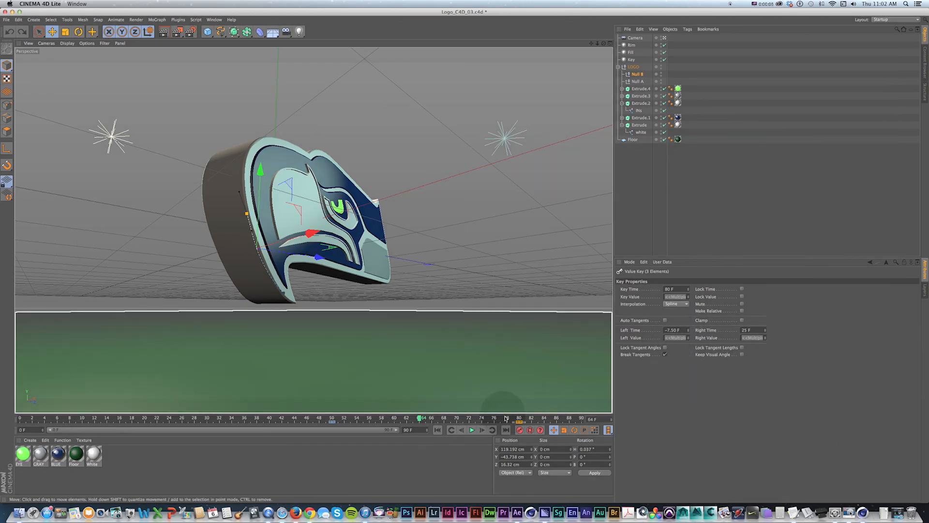
# Set the left tangent time to -15 F and right to 0 F on Null B's frame-80 key, then play the animation.
pyautogui.click(519, 420)
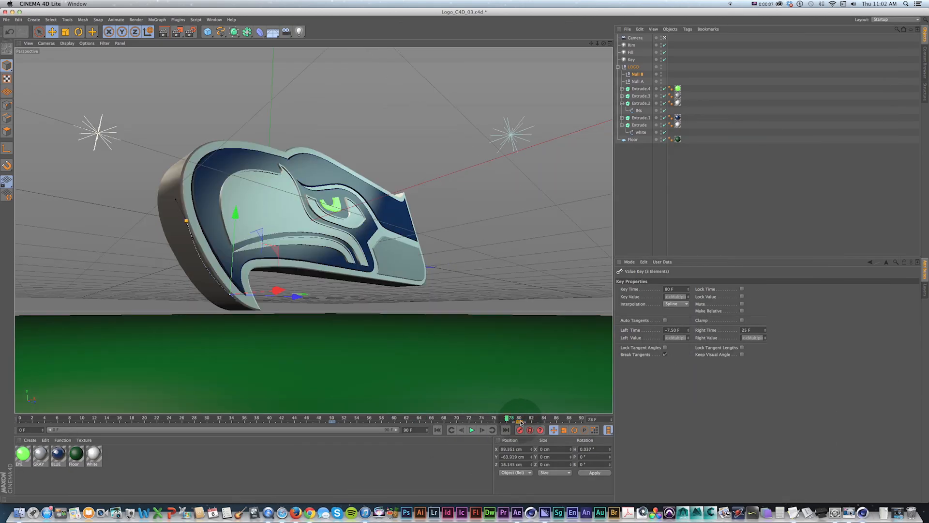
pyautogui.doubleClick(672, 329)
pyautogui.write('-15')
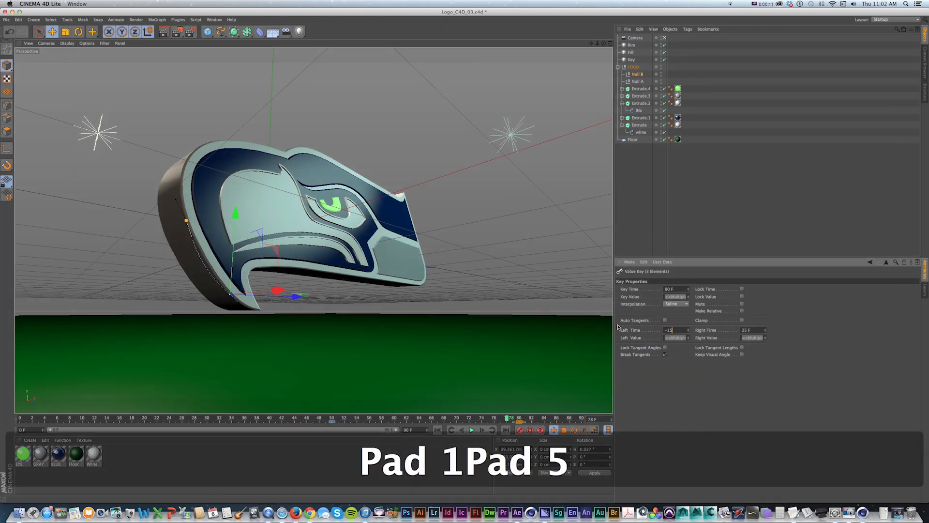
pyautogui.press('Tab')
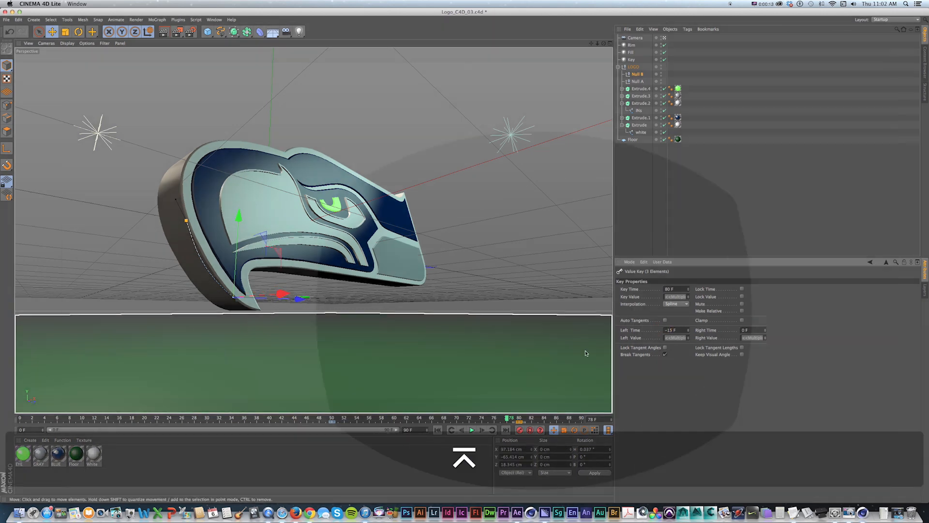
pyautogui.click(395, 418)
pyautogui.click(469, 431)
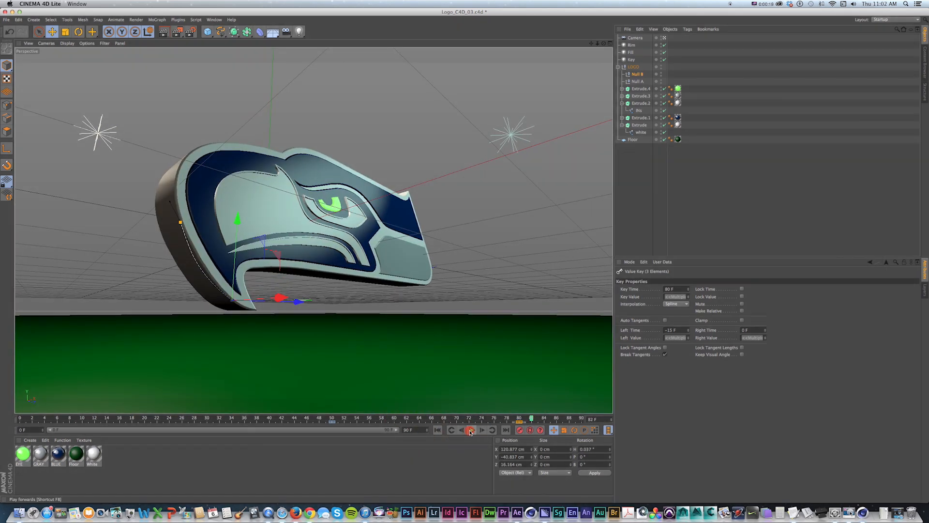
pyautogui.click(470, 430)
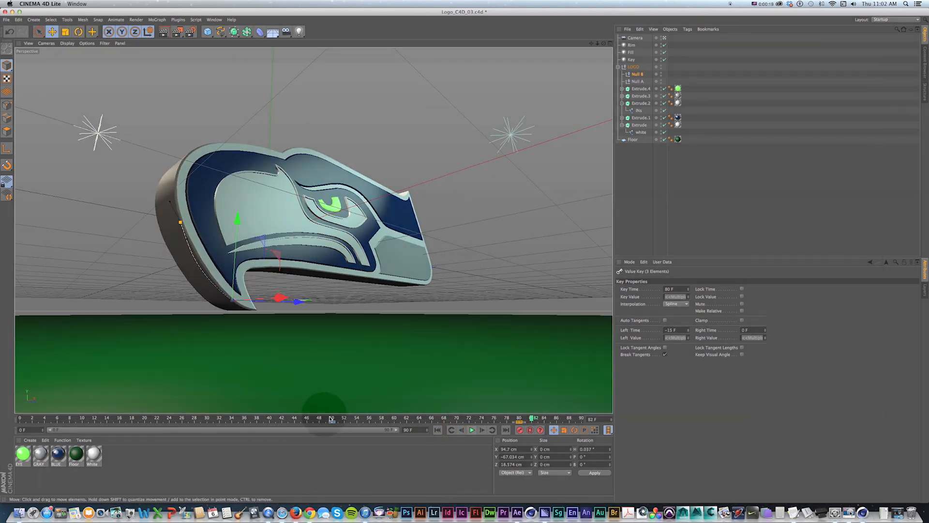
# Move Null B's frame-50 position key to frame 25 and play back the retimed movement.
pyautogui.click(327, 420)
pyautogui.click(472, 430)
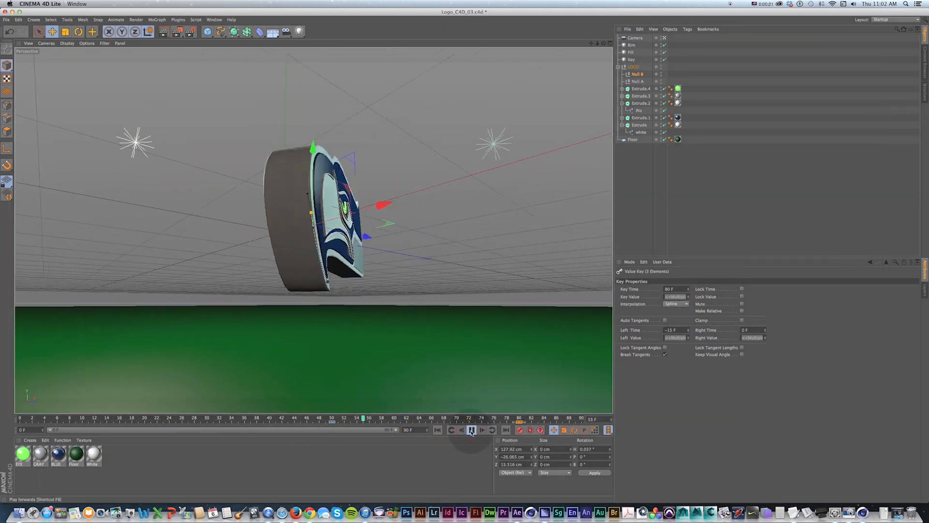
pyautogui.click(472, 430)
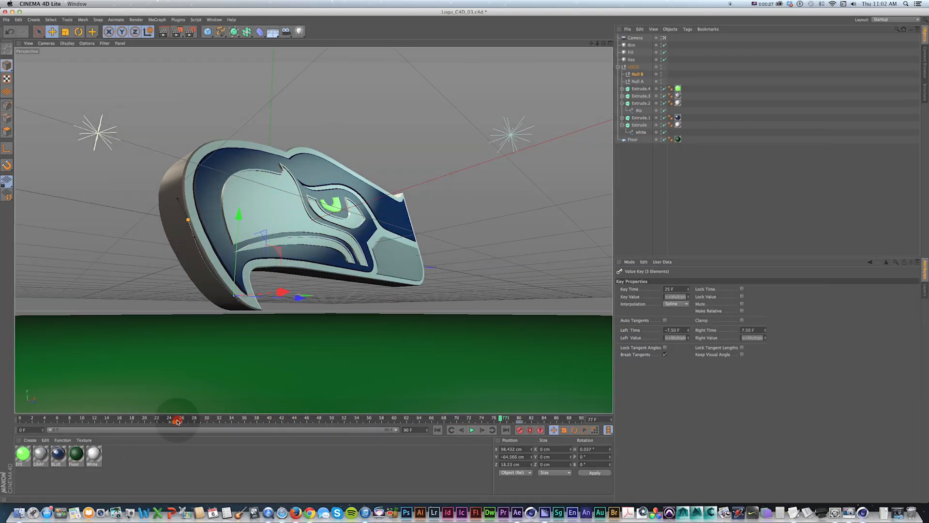
pyautogui.click(473, 430)
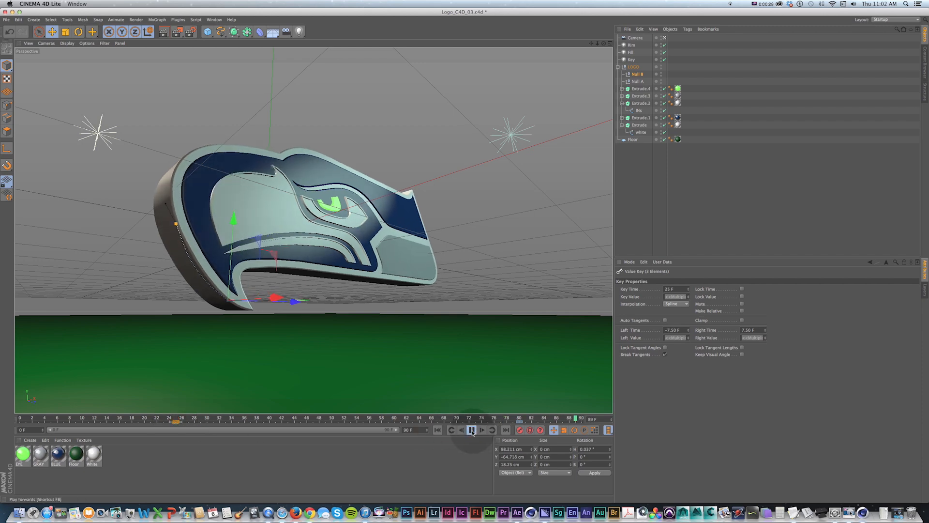
pyautogui.click(472, 429)
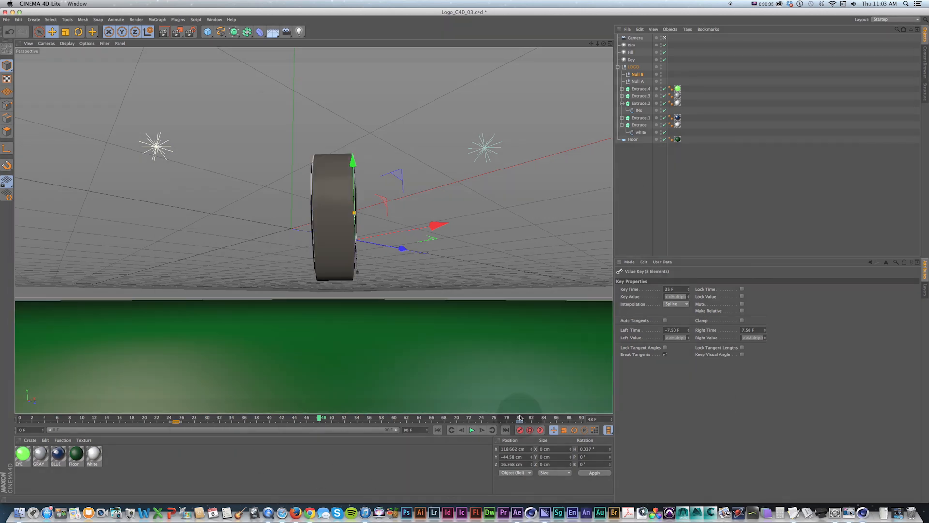
# At frame 80, outside the camera view, move Null B to about X 94.4, Y -67, Z 15.6 cm, record a keyframe, and restore the camera view.
pyautogui.click(519, 419)
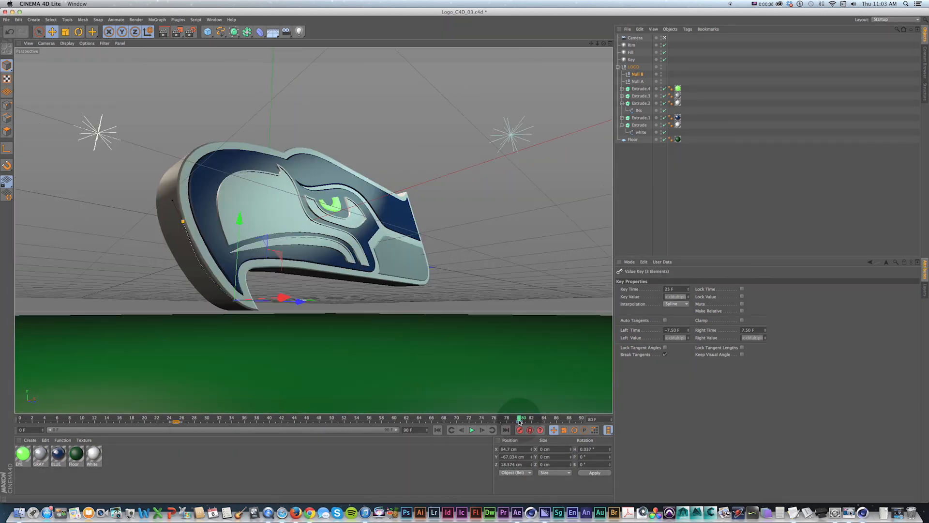
pyautogui.click(665, 39)
pyautogui.keyDown('alt'); pyautogui.moveTo(193, 232); pyautogui.dragTo(208, 126); pyautogui.keyUp('alt')
pyautogui.press('1')
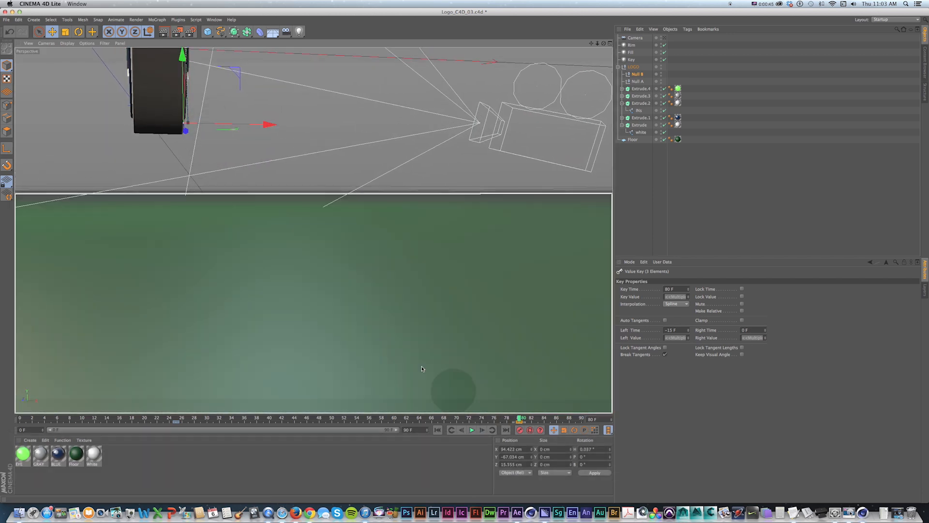
pyautogui.click(520, 429)
pyautogui.moveTo(219, 129)
pyautogui.mouseDown()
pyautogui.moveTo(218, 155)
pyautogui.moveTo(228, 145)
pyautogui.mouseUp()
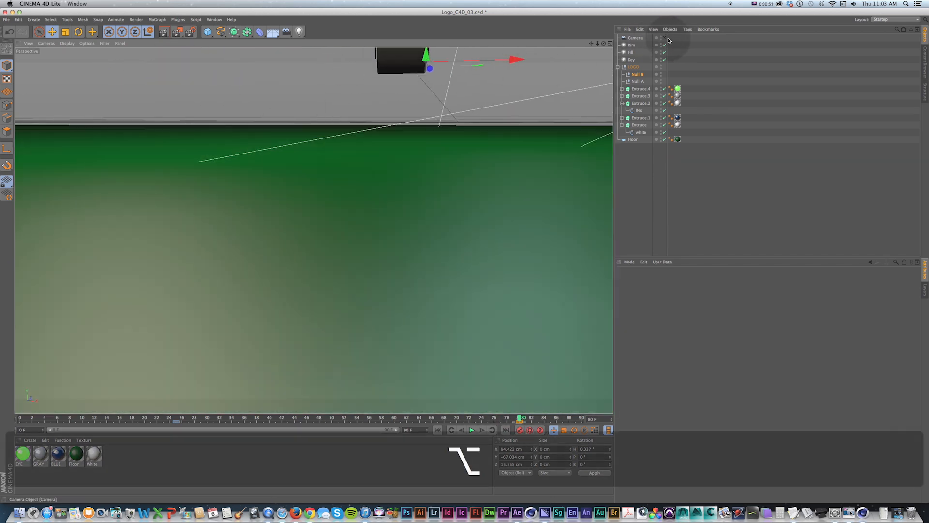
pyautogui.click(664, 38)
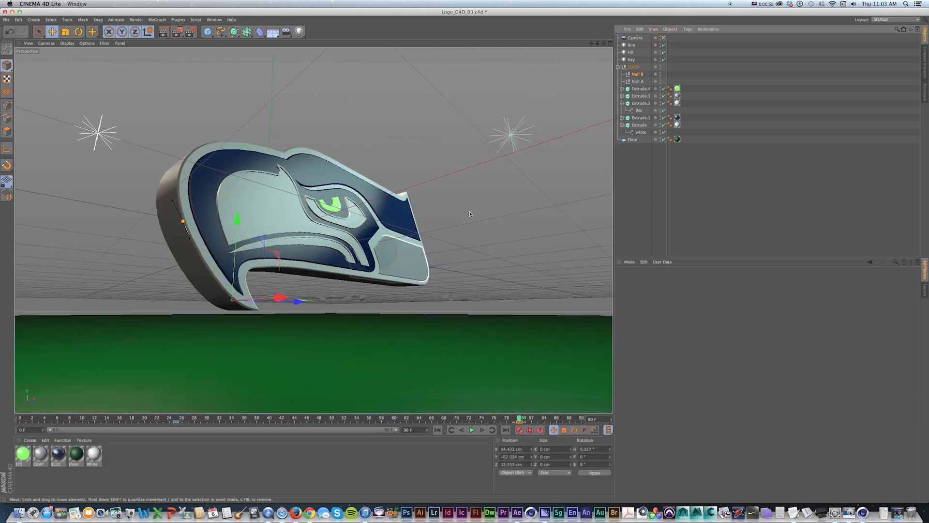
# In the Right view, turn off Auto Tangents for Null B's frame-80 key and bend its broken left tangent to follow the beak's edge.
pyautogui.click(608, 44)
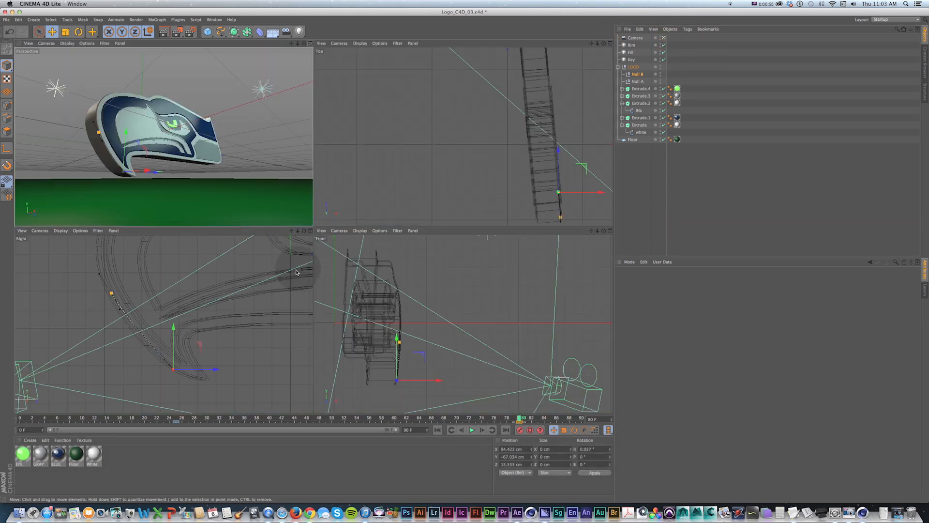
pyautogui.click(310, 233)
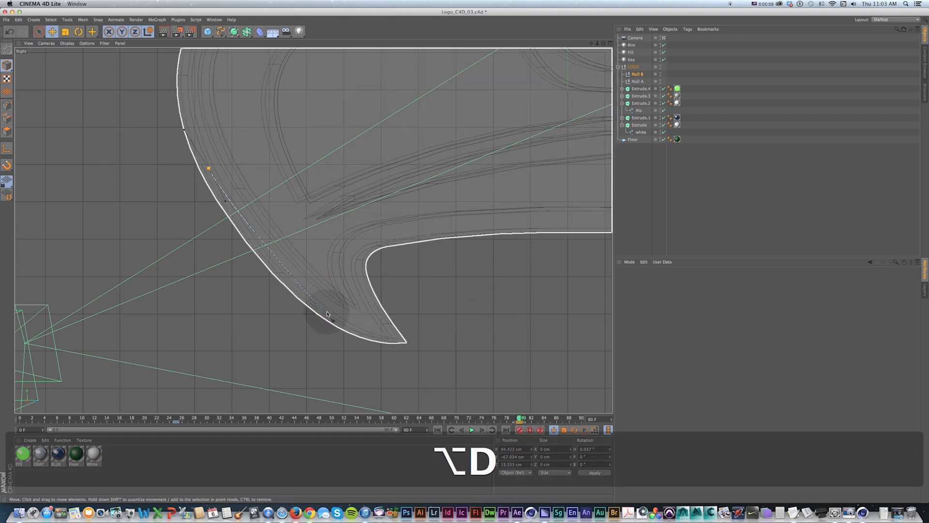
pyautogui.click(332, 321)
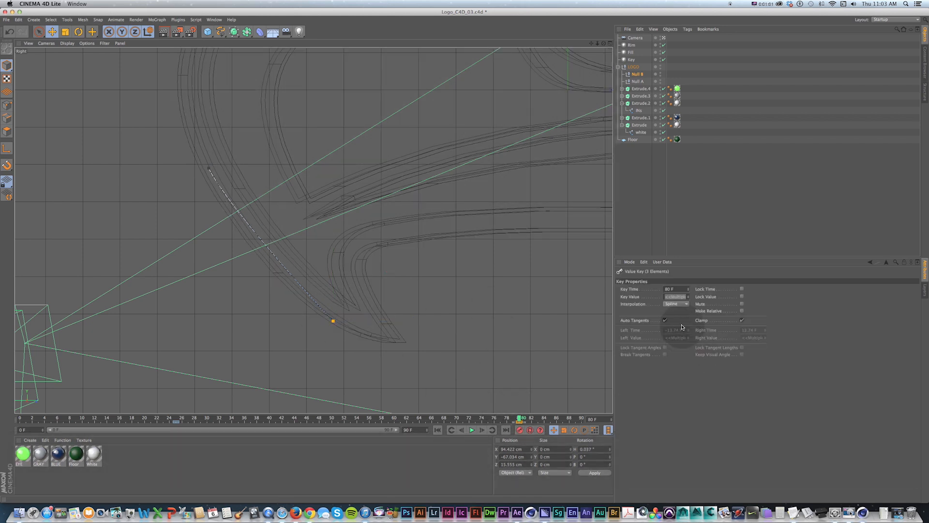
pyautogui.click(664, 320)
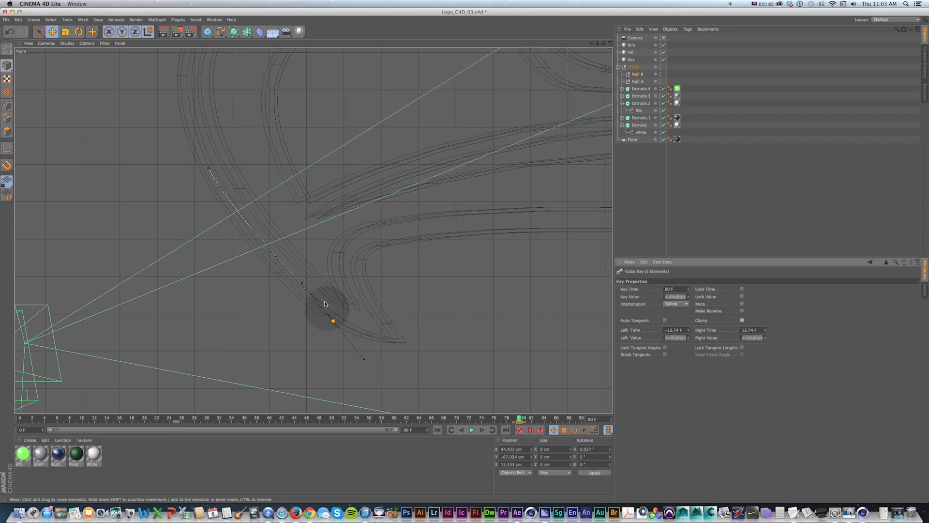
pyautogui.keyDown('shift'); pyautogui.moveTo(302, 284); pyautogui.dragTo(273, 283); pyautogui.keyUp('shift')
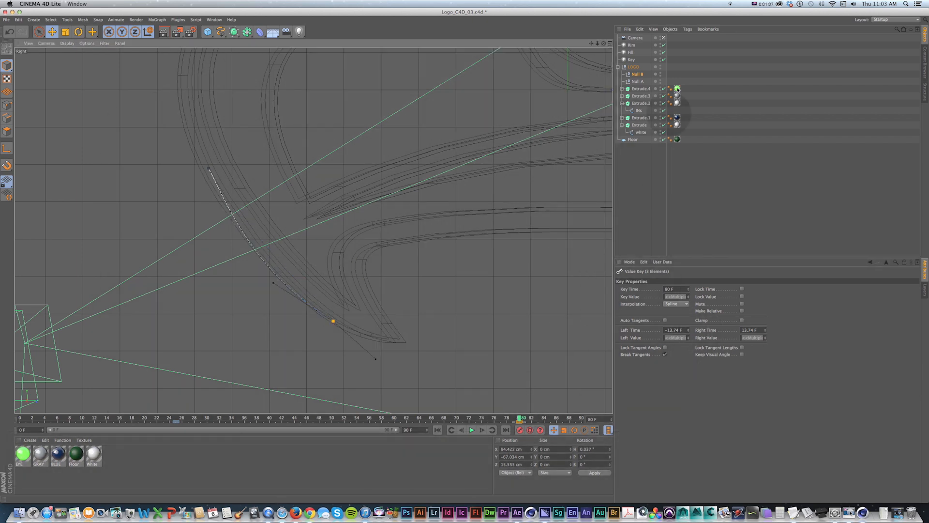
pyautogui.click(609, 43)
pyautogui.click(309, 44)
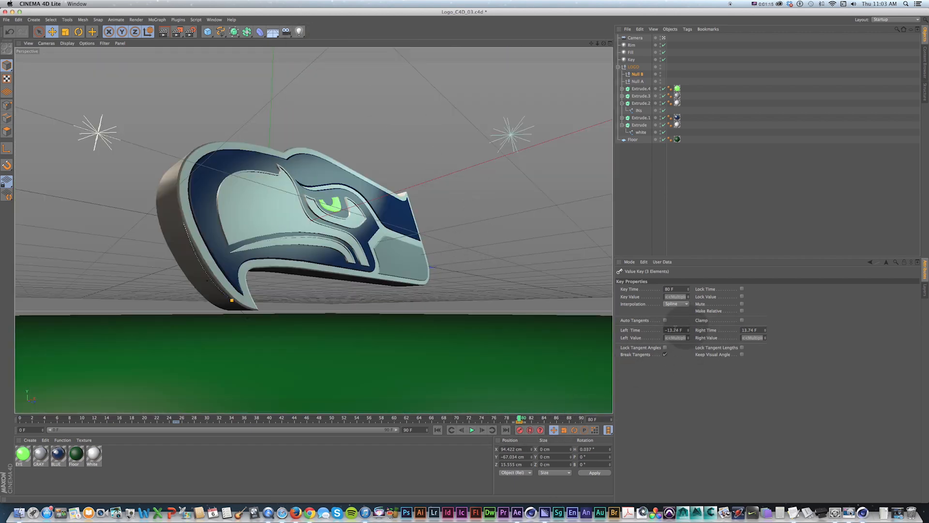
# Give the reshaped frame-80 key a left tangent time of -15 F and right time of 0 F, show the axis handles, and preview the motion.
pyautogui.click(624, 330)
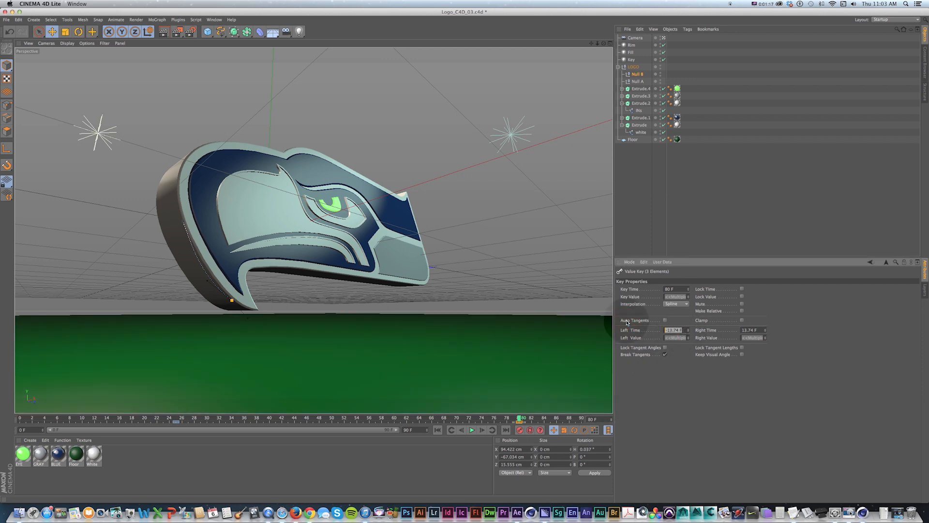
pyautogui.write('15')
pyautogui.press('Tab')
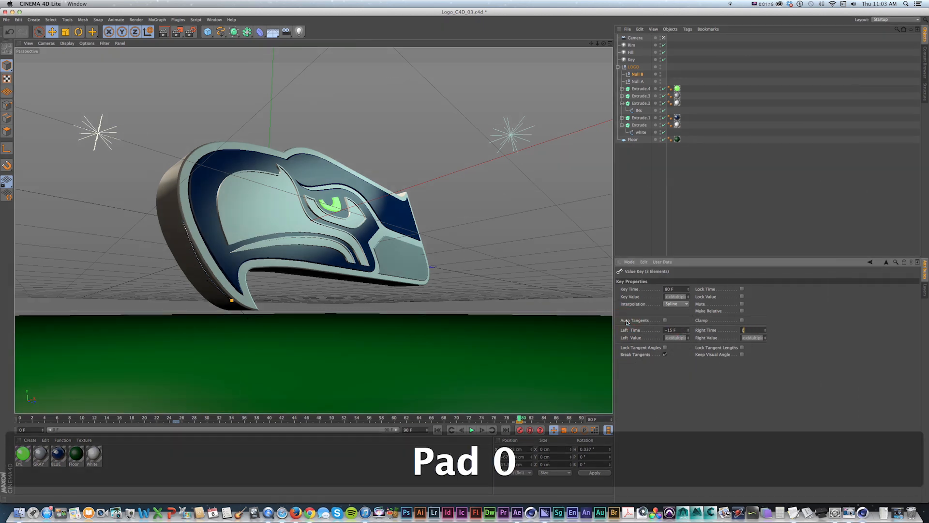
pyautogui.hotkey('alt', 'd')
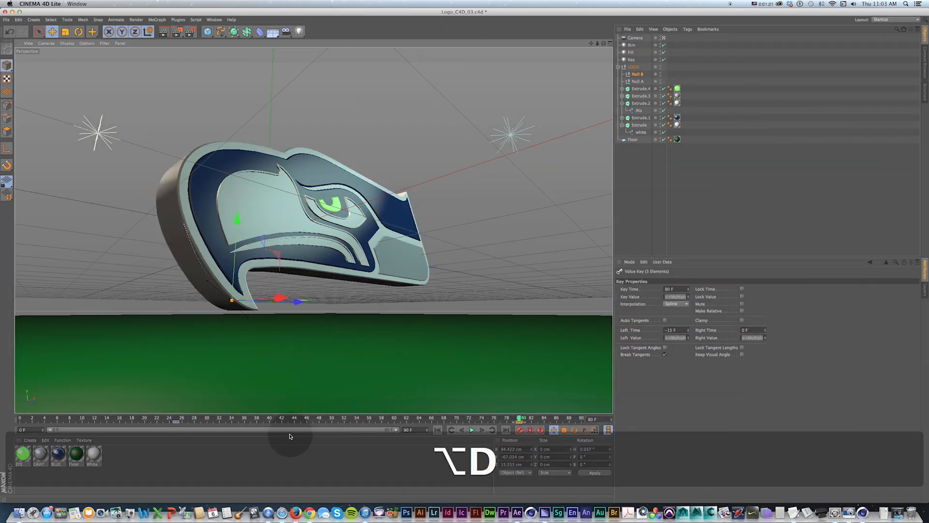
pyautogui.click(472, 430)
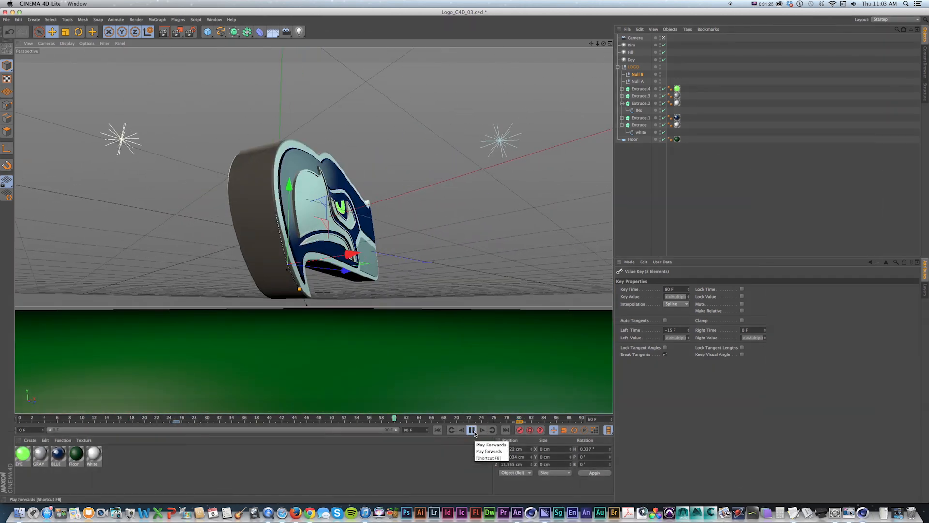
pyautogui.click(472, 430)
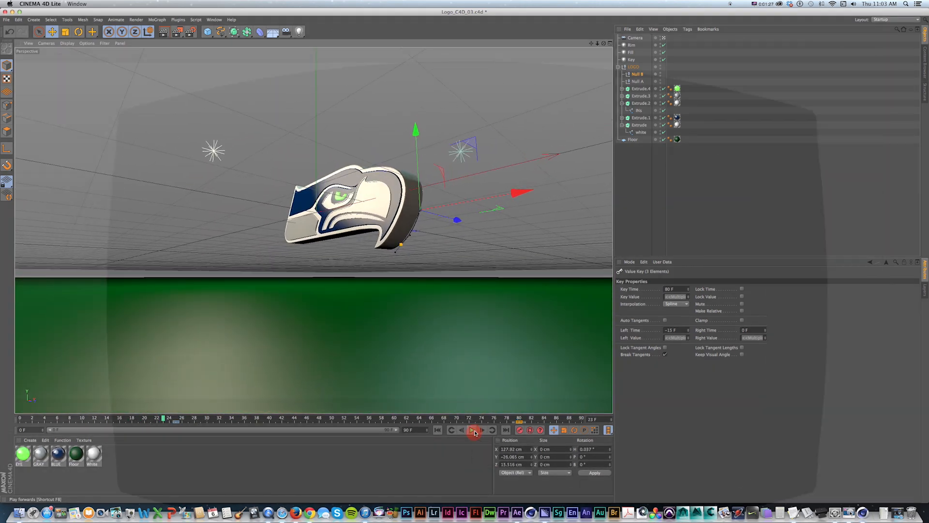
# Go to frame 25, switch to After Effects to look at the logo composition with its flares, and return to Cinema 4D Lite.
pyautogui.moveTo(166, 417)
pyautogui.mouseDown()
pyautogui.moveTo(320, 417)
pyautogui.moveTo(163, 417)
pyautogui.moveTo(177, 417)
pyautogui.mouseUp()
pyautogui.press('super+Right')
pyautogui.press('super+Tab')
pyautogui.press('super+Tab')
pyautogui.press('super+Tab')
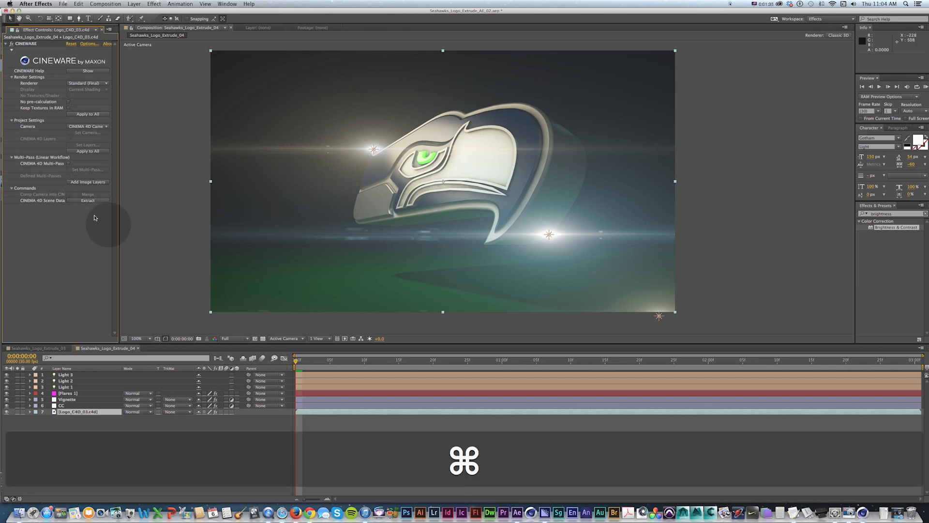
pyautogui.press('super+Tab')
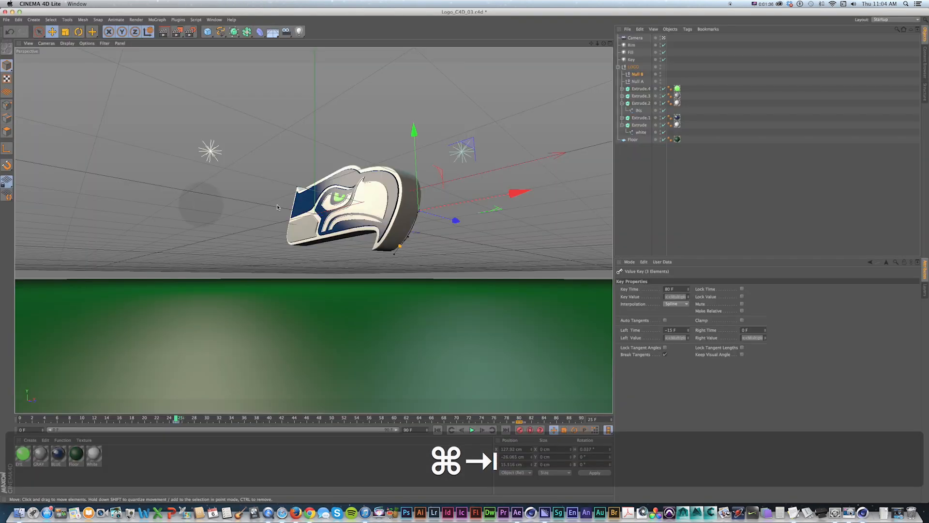
# Save the project and add an External Compositing tag to Null A.
pyautogui.click(637, 74)
pyautogui.press('super+s')
pyautogui.rightClick(637, 76)
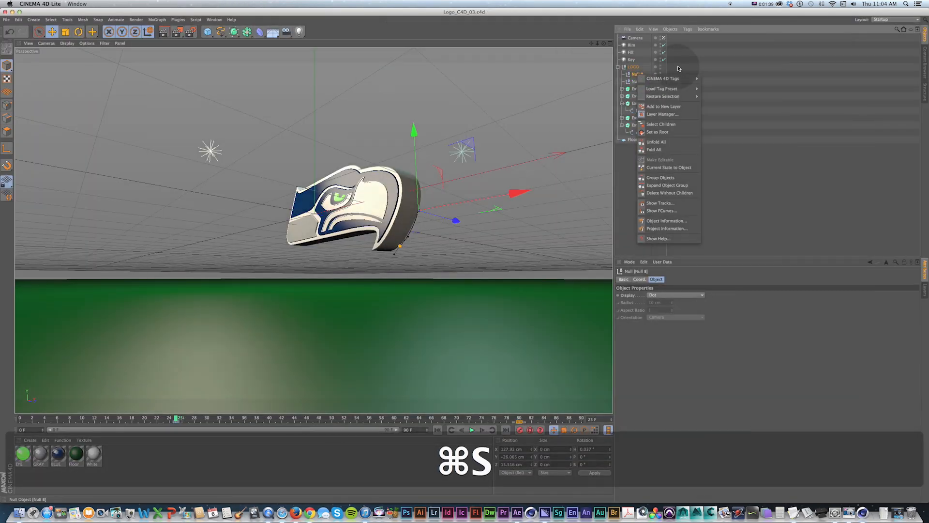
pyautogui.press('super+z')
pyautogui.rightClick(637, 81)
pyautogui.moveTo(669, 87)
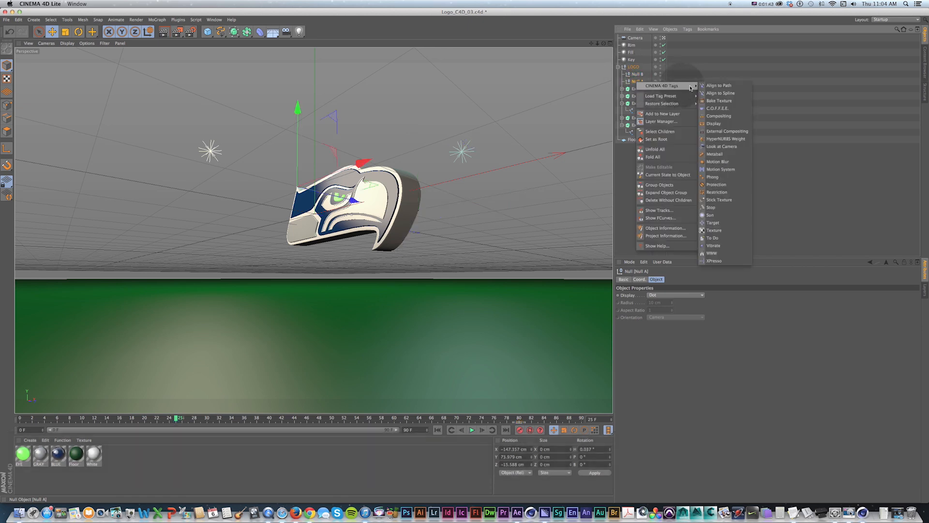
pyautogui.click(731, 132)
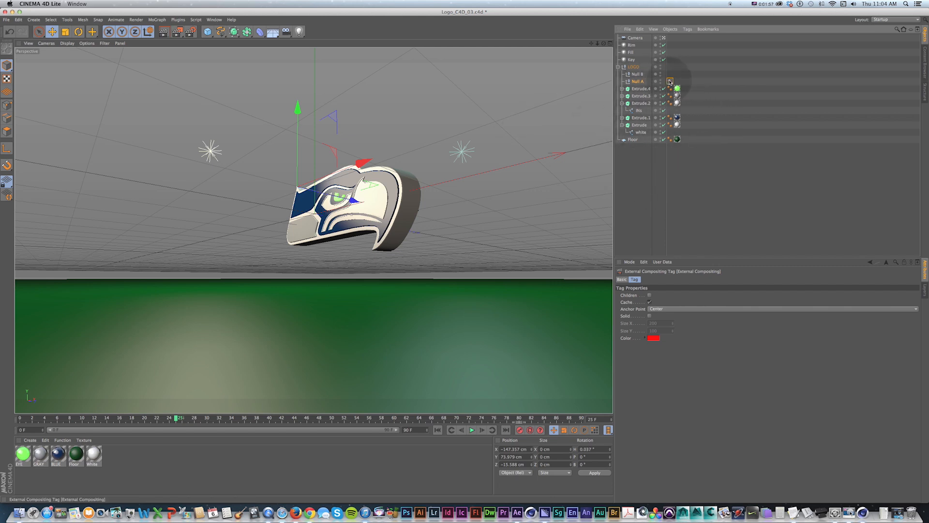
# Copy Null A's External Compositing tag onto Null B and save the project with the playhead at frame 0.
pyautogui.press('super')
pyautogui.keyDown('super'); pyautogui.moveTo(670, 75); pyautogui.dragTo(670, 74); pyautogui.keyUp('super')
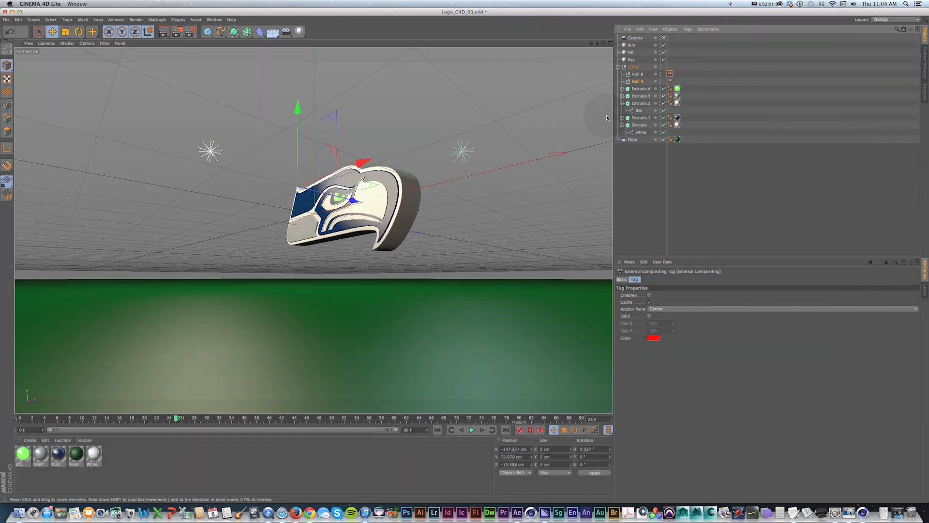
pyautogui.click(20, 417)
pyautogui.press('super+s')
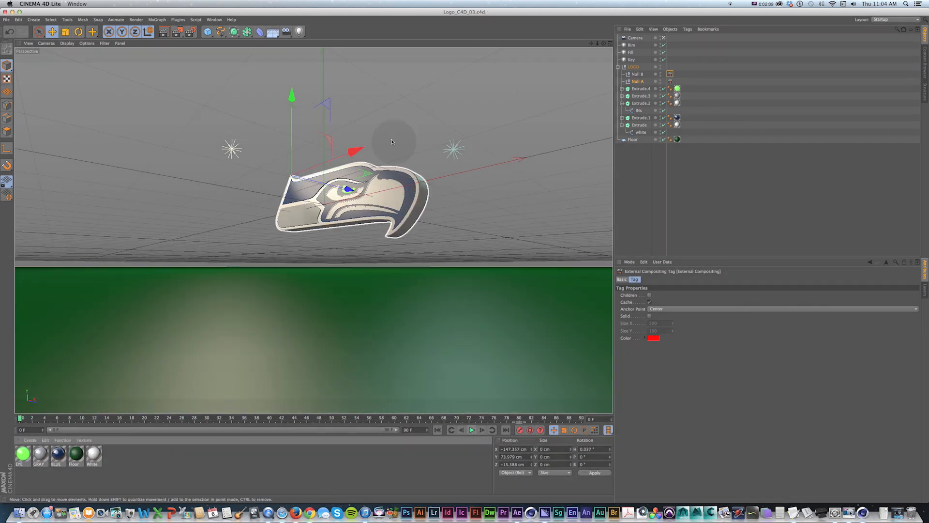
pyautogui.press('super')
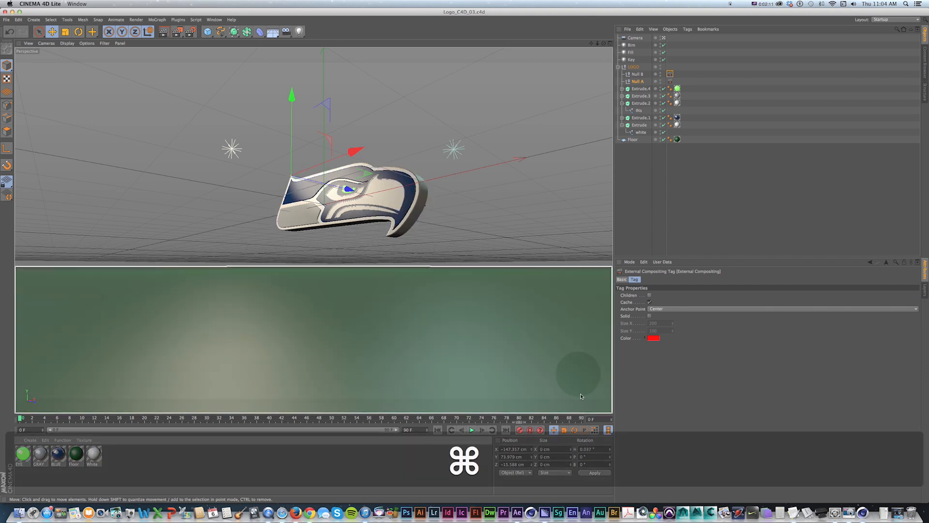
# Check the motion between frames 0 and 37, enable Multi-Pass with a Depth pass in the render settings, and save the project.
pyautogui.moveTo(51, 421); pyautogui.dragTo(251, 421)
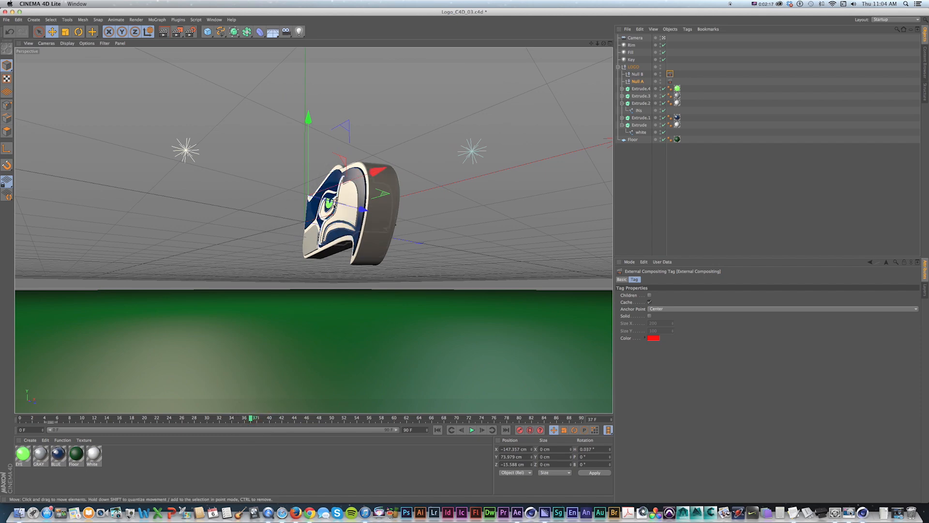
pyautogui.moveTo(250, 418); pyautogui.dragTo(19, 419)
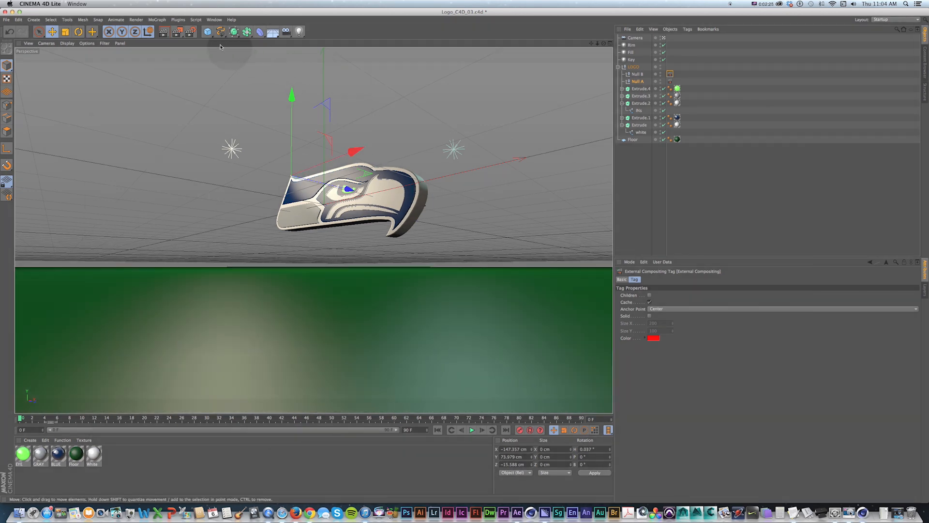
pyautogui.click(192, 32)
pyautogui.moveTo(434, 127); pyautogui.dragTo(373, 119)
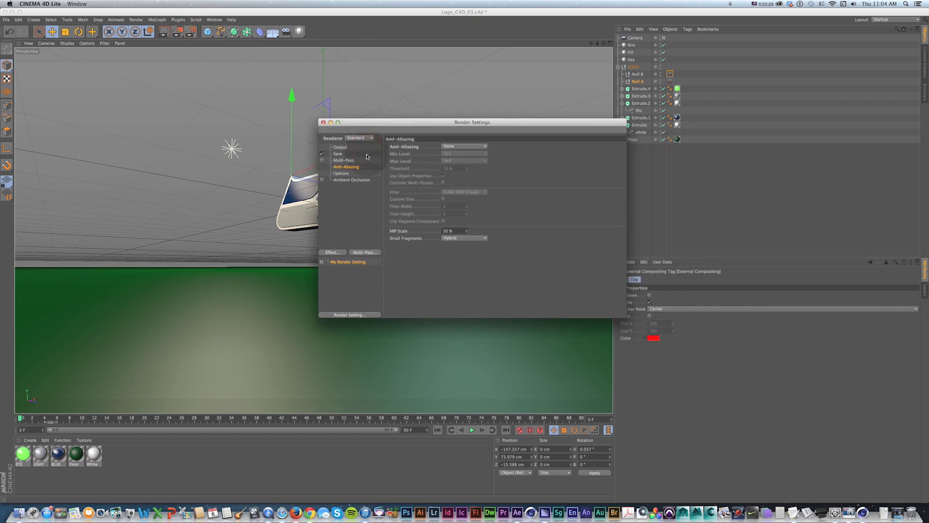
pyautogui.click(341, 160)
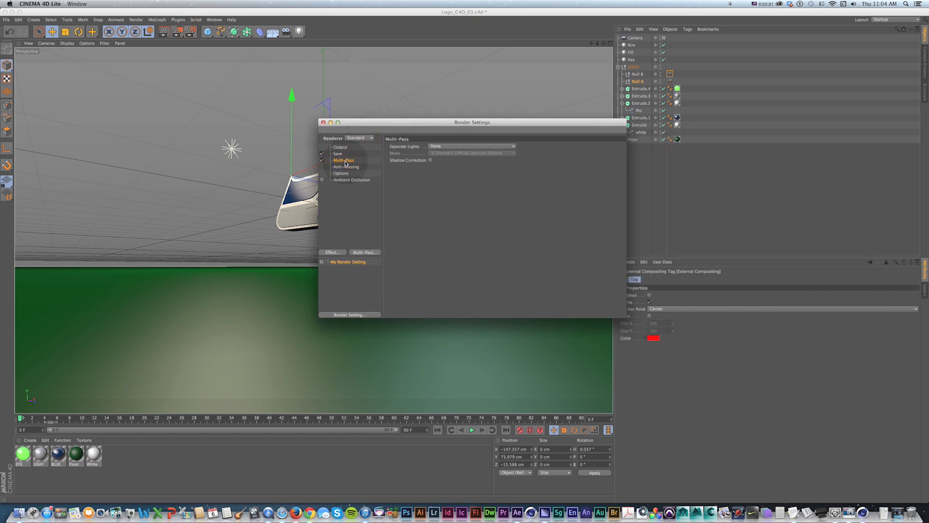
pyautogui.rightClick(341, 160)
pyautogui.click(353, 417)
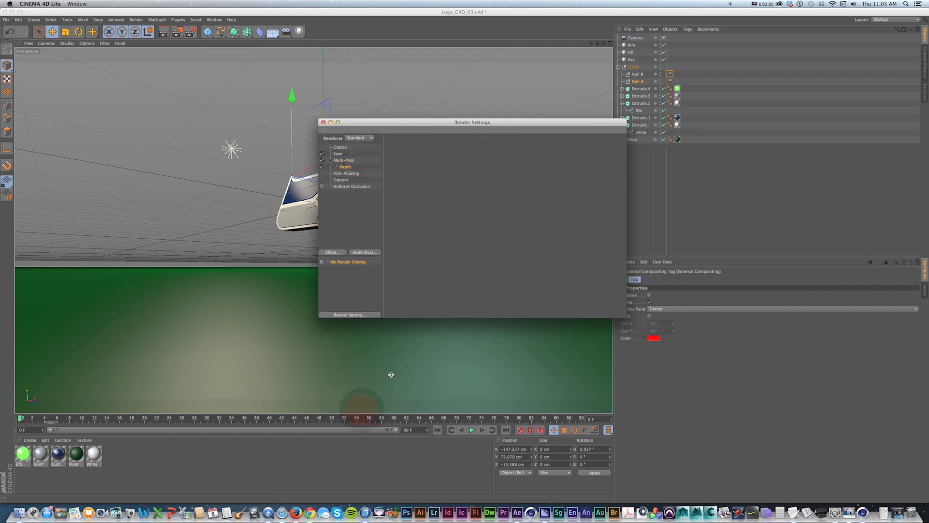
pyautogui.moveTo(393, 127); pyautogui.dragTo(390, 149)
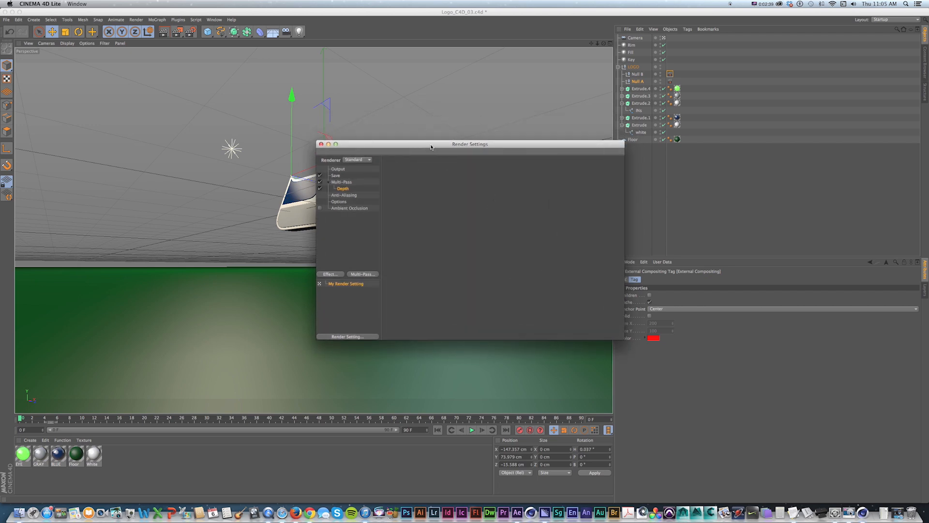
pyautogui.click(287, 157)
pyautogui.click(321, 143)
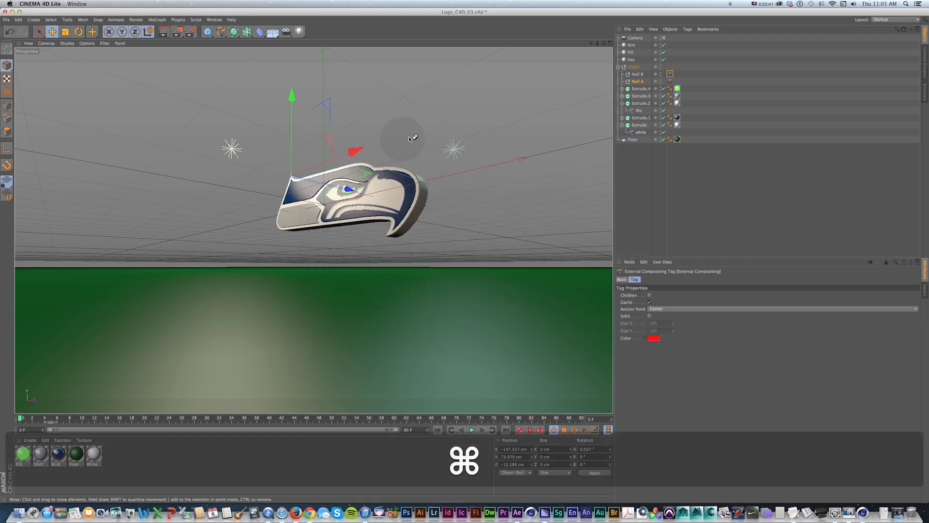
pyautogui.press('super+s')
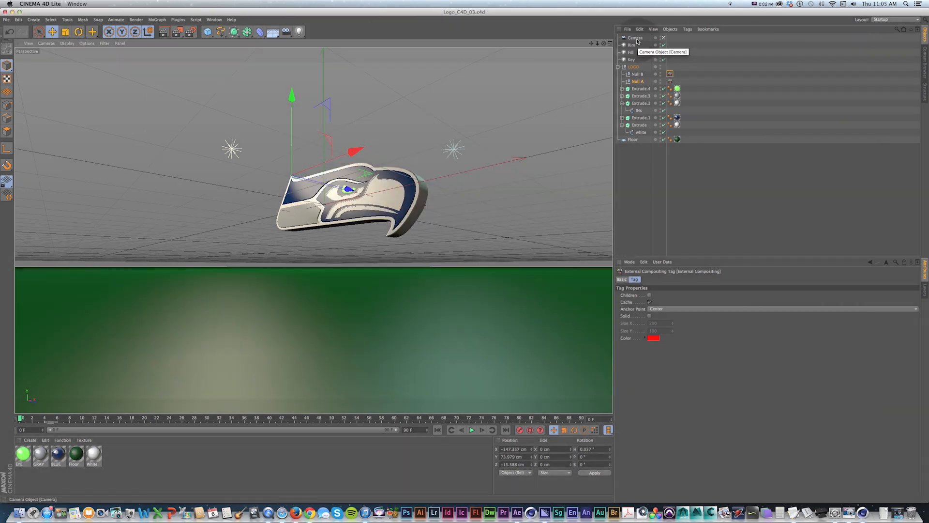
# Try camera focus distances of 1490 cm and 877 cm in the four-view layout, and make Null A the camera's focus object.
pyautogui.click(635, 38)
pyautogui.click(614, 42)
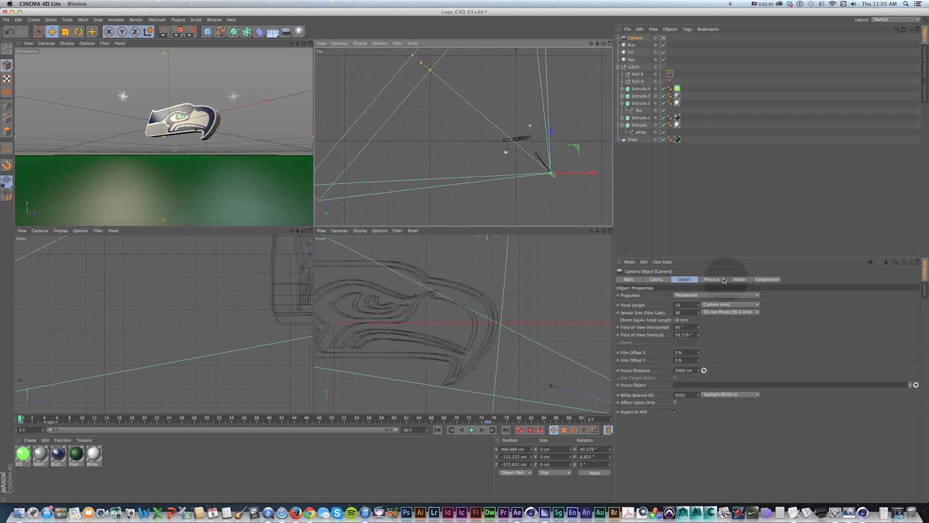
pyautogui.moveTo(697, 367); pyautogui.dragTo(700, 385)
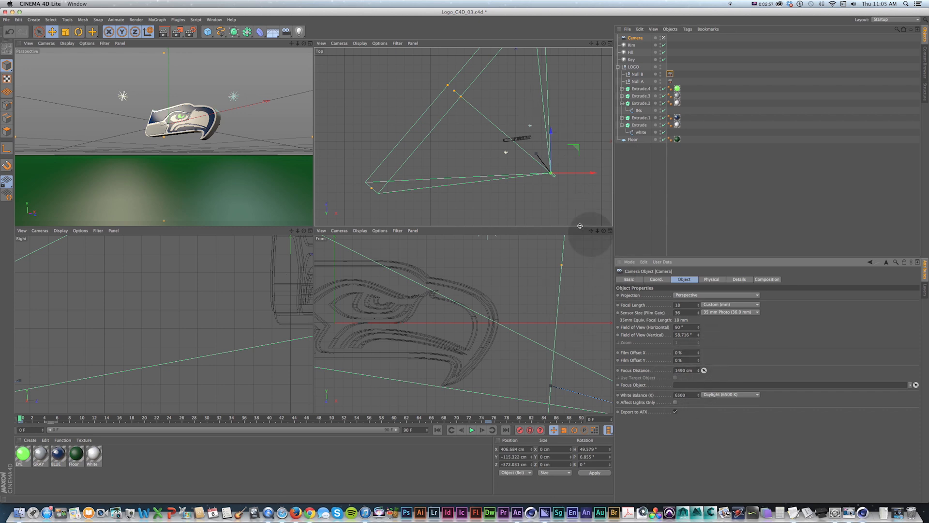
pyautogui.moveTo(699, 370)
pyautogui.mouseDown()
pyautogui.moveTo(695, 91)
pyautogui.moveTo(681, 373)
pyautogui.mouseUp()
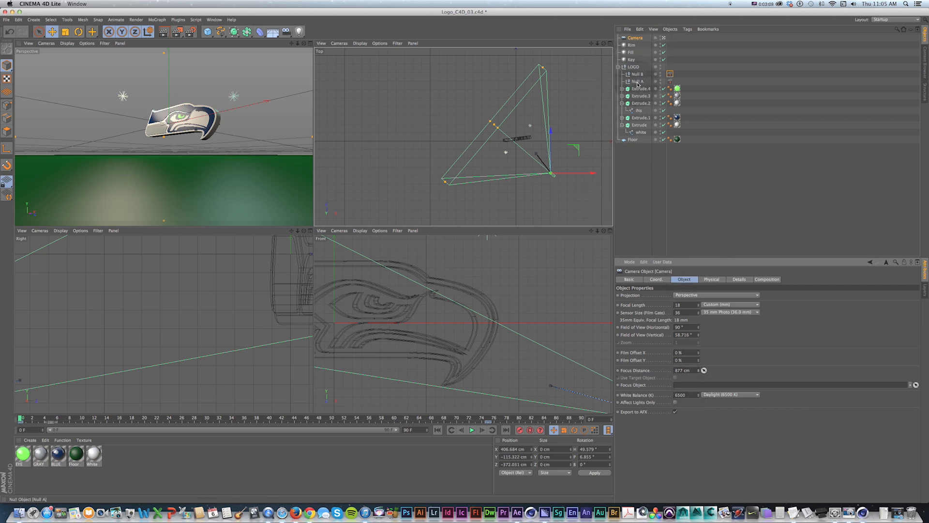
pyautogui.moveTo(636, 85); pyautogui.dragTo(688, 387)
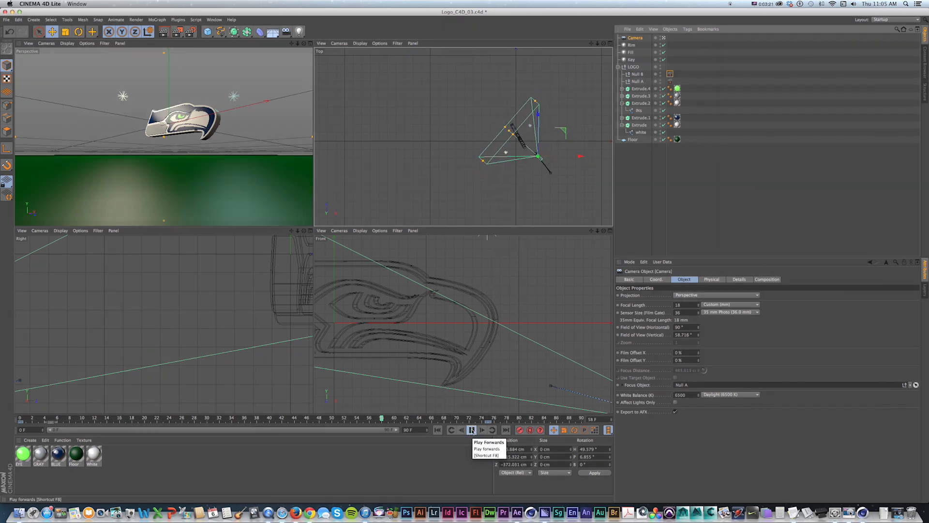
# Preview the camera move with its focus tracking, restore the full perspective view, and save the project with the playhead at frame 0.
pyautogui.click(472, 430)
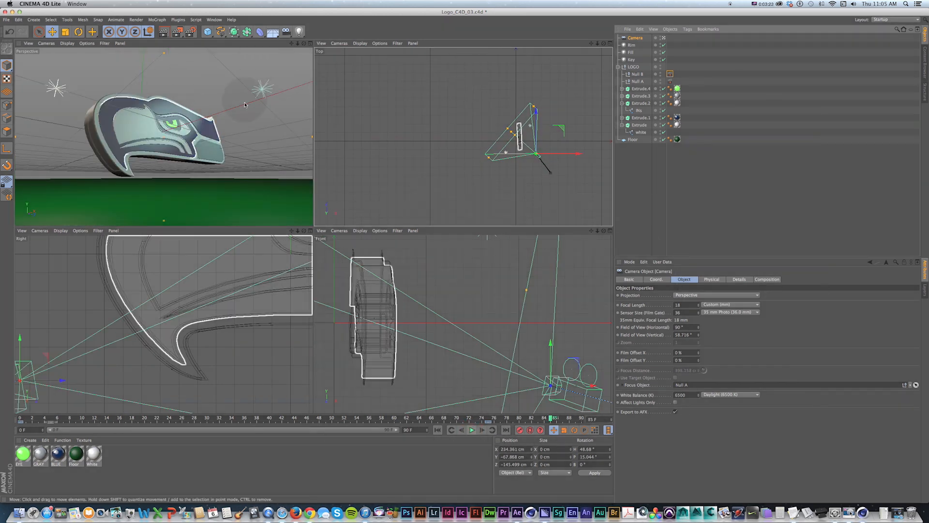
pyautogui.click(310, 44)
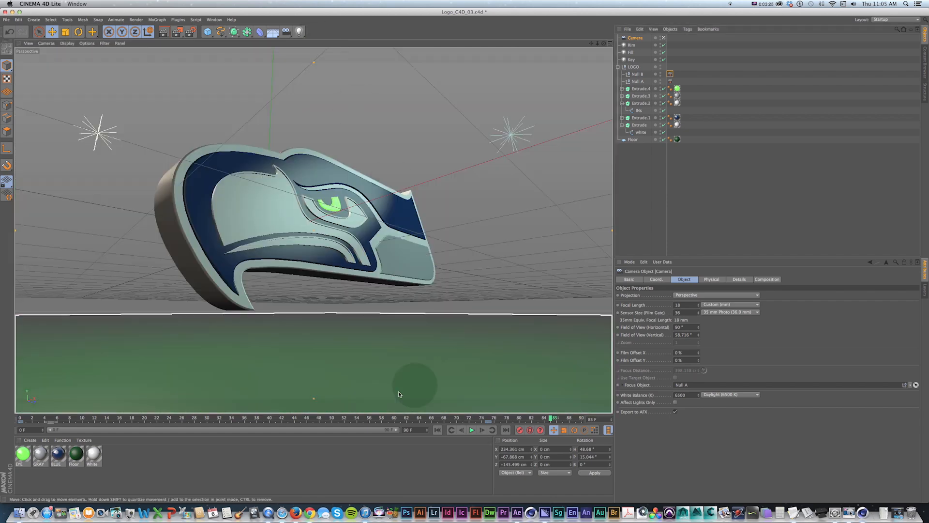
pyautogui.hotkey('shift', 'f')
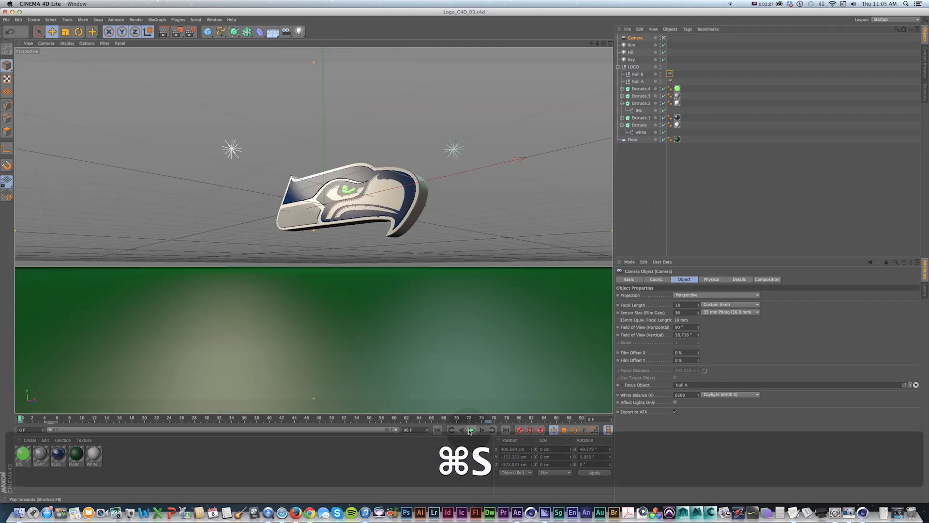
pyautogui.click(470, 430)
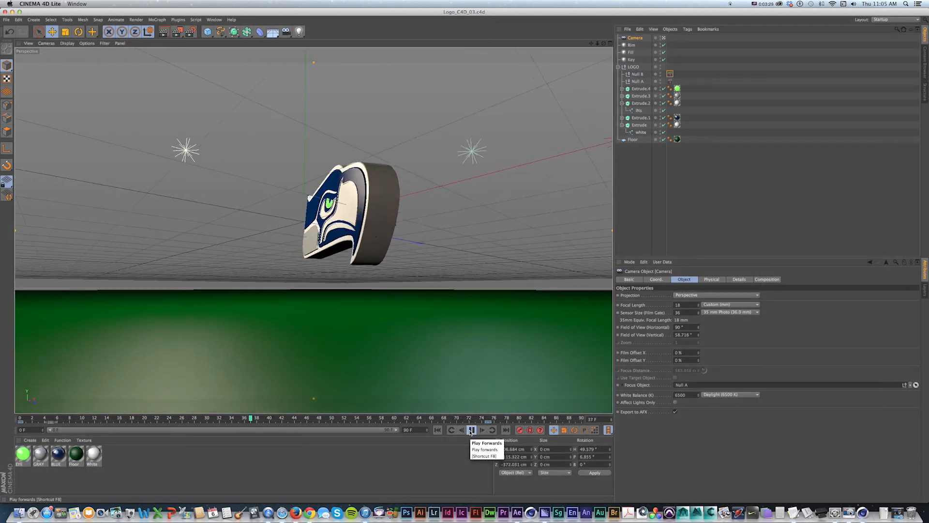
pyautogui.click(470, 430)
pyautogui.hotkey('alt', 'd')
pyautogui.press('super+s')
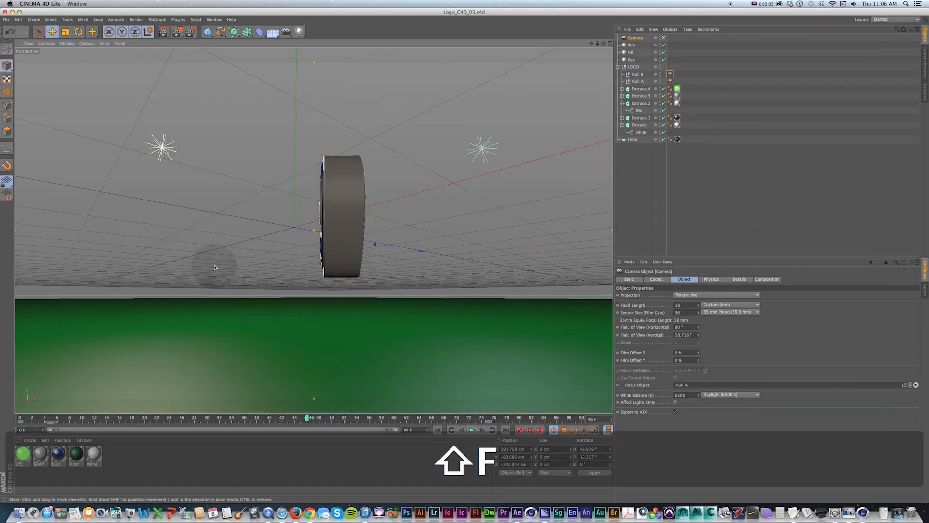
pyautogui.hotkey('shift', 'f')
# Switch to After Effects and set the composition's preview resolution to Quarter.
pyautogui.press('super+Tab')
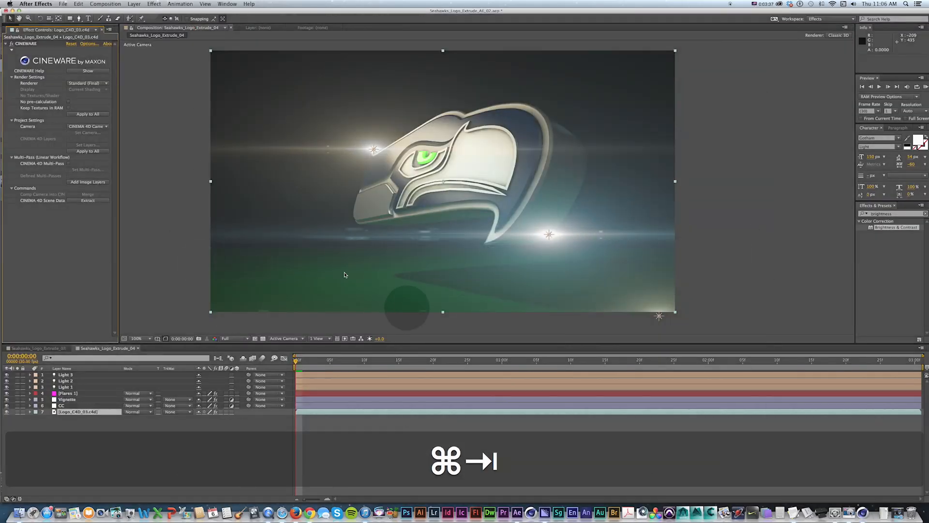
pyautogui.click(236, 338)
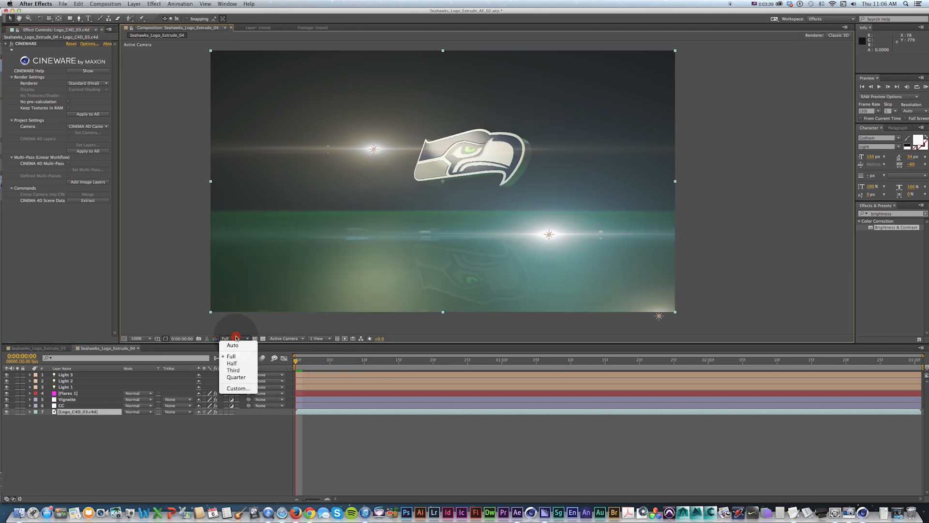
pyautogui.click(236, 377)
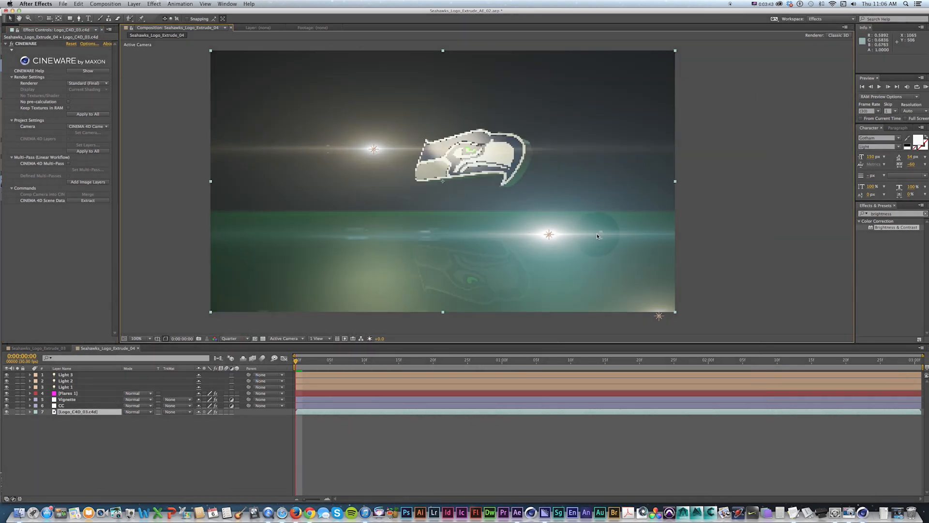
# Hide the Light 1, Light 2, Light 3 and Flares 1 layers and save the project.
pyautogui.press('space')
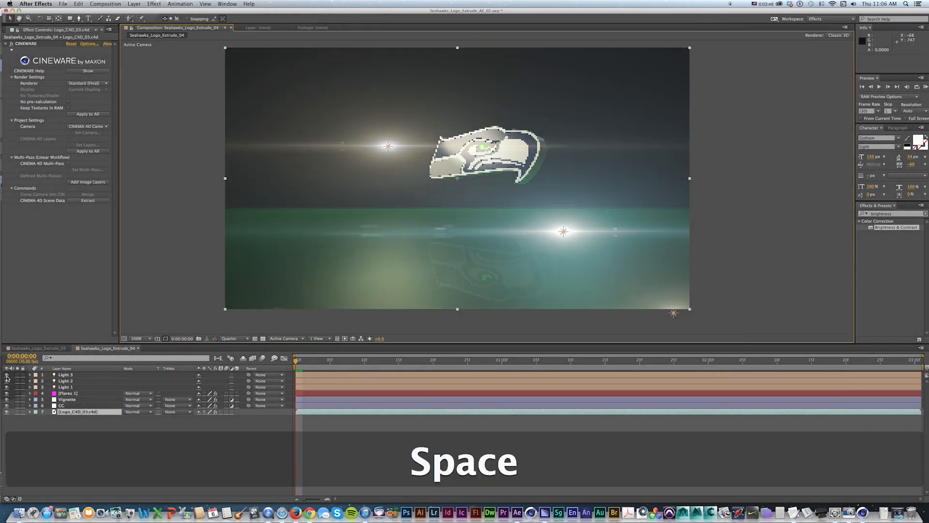
pyautogui.moveTo(7, 377); pyautogui.dragTo(6, 392)
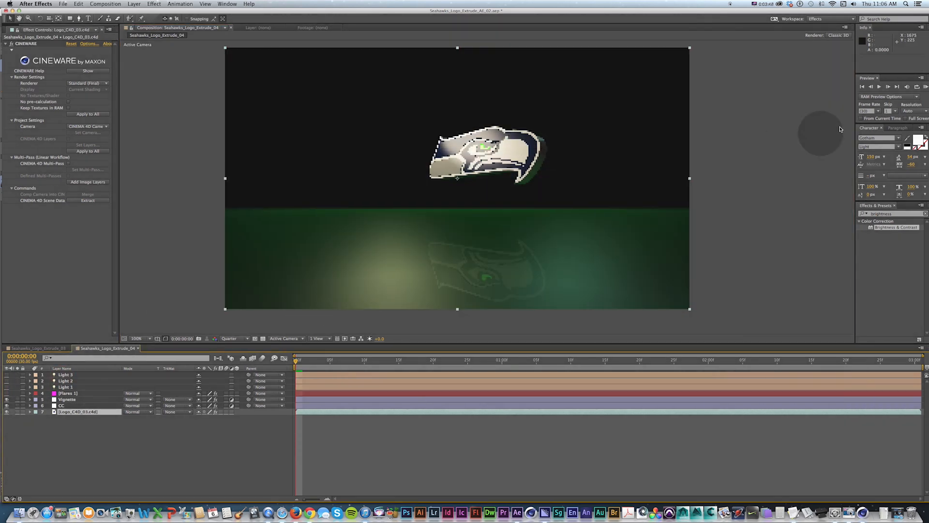
pyautogui.press('super+s')
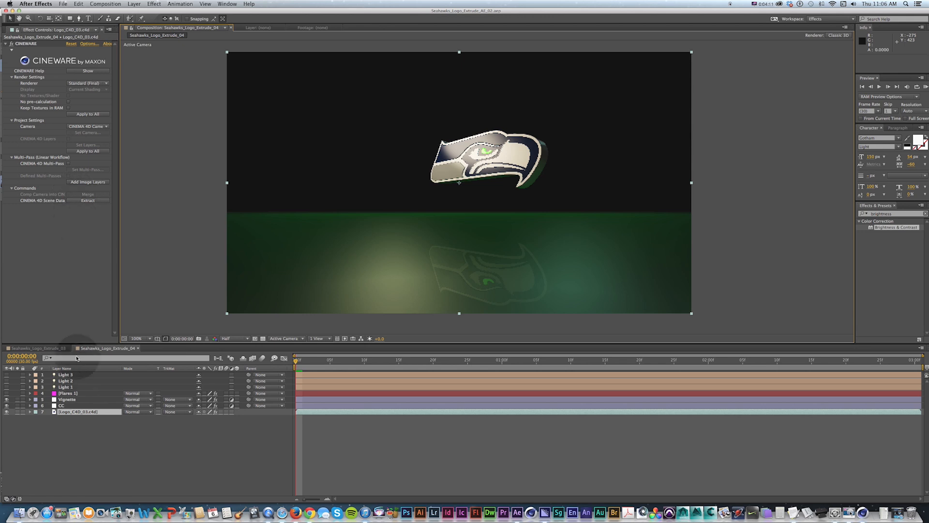
# Extract the CINEMA 4D scene data from the logo layer and delete the imported Key, Fill and Rim lights.
pyautogui.click(80, 200)
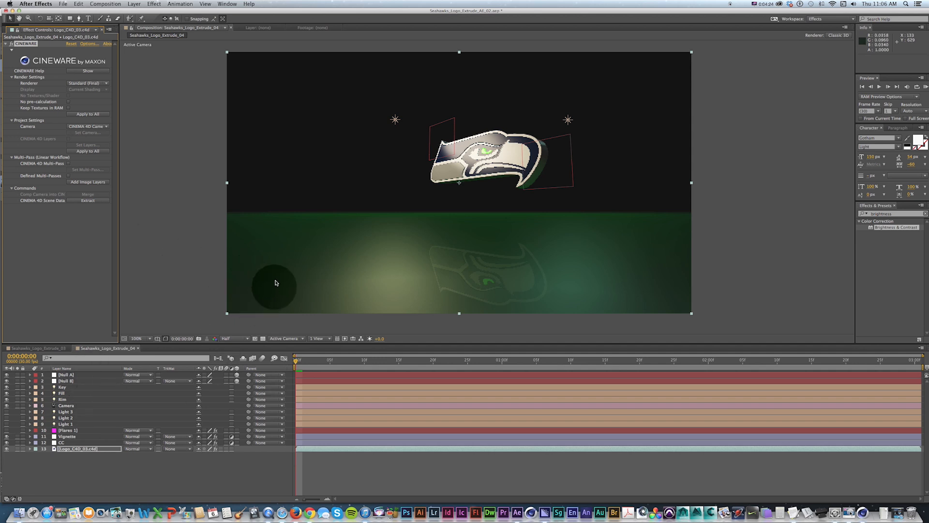
pyautogui.click(63, 387)
pyautogui.keyDown('shift'); pyautogui.click(62, 399); pyautogui.keyUp('shift')
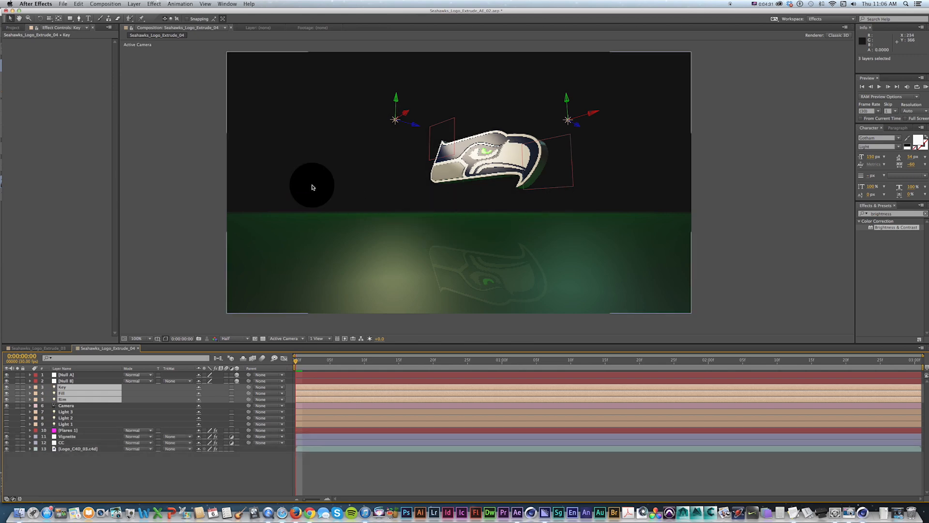
pyautogui.press('Delete')
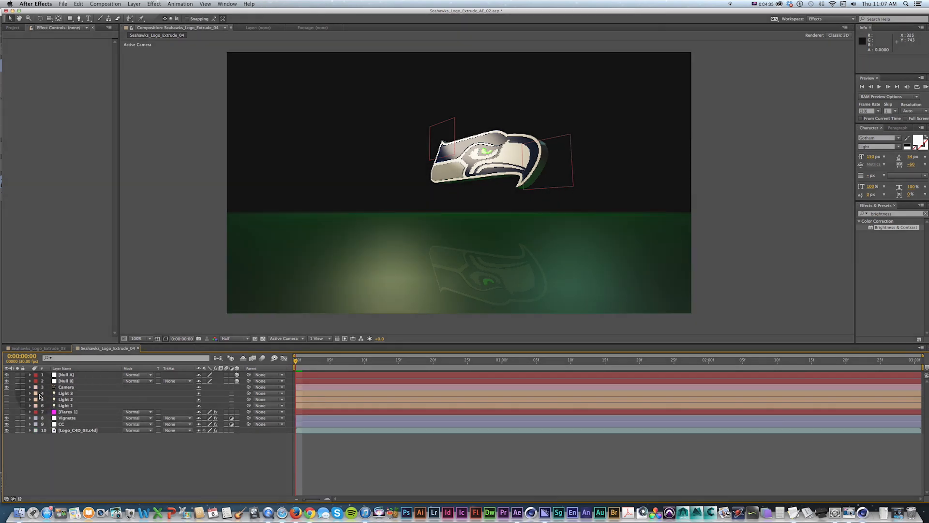
# Scrub the timeline to check how the extracted nulls follow the logo, and inspect Null A's transform keyframes.
pyautogui.press('space')
pyautogui.moveTo(310, 369); pyautogui.dragTo(477, 366)
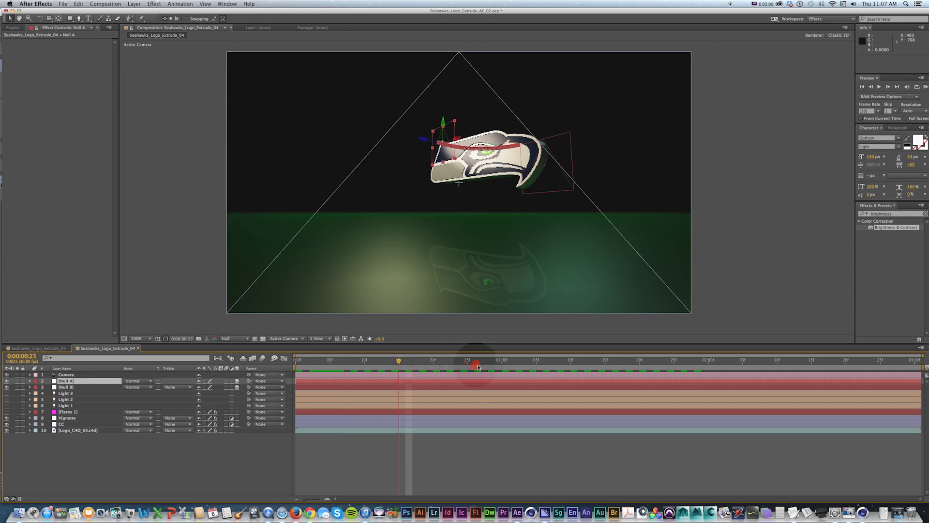
pyautogui.click(30, 380)
pyautogui.click(38, 387)
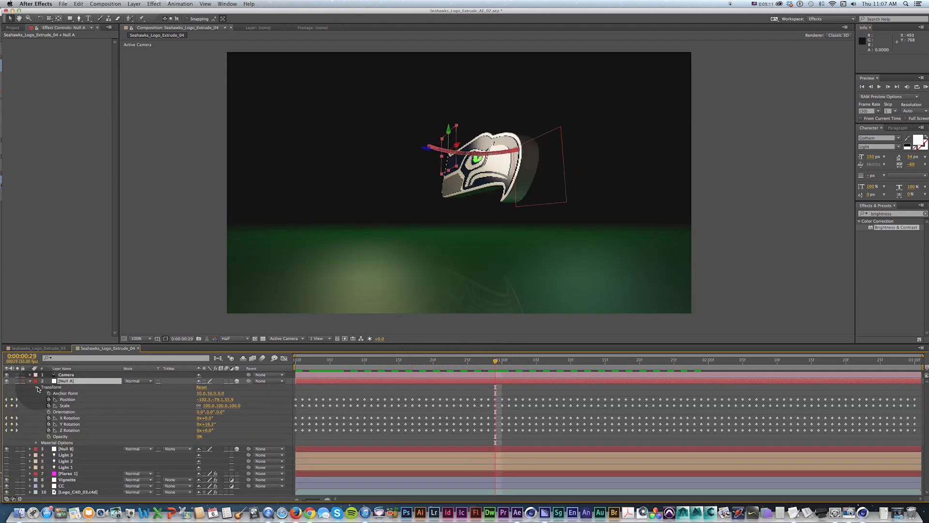
pyautogui.click(30, 381)
pyautogui.click(504, 360)
pyautogui.moveTo(523, 361); pyautogui.dragTo(556, 368)
# Look at the Cinema 4D scene, return to After Effects, check the Camera layer for keyframes, and select Null A.
pyautogui.press('super+Tab')
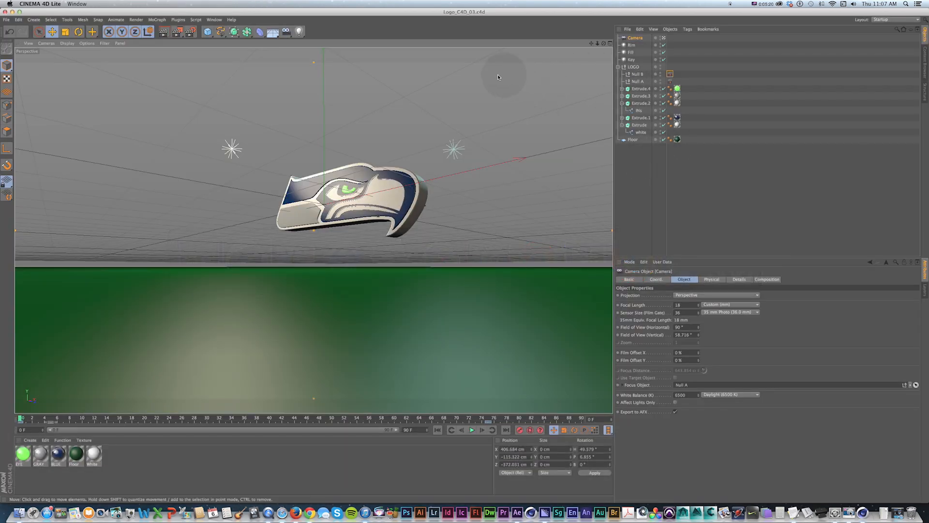
pyautogui.press('super+Tab')
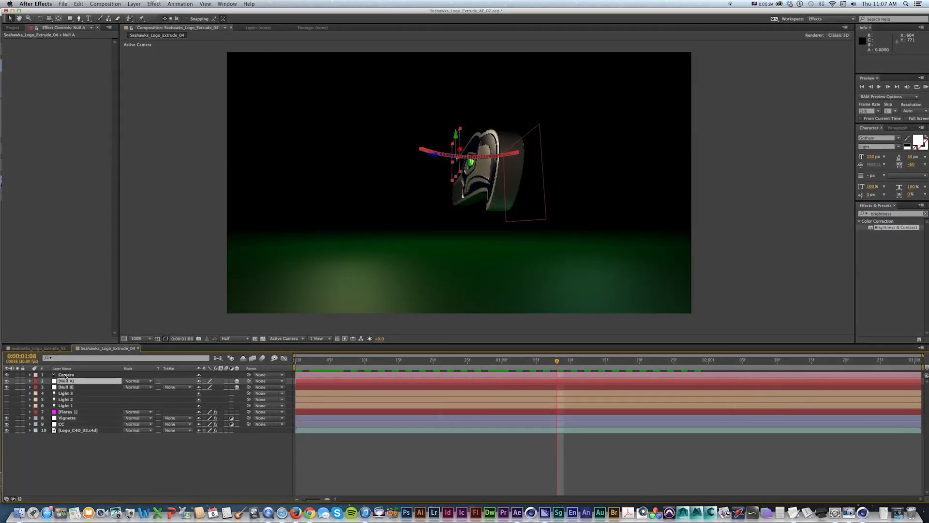
pyautogui.click(66, 375)
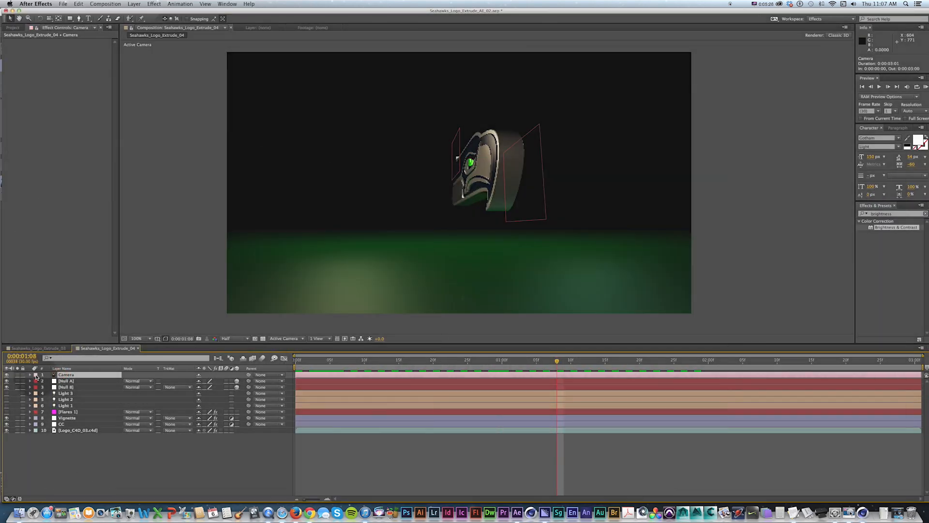
pyautogui.press('u')
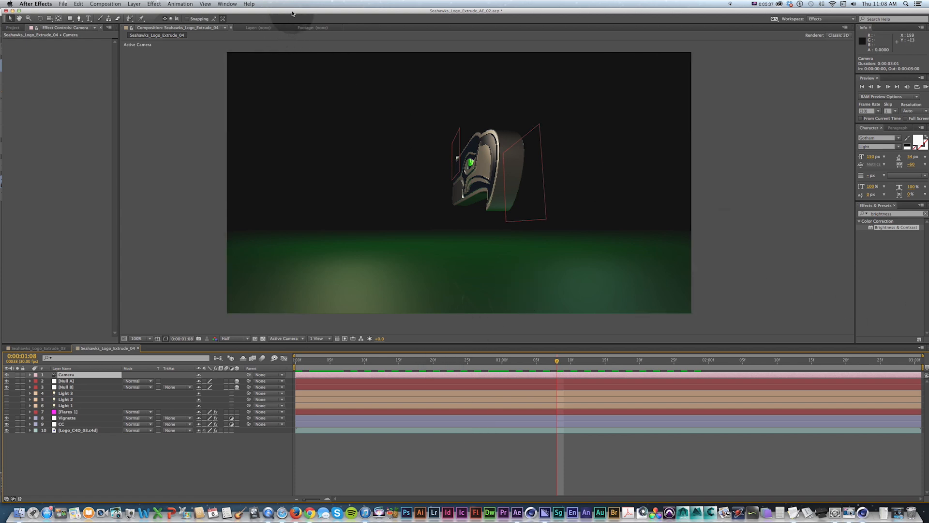
pyautogui.click(71, 381)
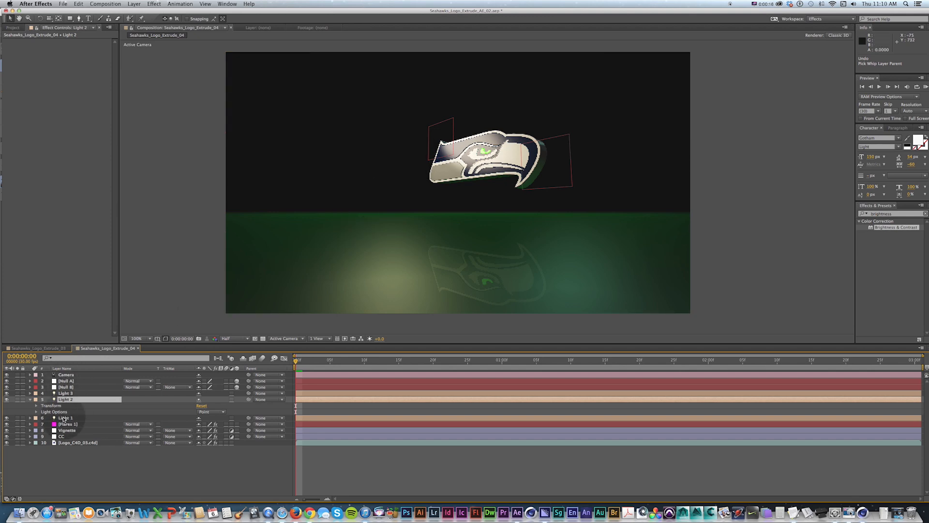
# Rename the Light 1 layer to "front light" and the Light 2 layer to "tail light".
pyautogui.click(64, 418)
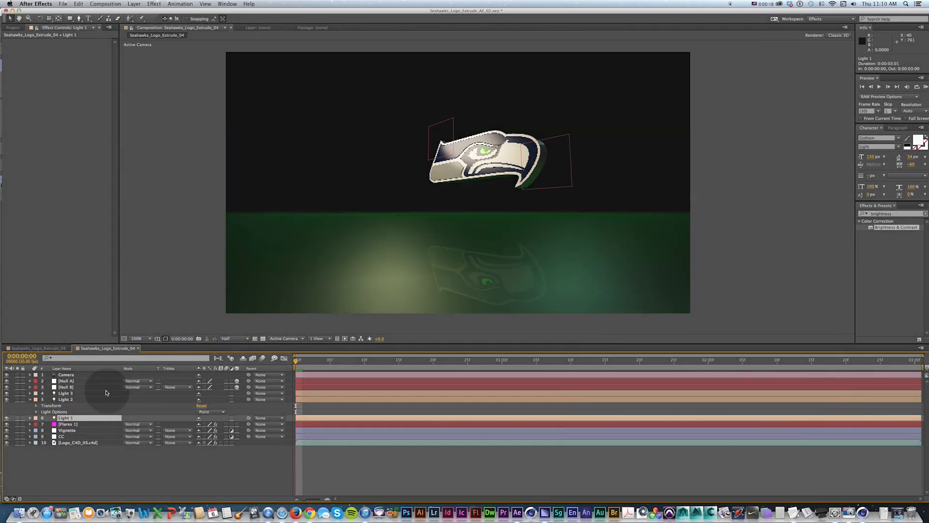
pyautogui.write('front')
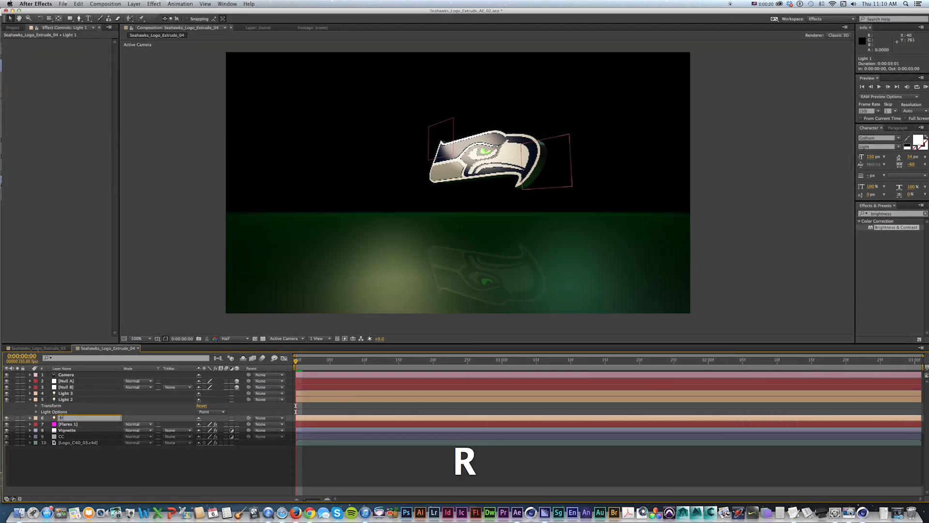
pyautogui.press('Return')
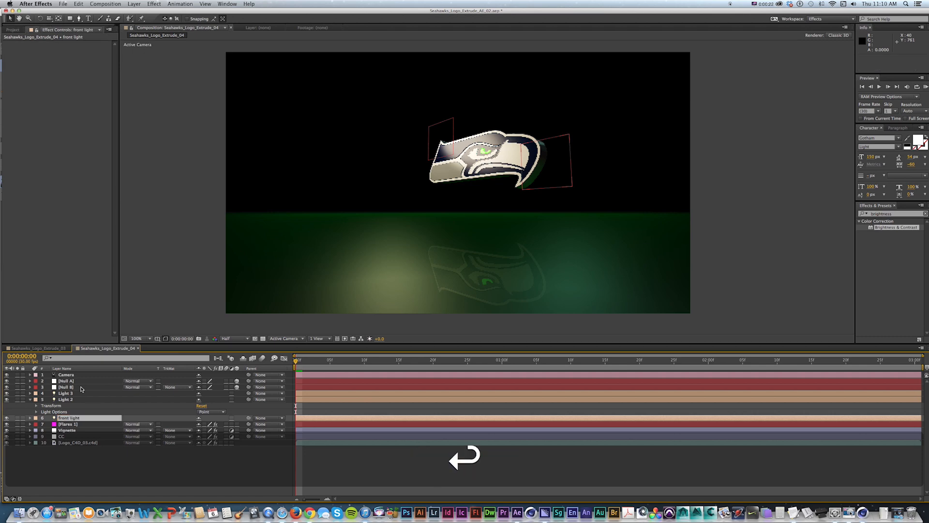
pyautogui.click(66, 399)
pyautogui.press('Return')
pyautogui.write('tail light')
pyautogui.press('Return')
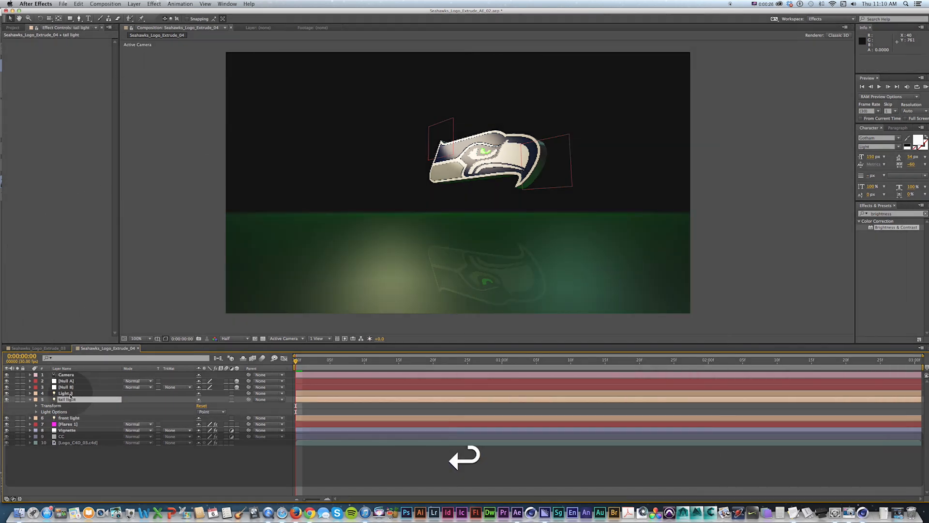
# Rename the Light 3 layer to "front glow".
pyautogui.press('super+Up')
pyautogui.press('Return')
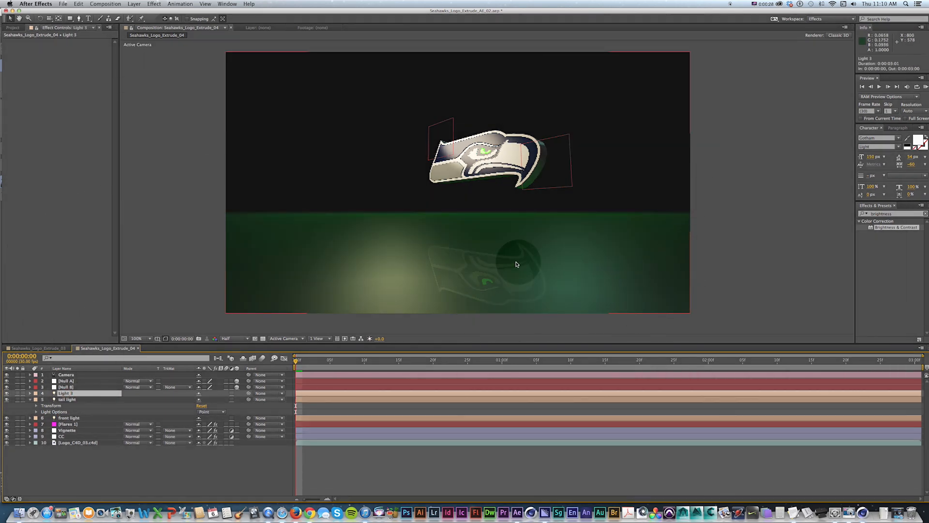
pyautogui.press('Return')
pyautogui.write('front glow')
pyautogui.press('Return')
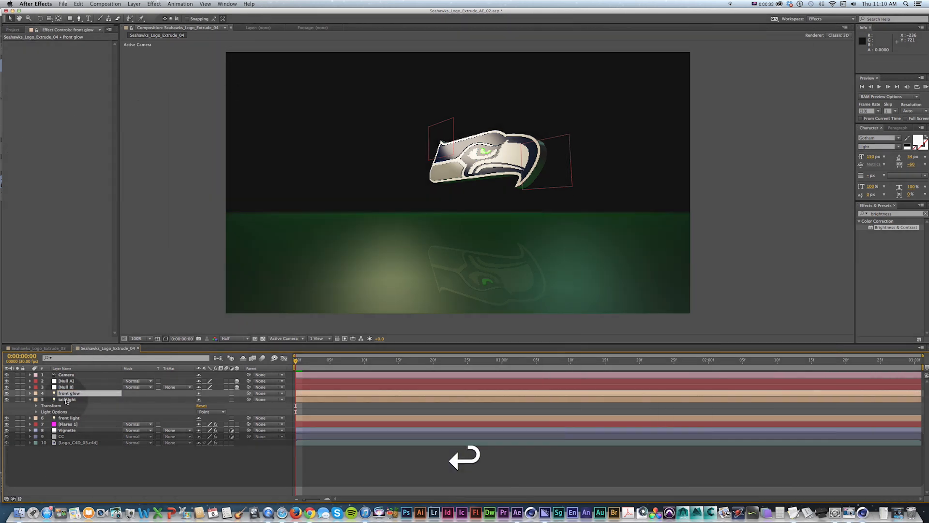
# Parent the front glow light to Null A and RAM-preview the flare's movement with the logo.
pyautogui.click(66, 400)
pyautogui.moveTo(249, 393); pyautogui.dragTo(69, 381)
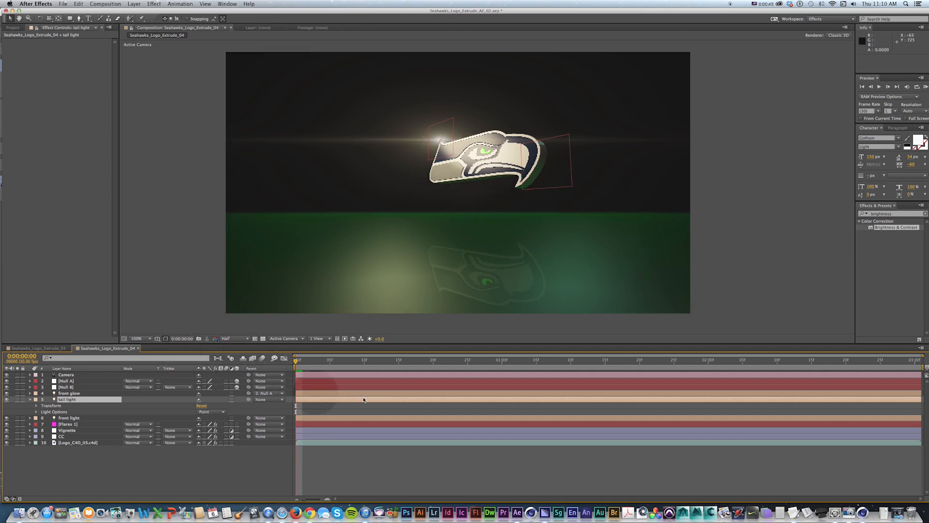
pyautogui.press('KP_0')
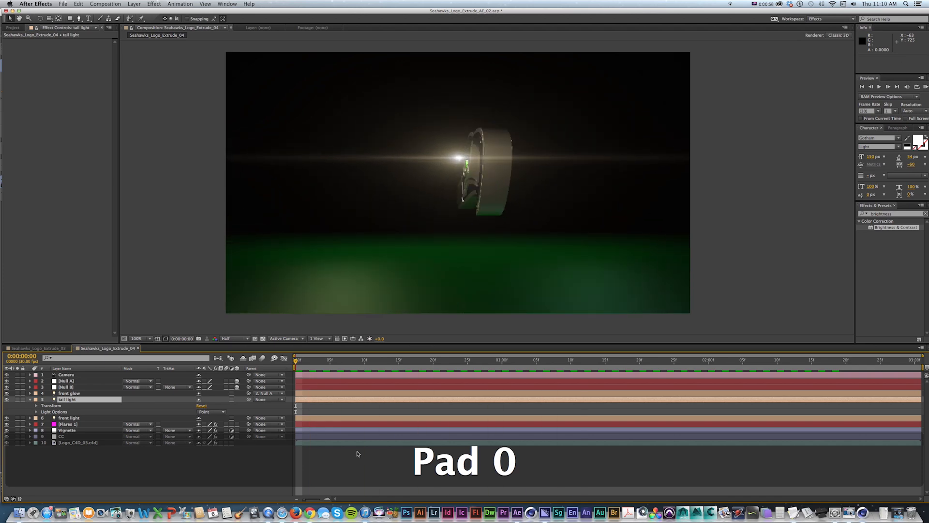
pyautogui.press('space')
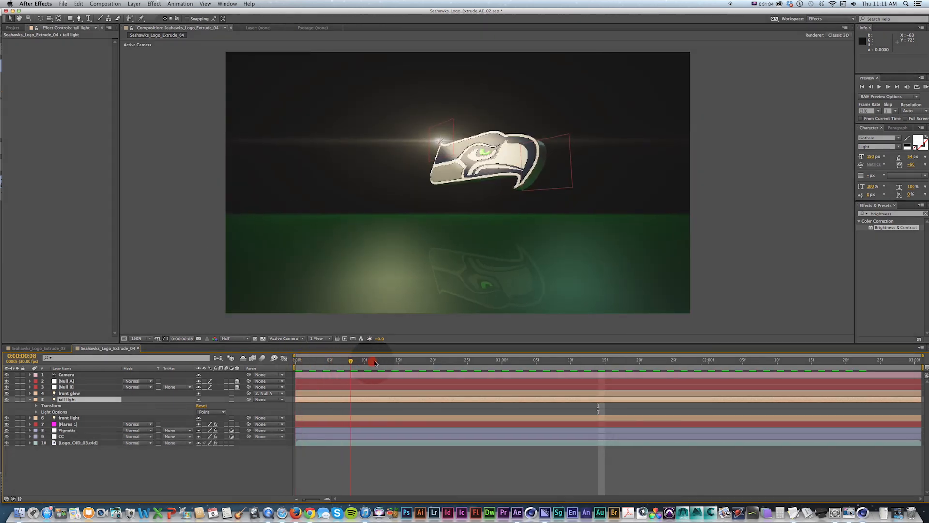
pyautogui.press('KP_0')
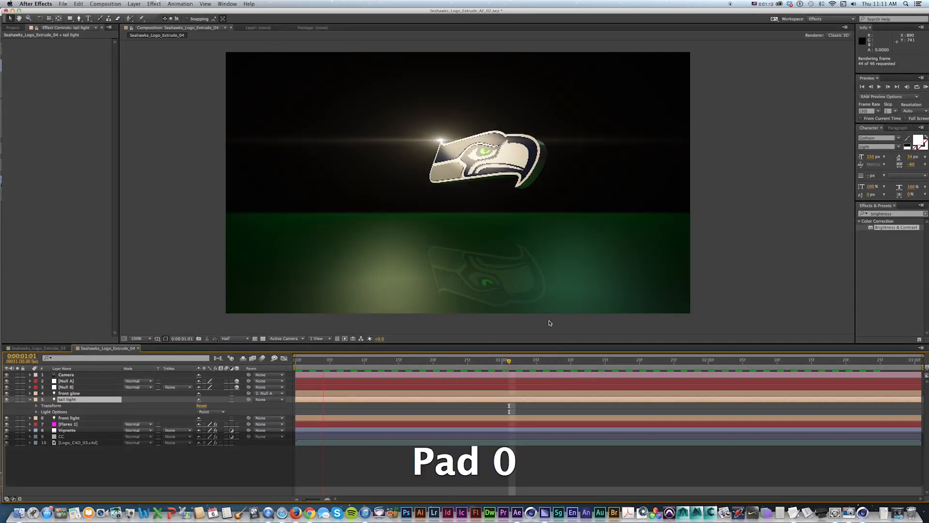
pyautogui.press('space')
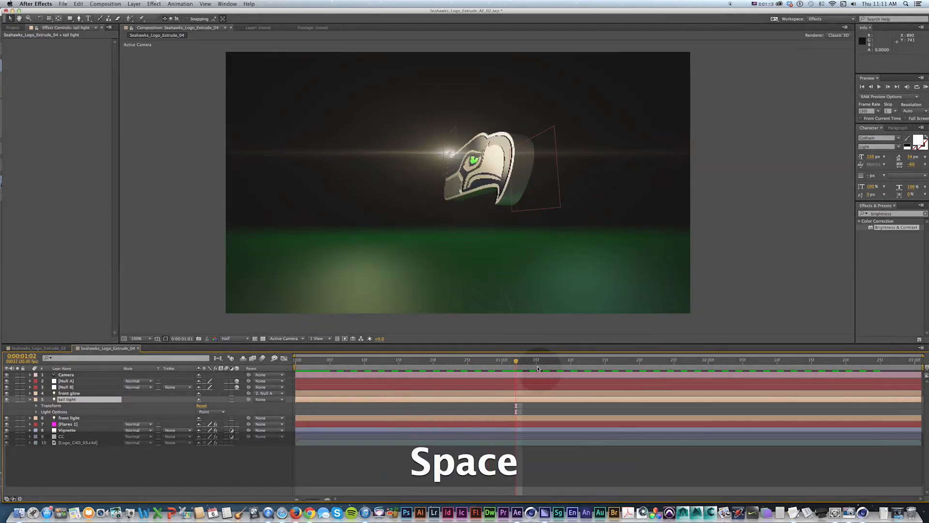
# Scrub through the frames up to about 0:00:01:21 to check the flare where the logo turns edge-on, and return to the first frame.
pyautogui.moveTo(544, 363); pyautogui.dragTo(637, 367)
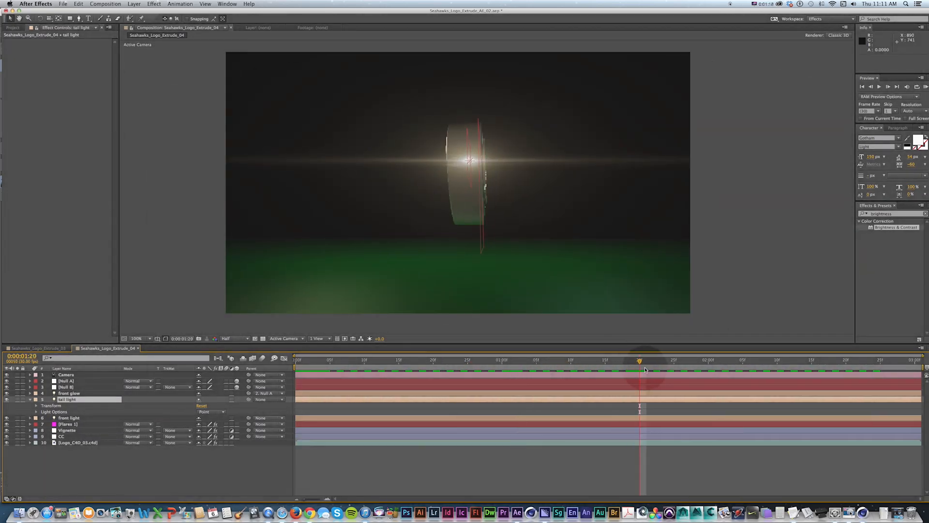
pyautogui.click(673, 361)
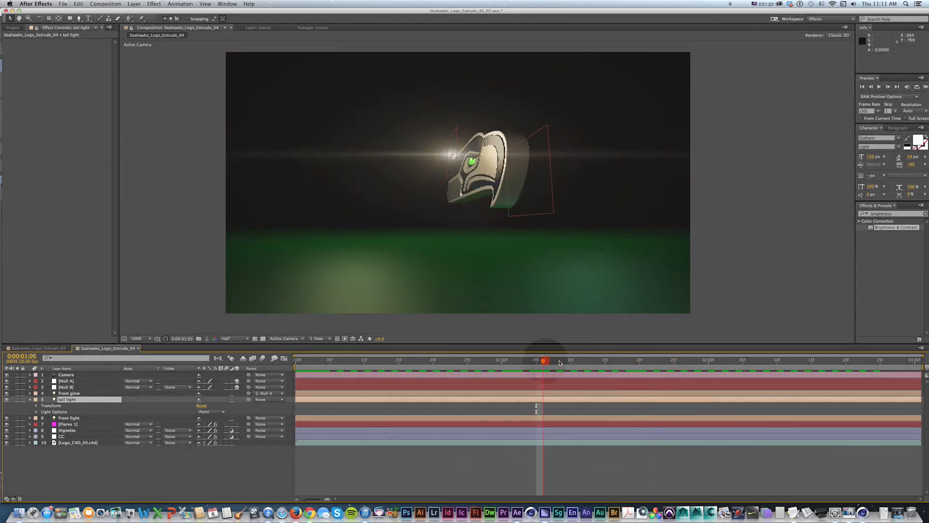
pyautogui.click(646, 360)
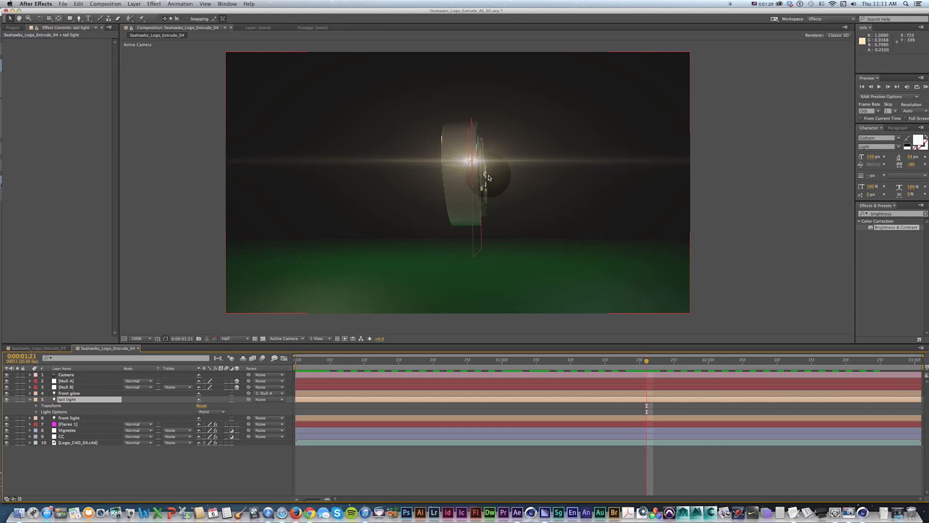
pyautogui.press('Home')
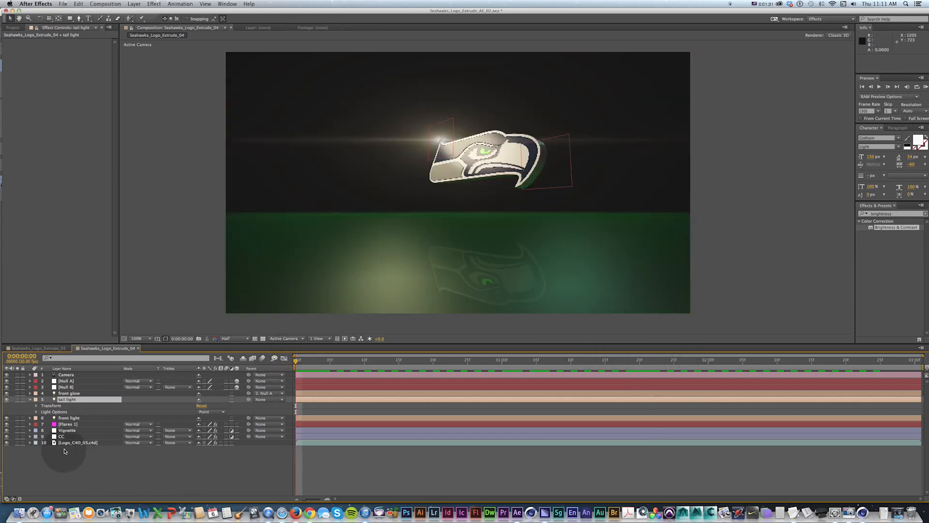
# Enable CINEMA 4D Multi-Pass and Defined Multi-Passes on the Logo_C4D_03.c4d layer and add its image layers.
pyautogui.click(77, 442)
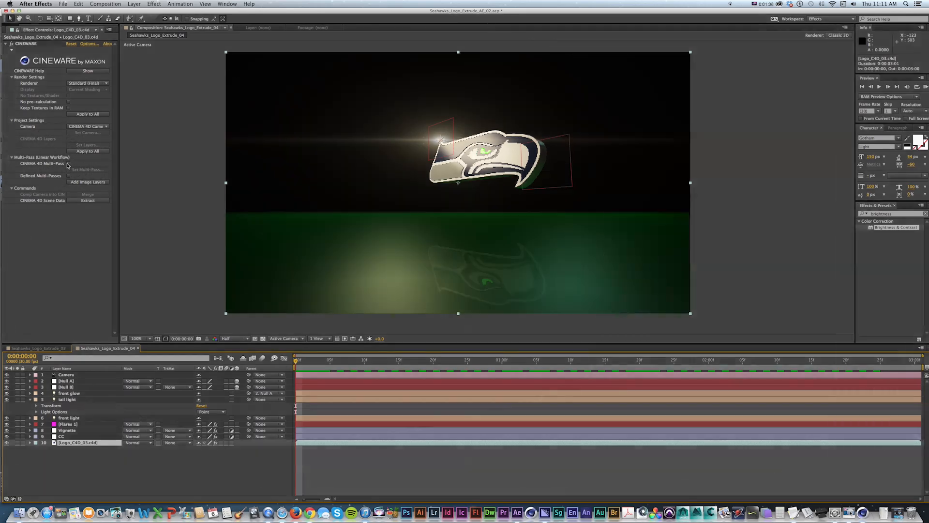
pyautogui.click(68, 164)
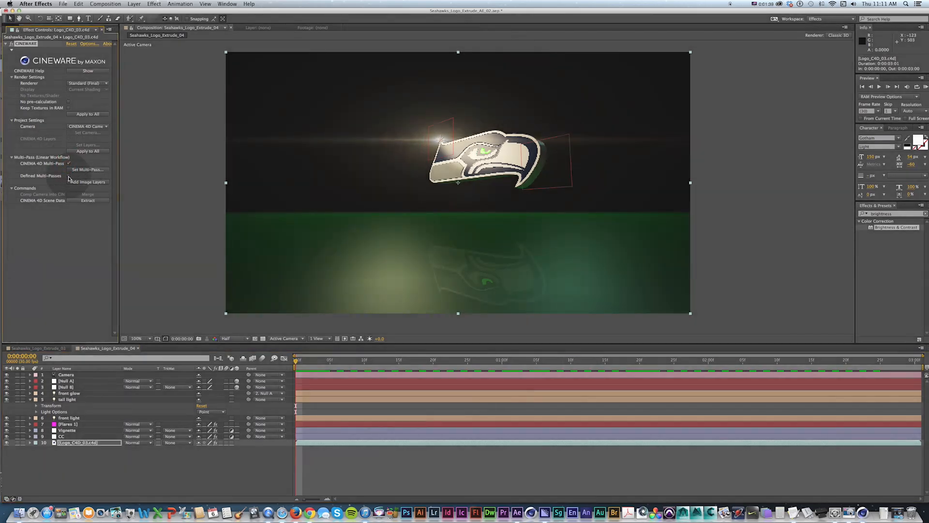
pyautogui.click(69, 177)
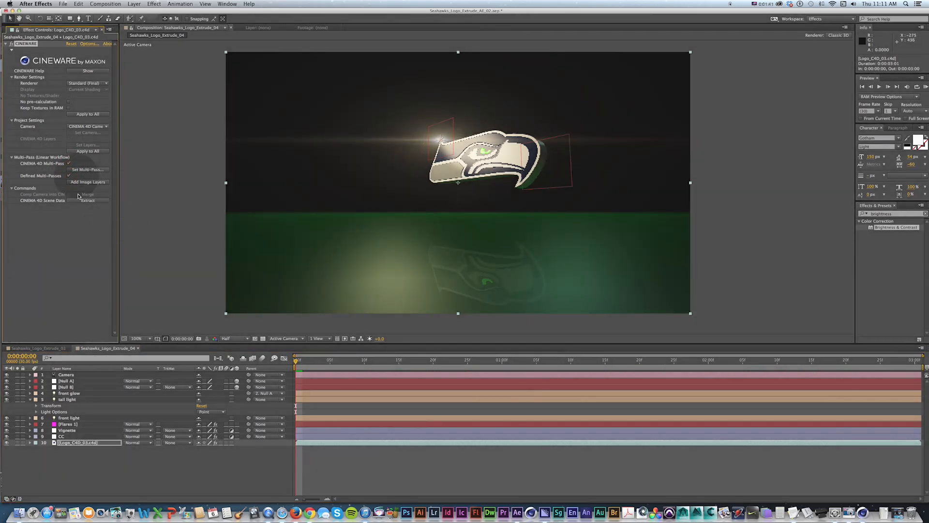
pyautogui.click(86, 182)
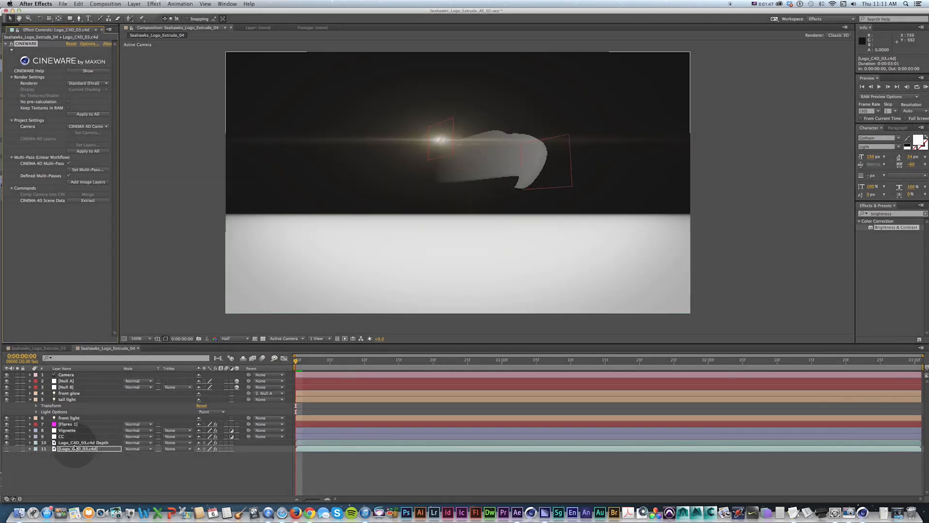
# View the Logo_C4D_03.c4d Depth layer in solo, move it directly above Flares 1, and turn its solo off.
pyautogui.click(77, 442)
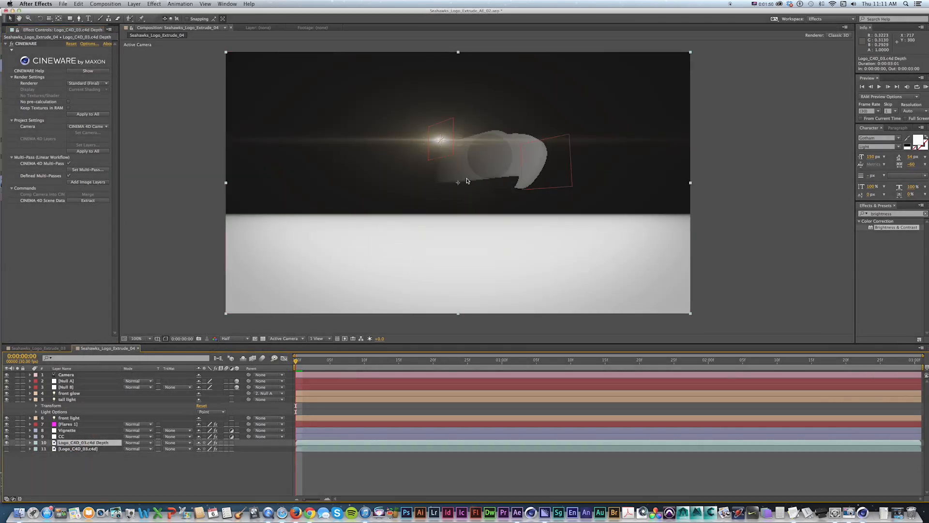
pyautogui.click(17, 442)
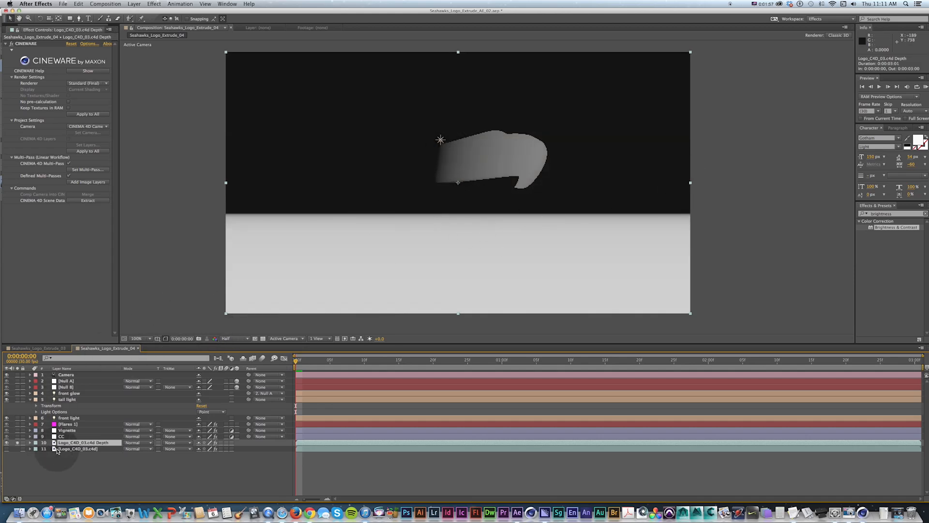
pyautogui.moveTo(64, 439); pyautogui.dragTo(68, 425)
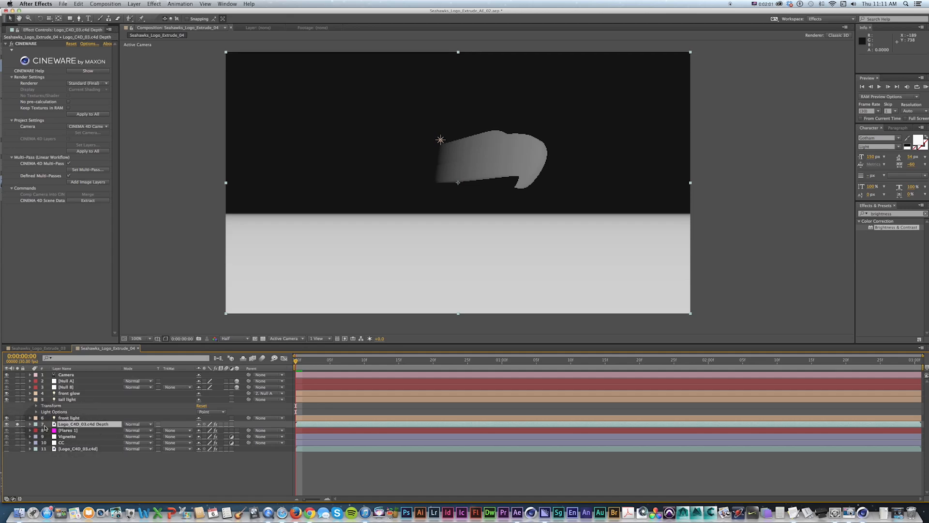
pyautogui.click(17, 424)
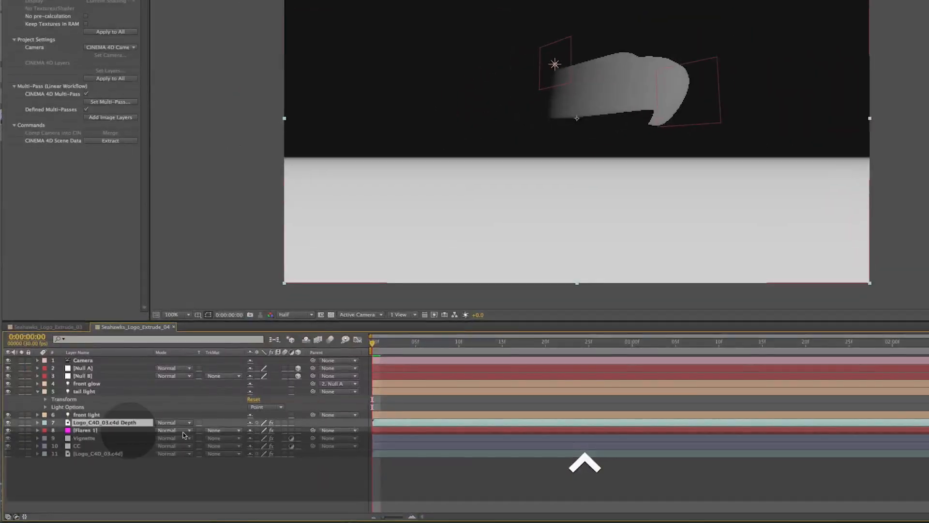
# Set the Flares 1 track matte to Luma Inverted using the depth layer, and preview the composition with the logo layer visible.
pyautogui.click(221, 430)
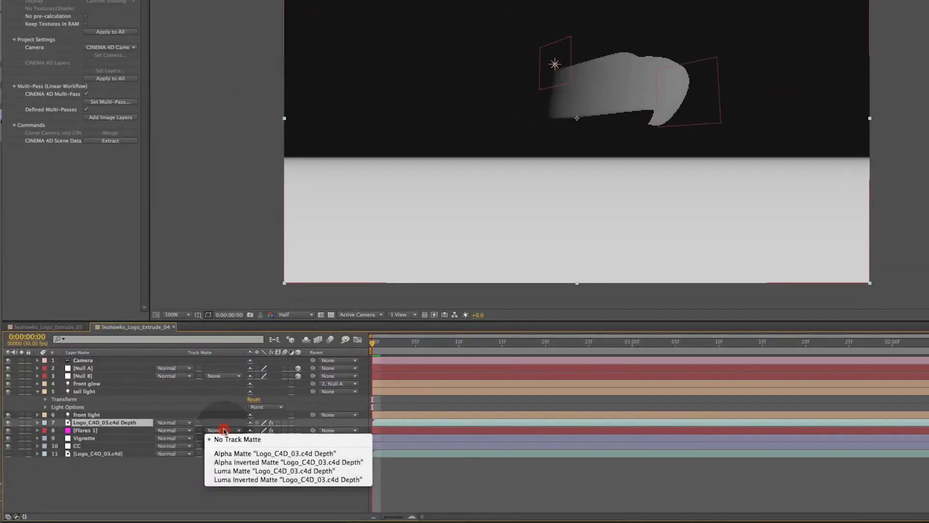
pyautogui.click(253, 479)
pyautogui.press('space')
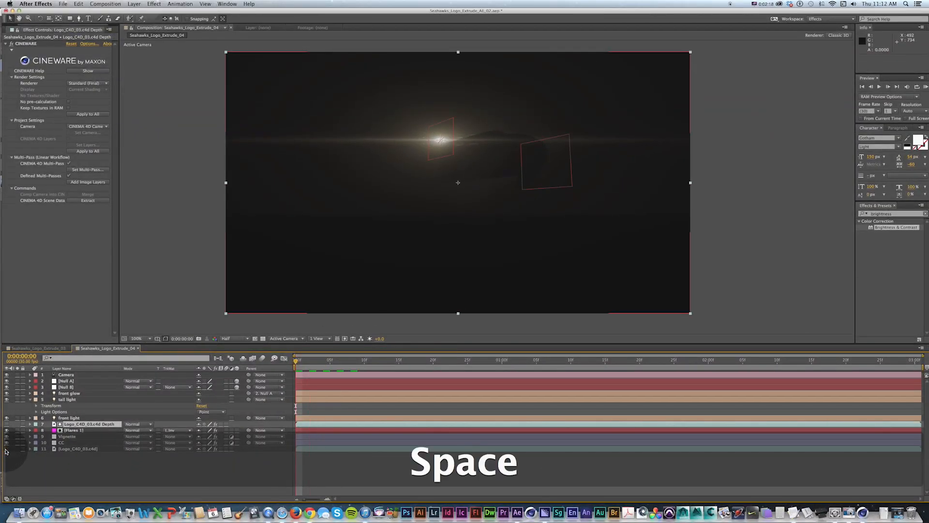
pyautogui.press('KP_0')
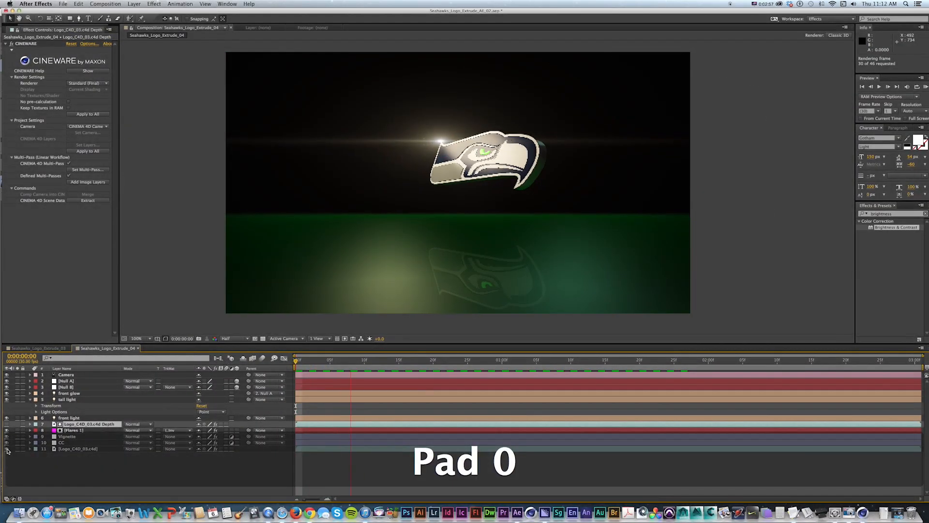
pyautogui.press('space')
# Move the current time to 0:00:01:18 to inspect the matted flare, and hide the layer controls in the viewer.
pyautogui.moveTo(495, 361); pyautogui.dragTo(625, 366)
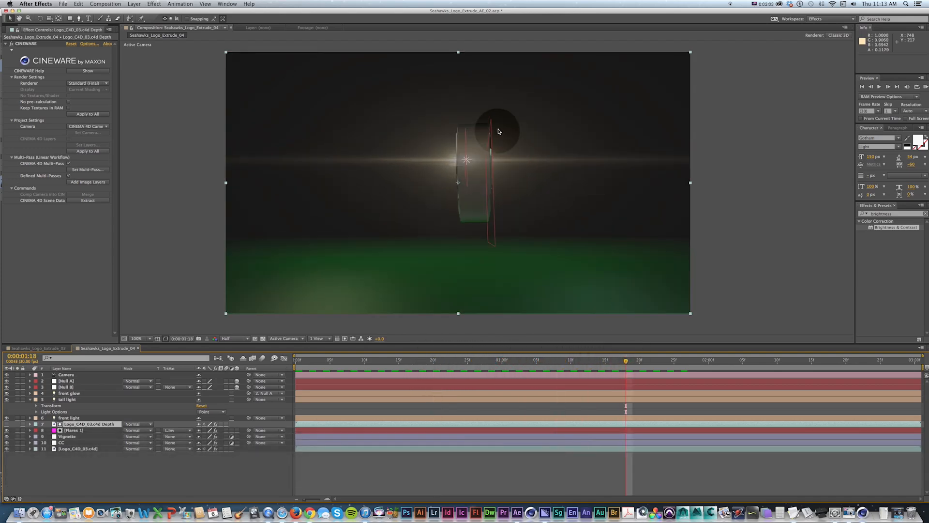
pyautogui.press('shift+super')
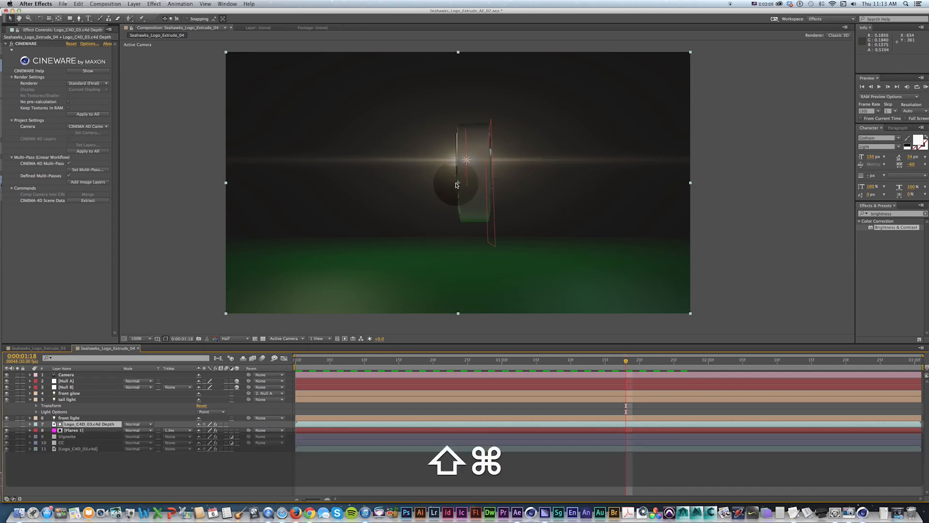
pyautogui.press('shift+super+h')
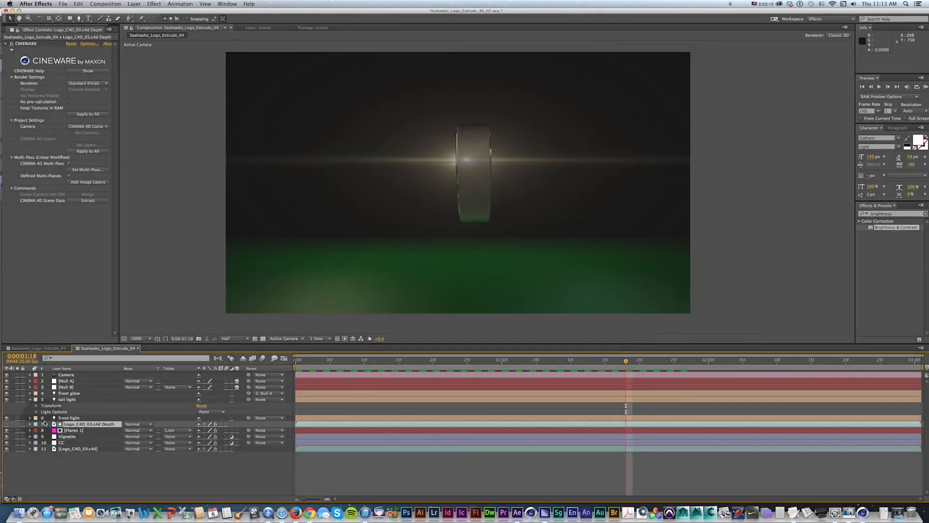
# Show the depth matte in the viewer to compare it with the composite, and apply Brightness & Contrast to the depth layer.
pyautogui.keyDown('alt'); pyautogui.click(7, 424); pyautogui.keyUp('alt')
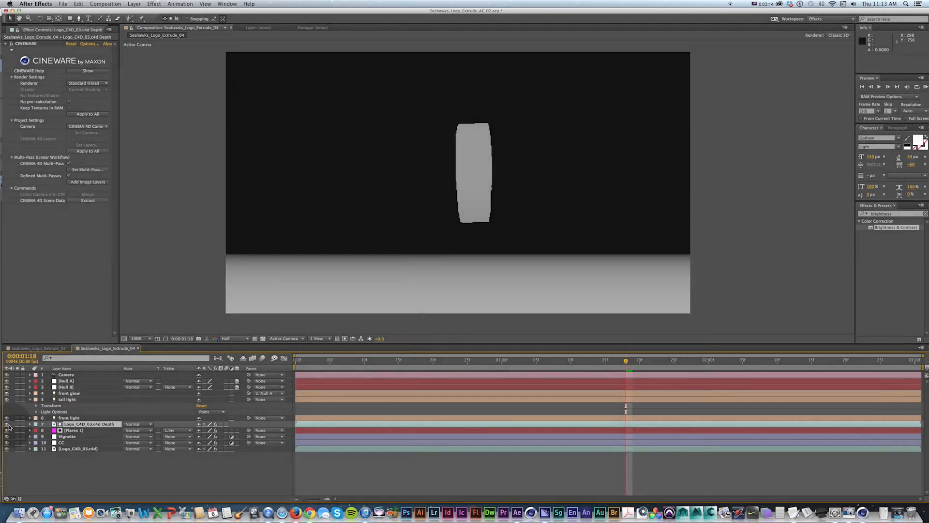
pyautogui.keyDown('alt'); pyautogui.click(6, 425); pyautogui.keyUp('alt')
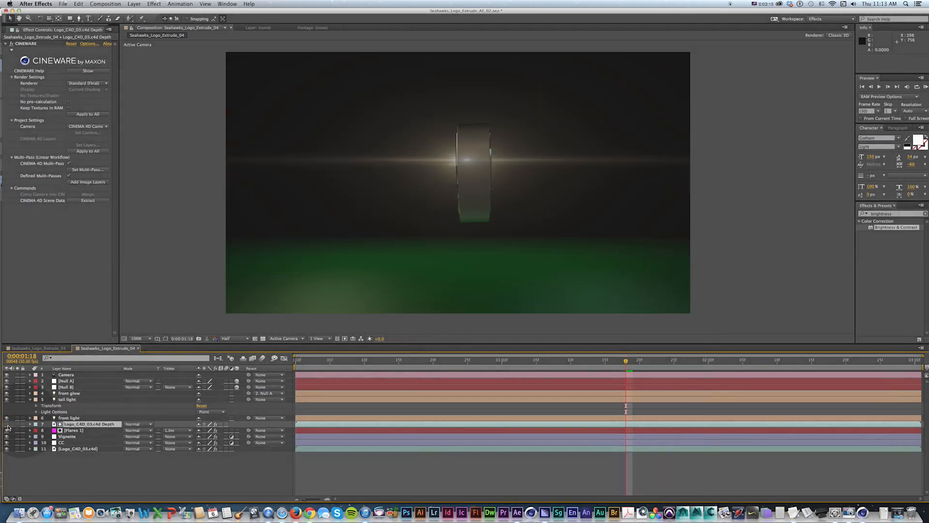
pyautogui.keyDown('alt'); pyautogui.click(7, 425); pyautogui.keyUp('alt')
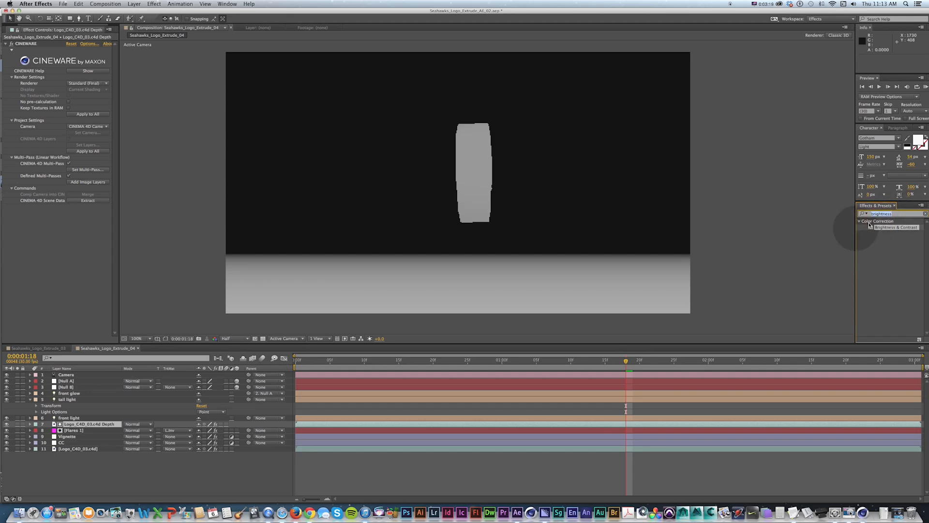
pyautogui.moveTo(873, 229); pyautogui.dragTo(63, 425)
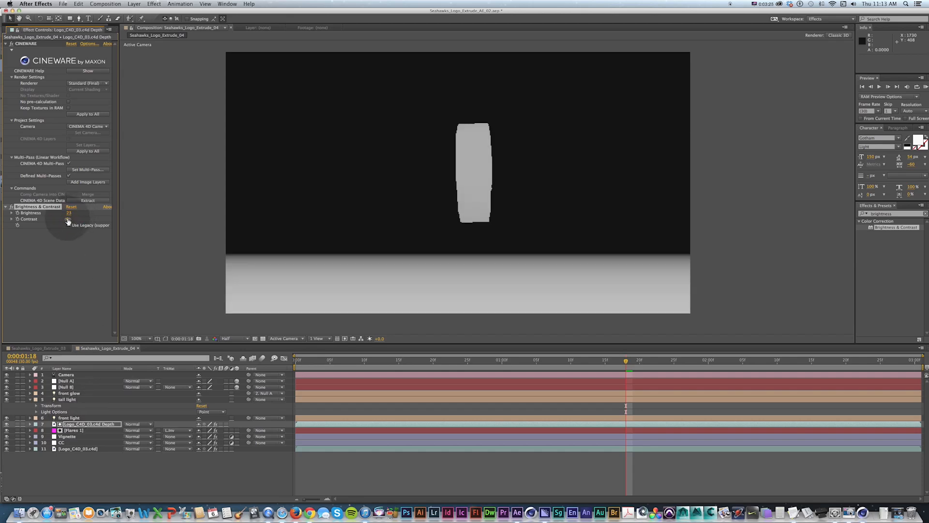
# Hide the depth matte again and set its Brightness to 150 and Contrast to 88.
pyautogui.click(6, 424)
pyautogui.moveTo(68, 213); pyautogui.dragTo(85, 213)
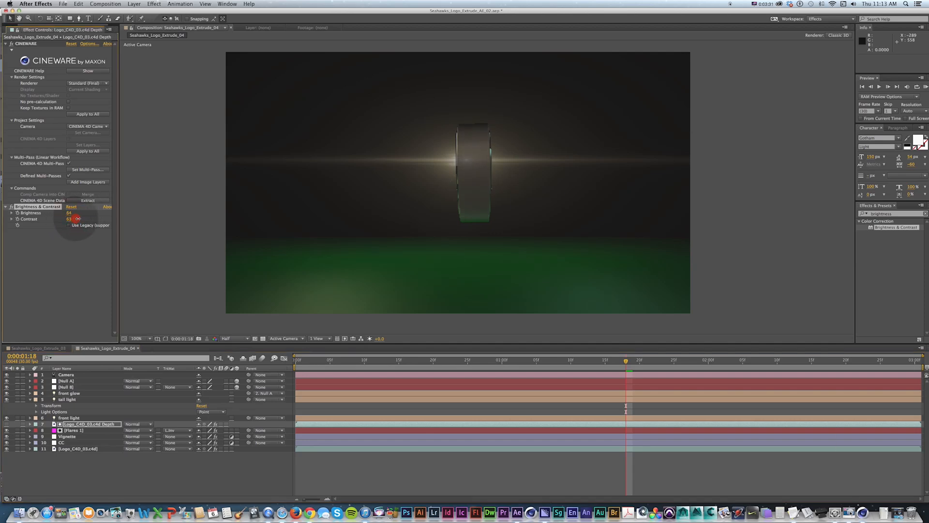
pyautogui.moveTo(126, 219); pyautogui.dragTo(75, 218)
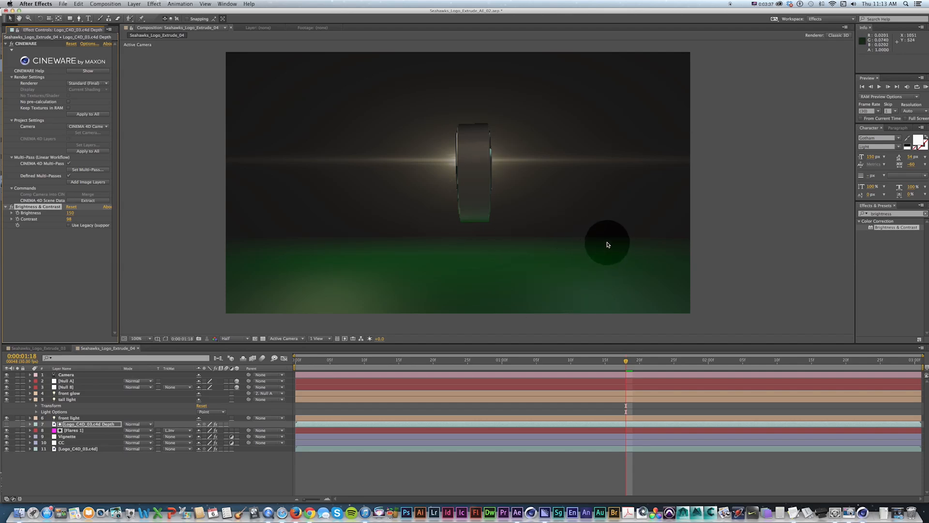
# Preview the composition to check the flare with the adjusted depth matte.
pyautogui.press('KP_0')
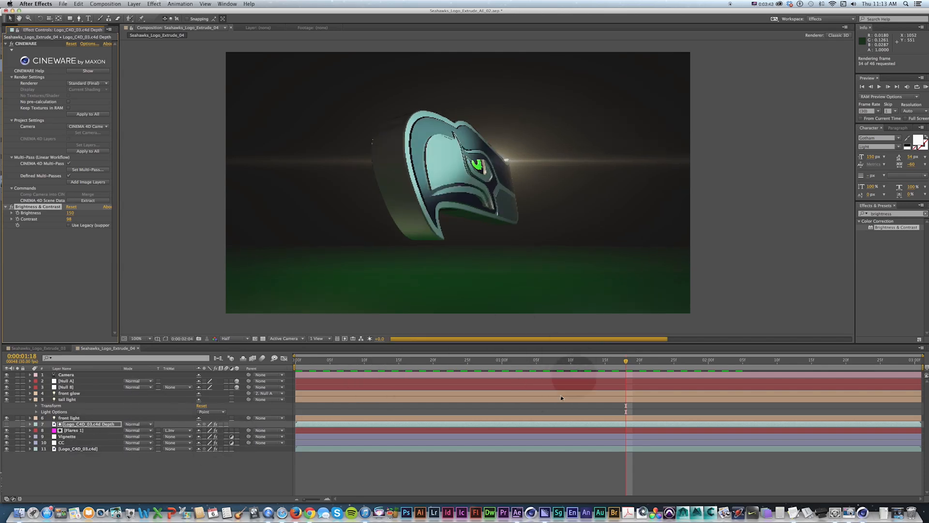
pyautogui.press('KP_0')
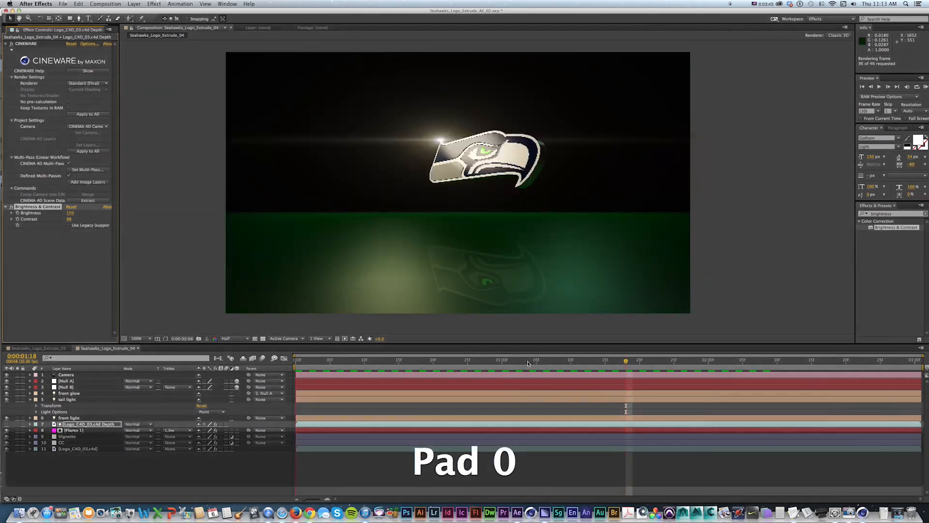
pyautogui.press('space')
# Step through the frames from 0:00:01:07 to 0:00:01:13 to inspect the flare passing behind the logo.
pyautogui.click(527, 362)
pyautogui.moveTo(531, 363); pyautogui.dragTo(554, 364)
pyautogui.press('pagedown')
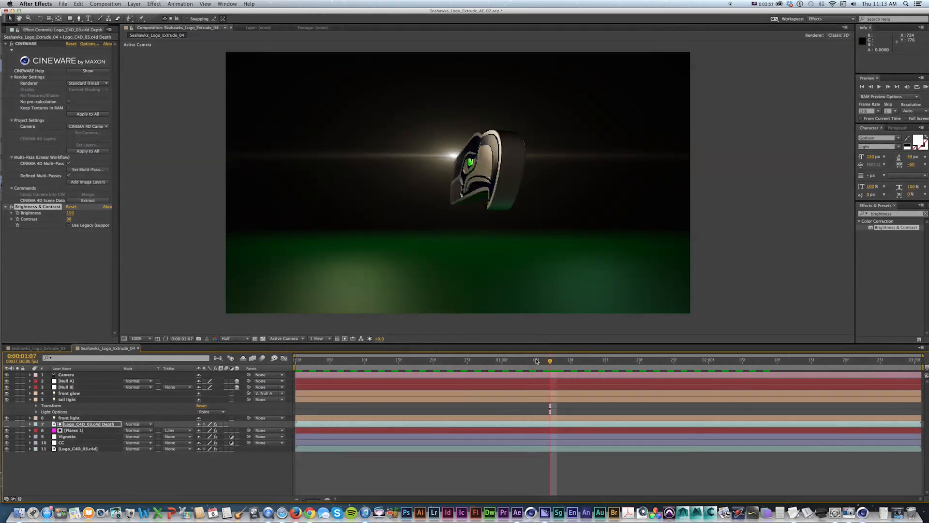
pyautogui.press('pagedown')
pyautogui.press('pagedown')
pyautogui.press('pagedown')
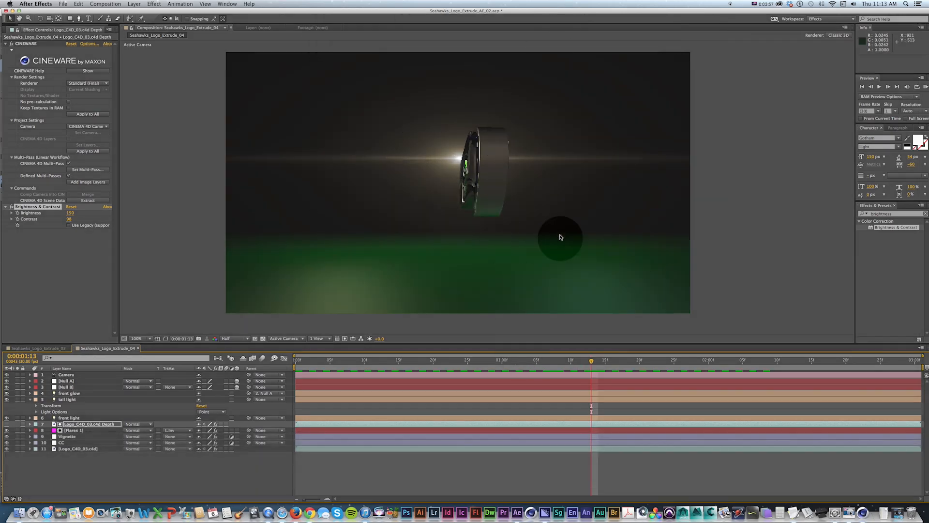
pyautogui.press('space')
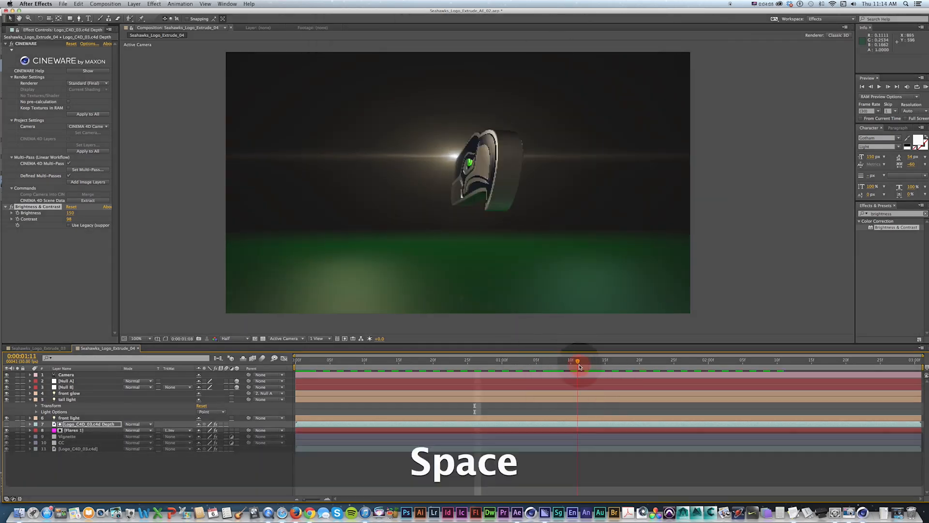
pyautogui.moveTo(577, 365)
pyautogui.mouseDown()
pyautogui.moveTo(617, 366)
pyautogui.moveTo(567, 362)
pyautogui.moveTo(572, 356)
pyautogui.mouseUp()
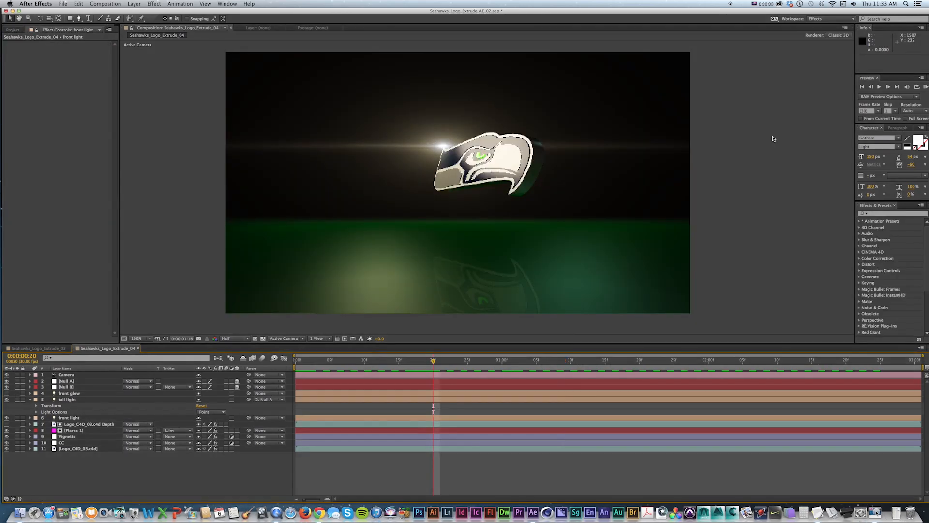
# Preview the composition again and scrub between 0:00:01:11 and 0:00:00:27 to check the flare against the turning logo.
pyautogui.press('KP_0')
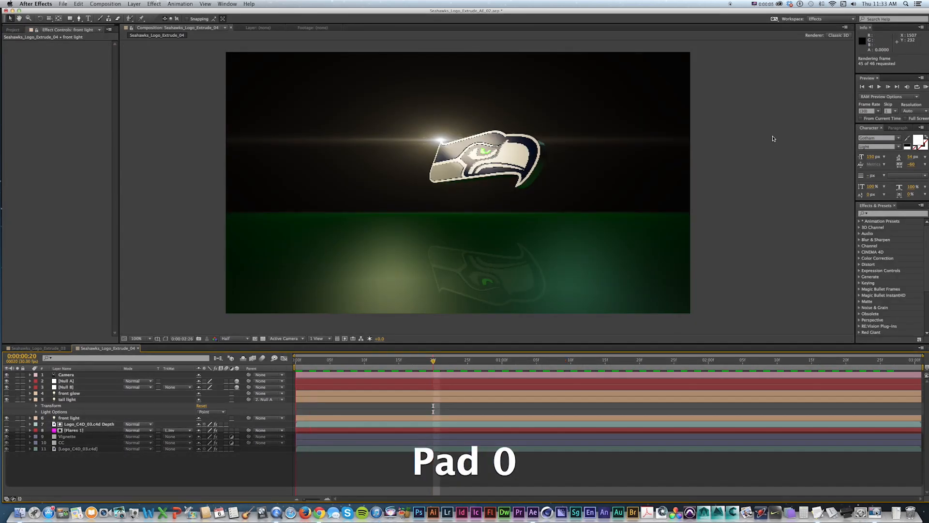
pyautogui.press('space')
pyautogui.moveTo(436, 362); pyautogui.dragTo(550, 364)
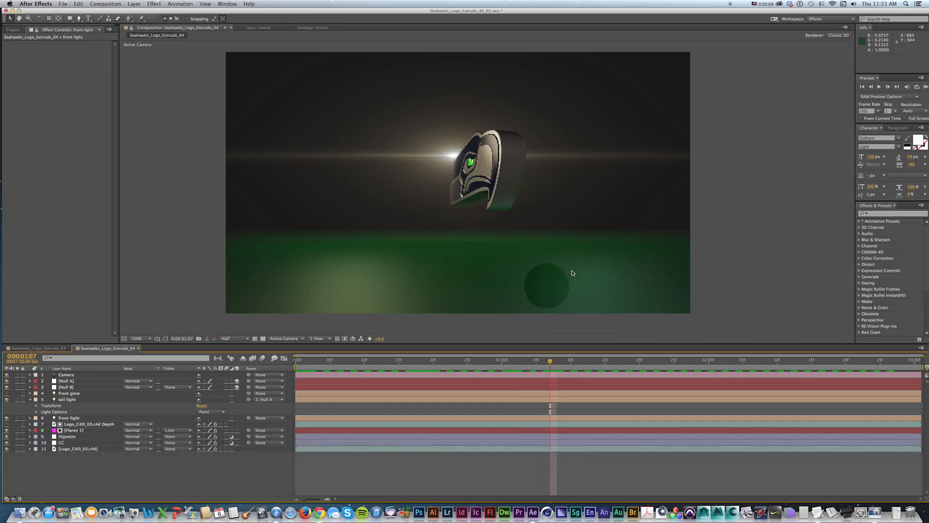
pyautogui.click(575, 386)
pyautogui.moveTo(549, 364); pyautogui.dragTo(572, 366)
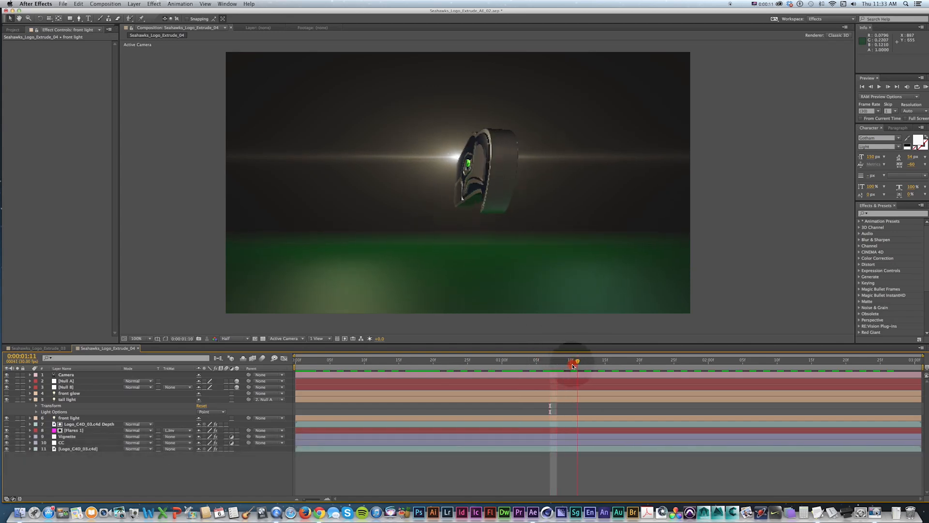
pyautogui.moveTo(507, 364); pyautogui.dragTo(483, 363)
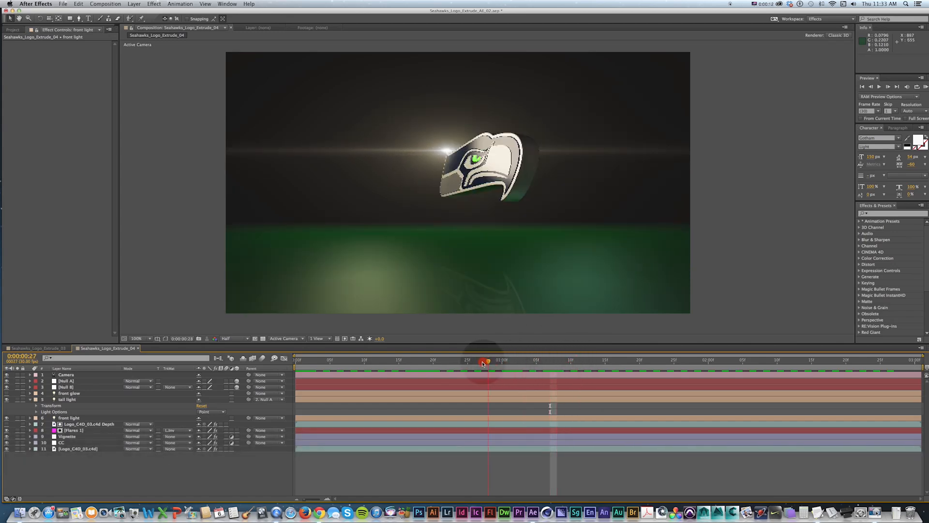
# Show the depth matte in the viewer at 0:00:00:27 to examine its shading on the logo, and hide it again.
pyautogui.click(6, 424)
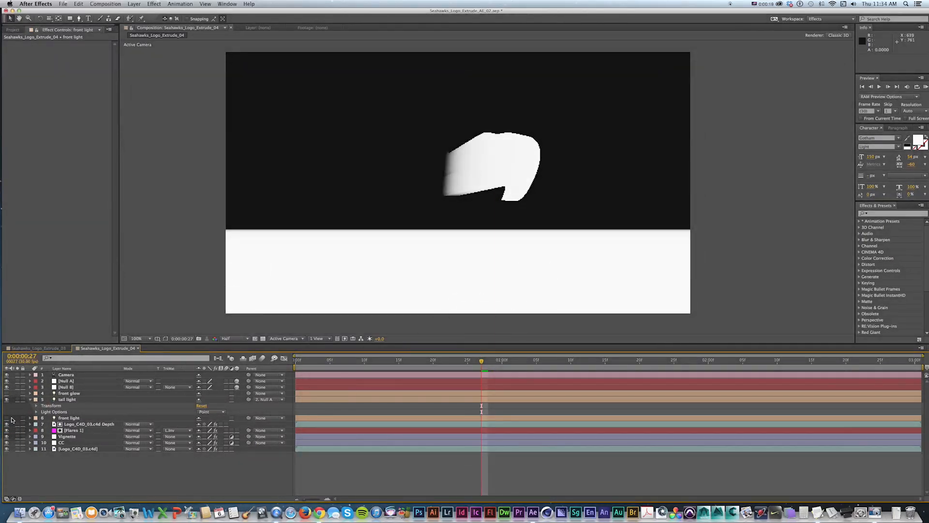
pyautogui.click(7, 423)
pyautogui.click(460, 331)
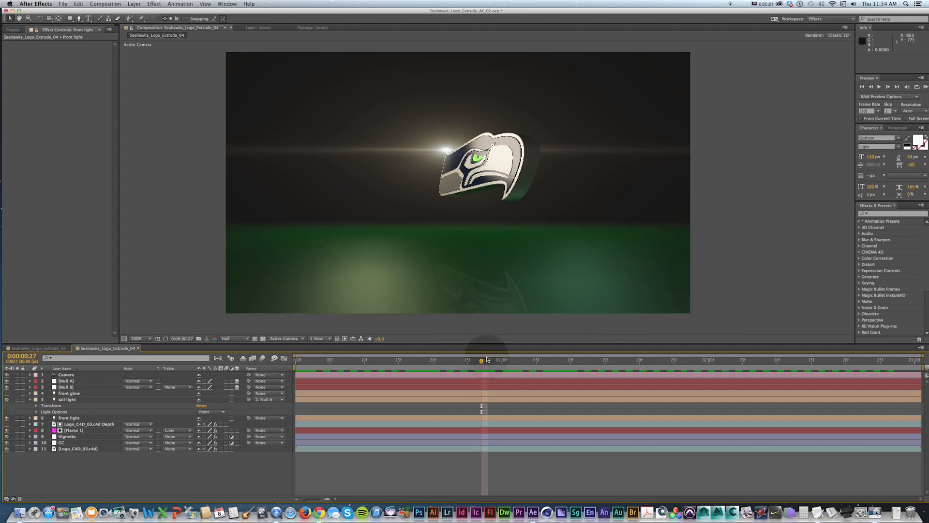
# Scrub between 0:00:00:26 and 0:00:01:04 to examine how the matte affects the flare as the logo turns.
pyautogui.moveTo(487, 359); pyautogui.dragTo(494, 359)
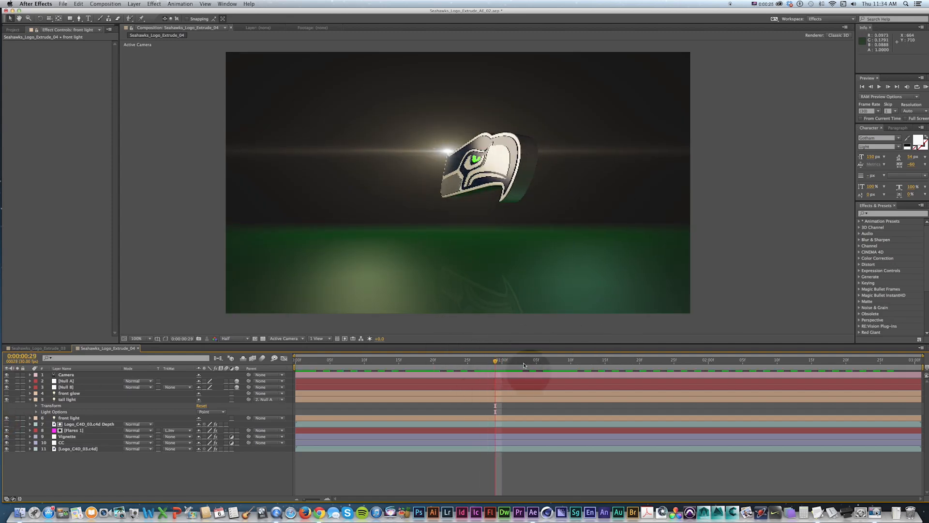
pyautogui.moveTo(497, 364); pyautogui.dragTo(523, 361)
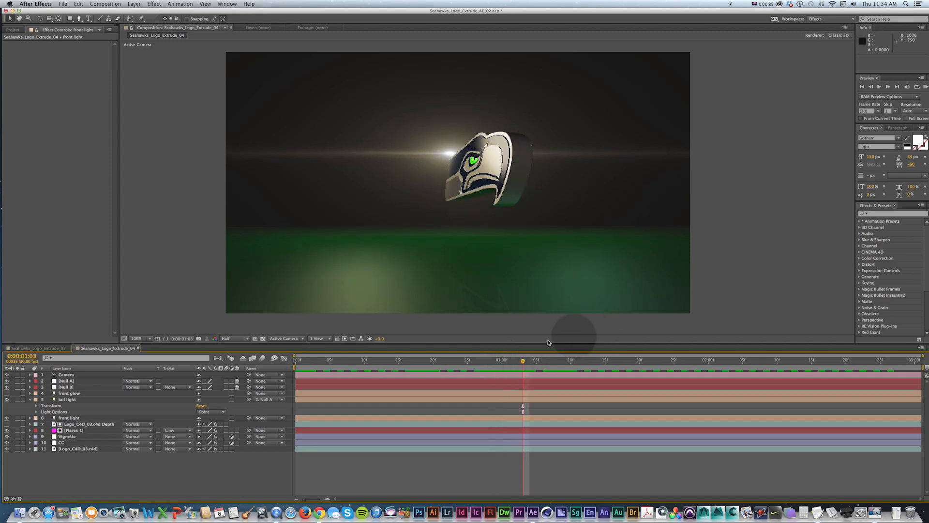
pyautogui.moveTo(523, 360); pyautogui.dragTo(562, 367)
pyautogui.moveTo(590, 367); pyautogui.dragTo(529, 361)
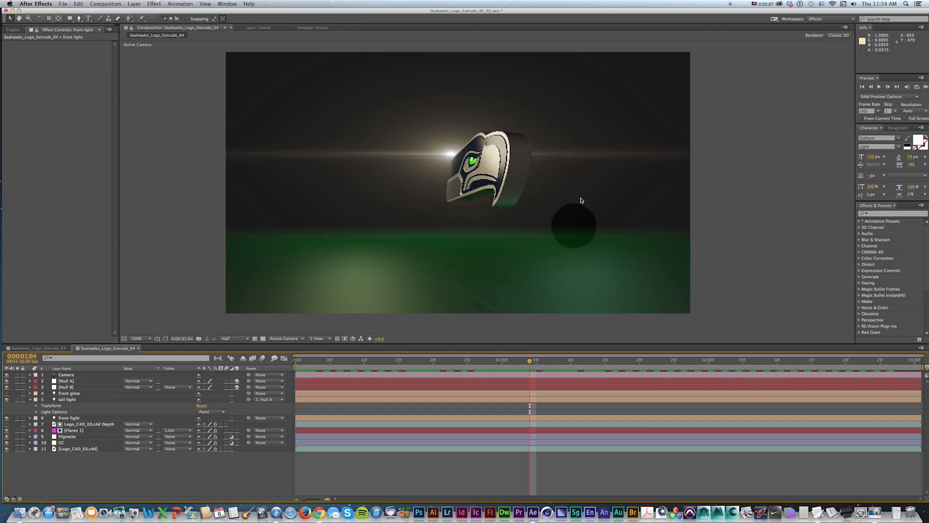
pyautogui.moveTo(529, 363); pyautogui.dragTo(474, 361)
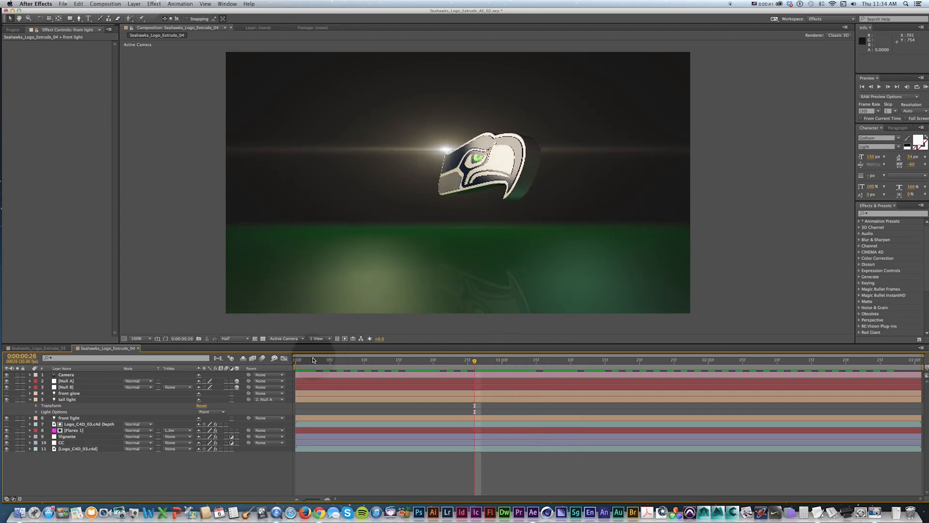
# Try showing the front light and parenting it to Null B at the first frame, undo the parenting, and hide the light.
pyautogui.press('Home')
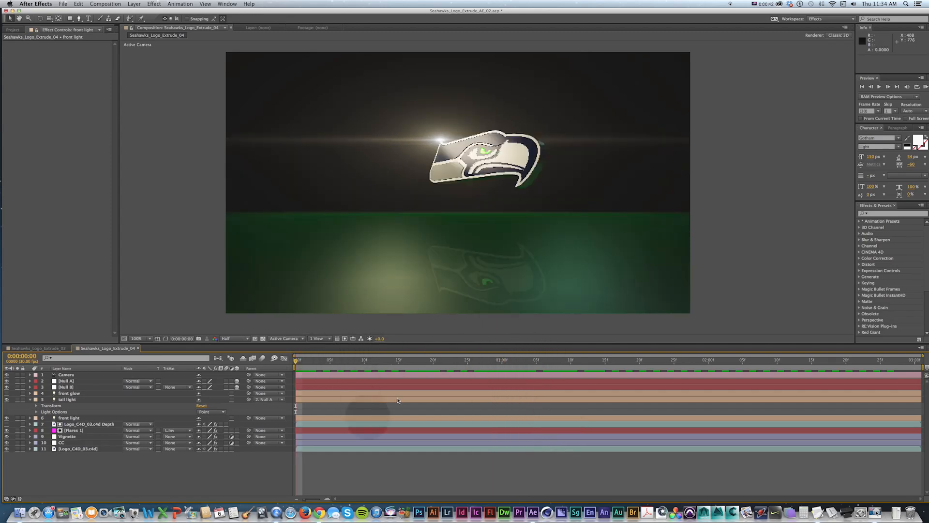
pyautogui.click(74, 394)
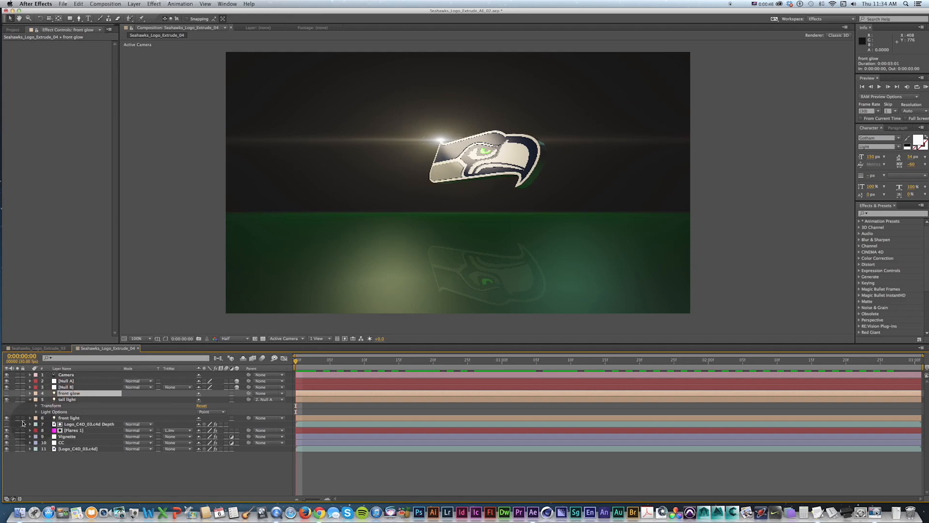
pyautogui.click(7, 418)
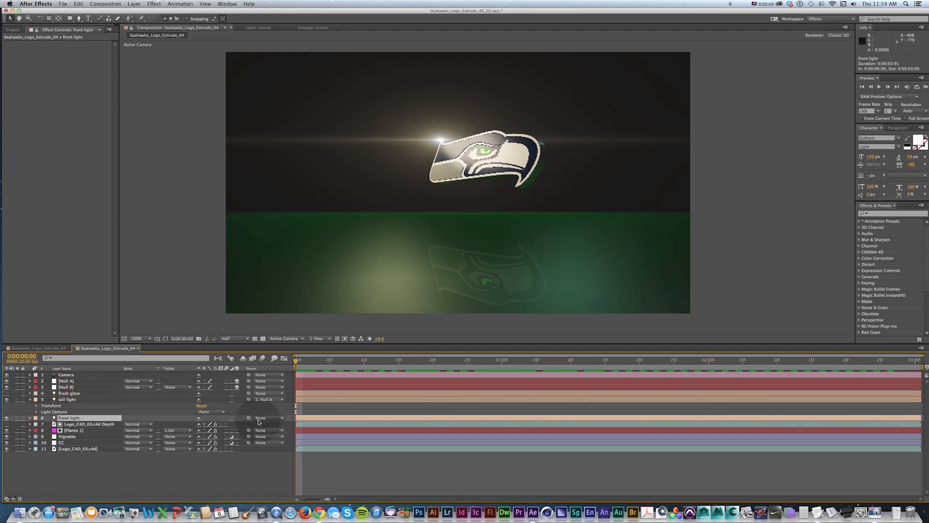
pyautogui.moveTo(248, 420); pyautogui.dragTo(61, 389)
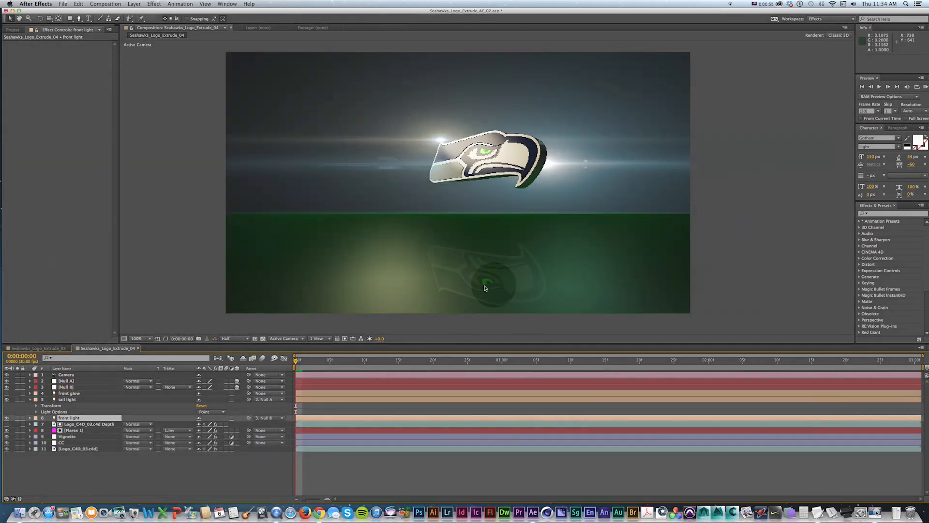
pyautogui.click(429, 363)
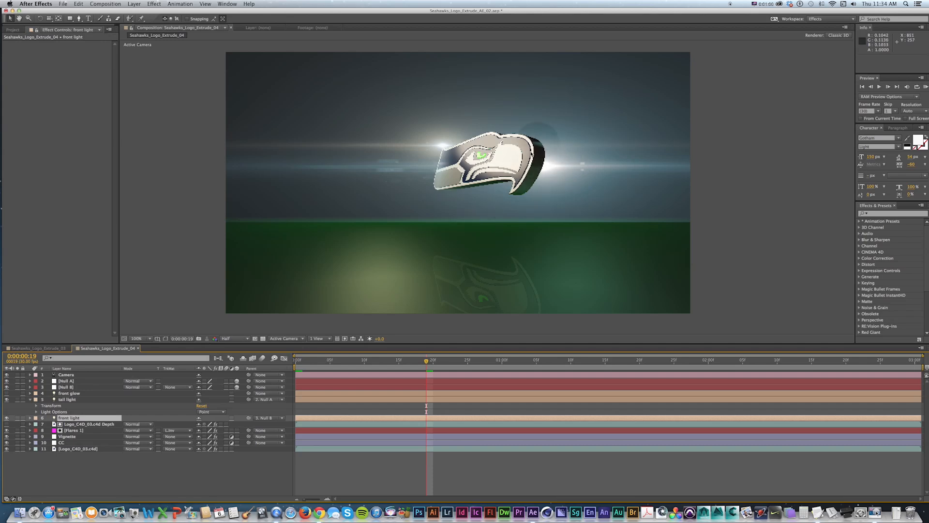
pyautogui.press('cmd+z')
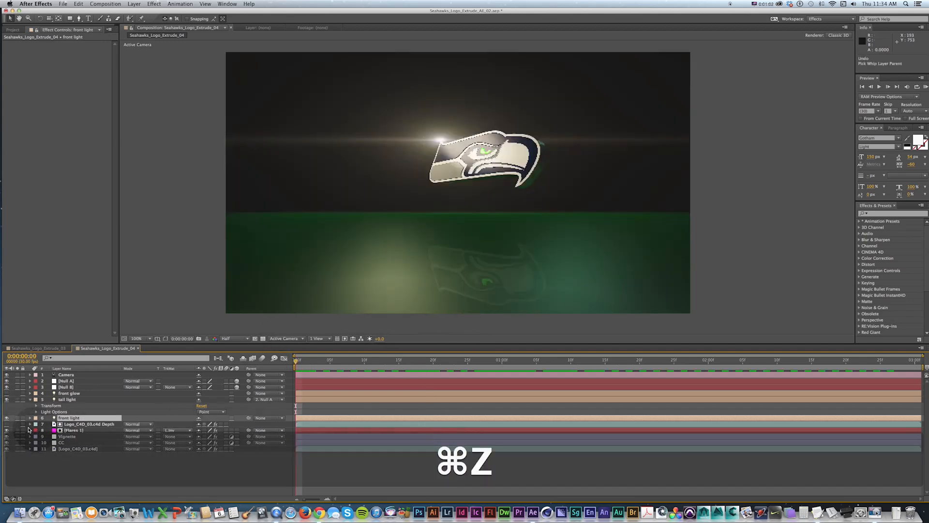
pyautogui.click(6, 418)
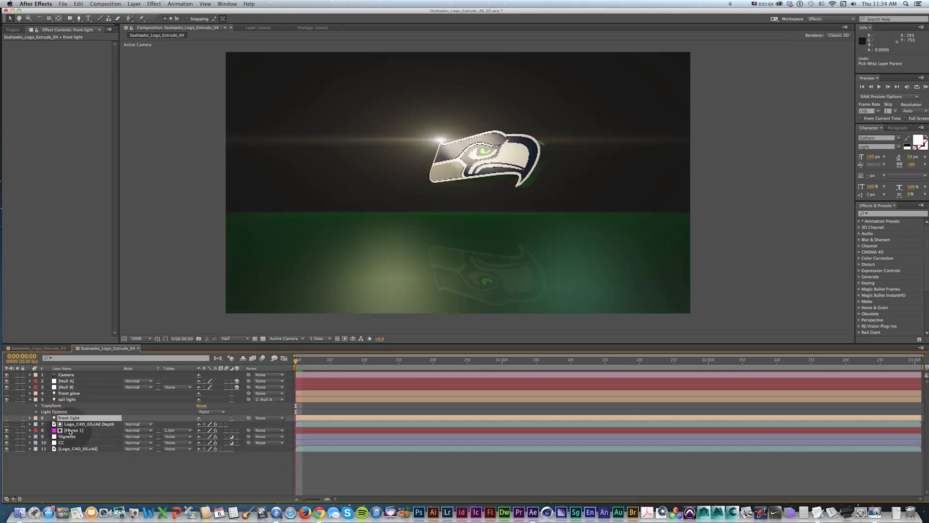
# Set the Optical Flares tracking on the Flares 1 layer to use only lights whose name starts with A.
pyautogui.click(70, 430)
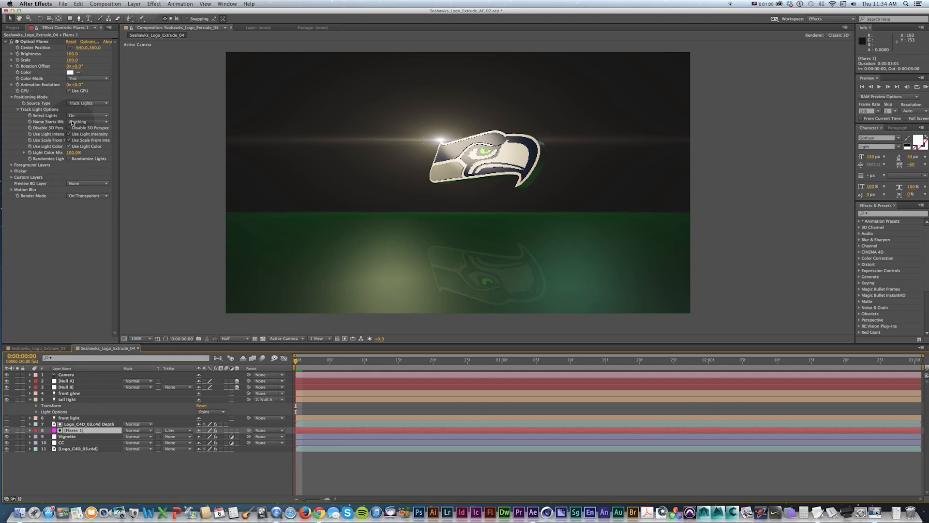
pyautogui.click(72, 122)
pyautogui.click(58, 108)
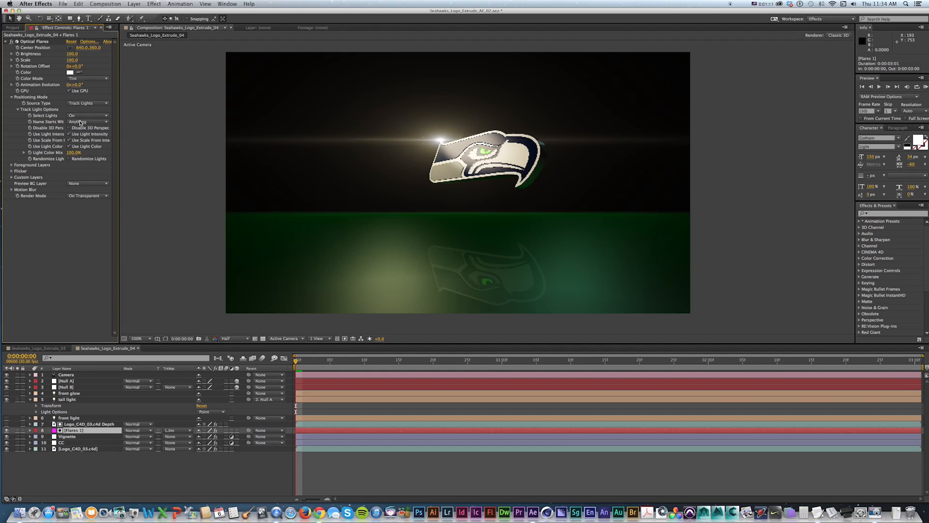
pyautogui.click(80, 122)
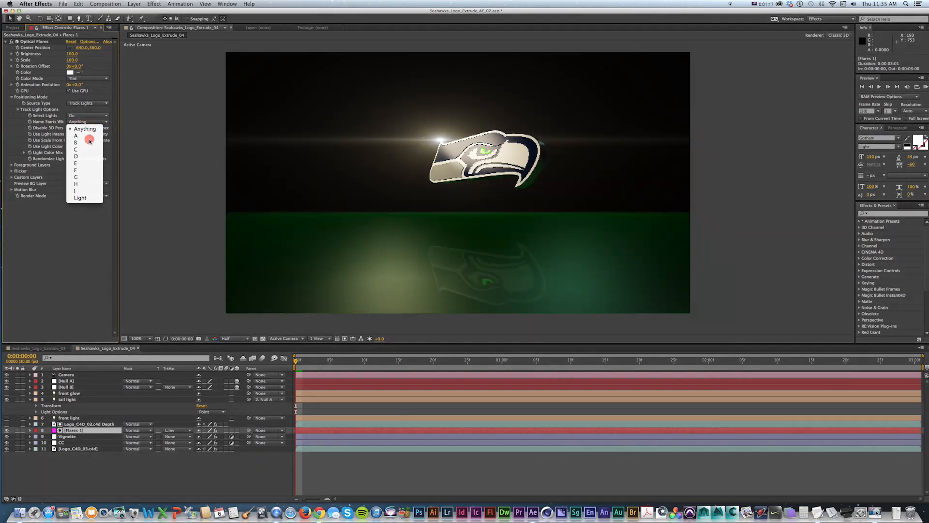
pyautogui.click(89, 137)
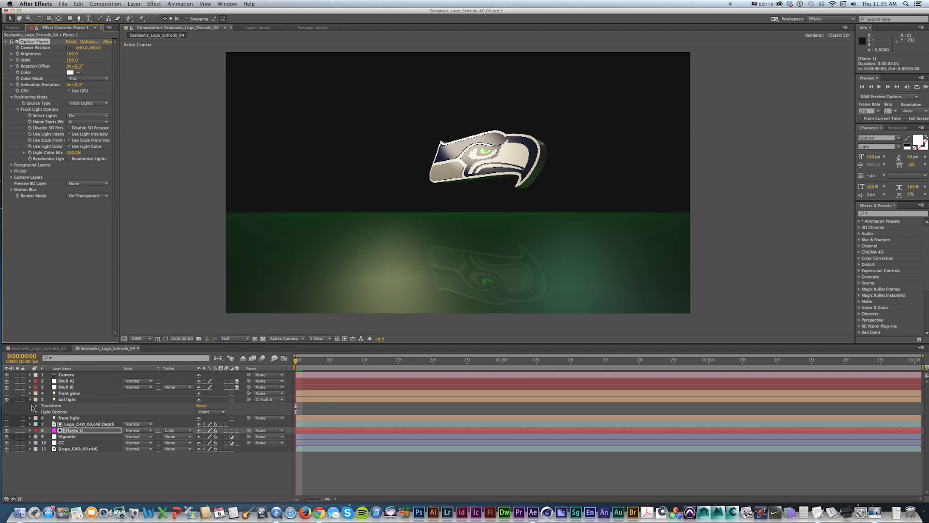
# Rename the tail light layer as "A tail light" and preview the composition.
pyautogui.click(62, 399)
pyautogui.press('Return')
pyautogui.write('A')
pyautogui.press('Return')
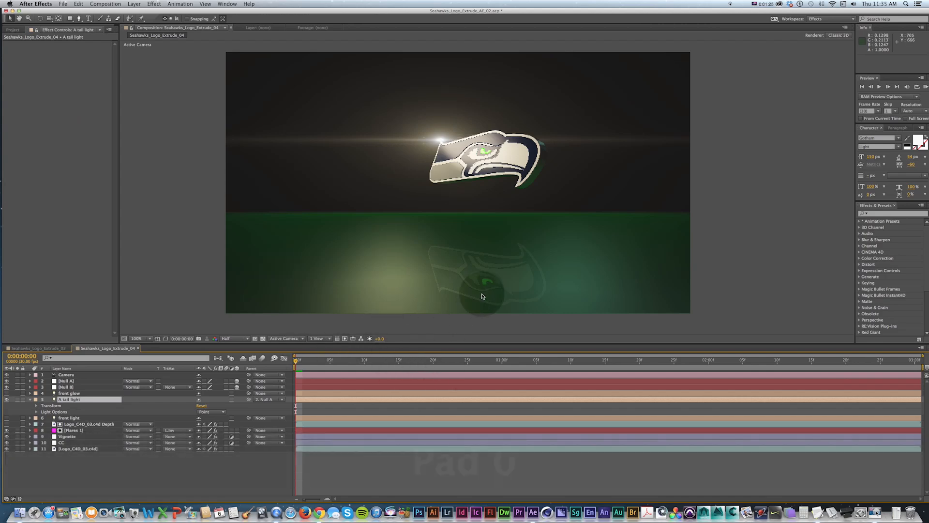
pyautogui.press('KP_0')
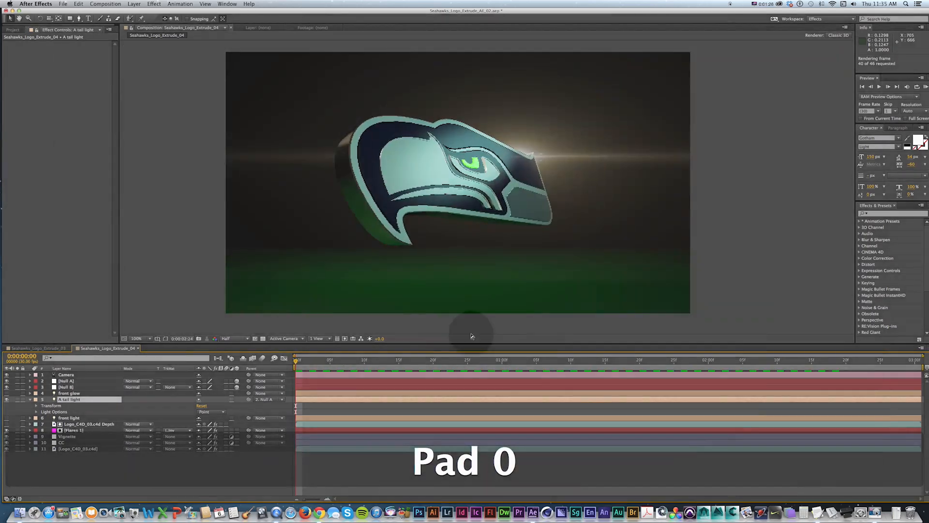
pyautogui.press('space')
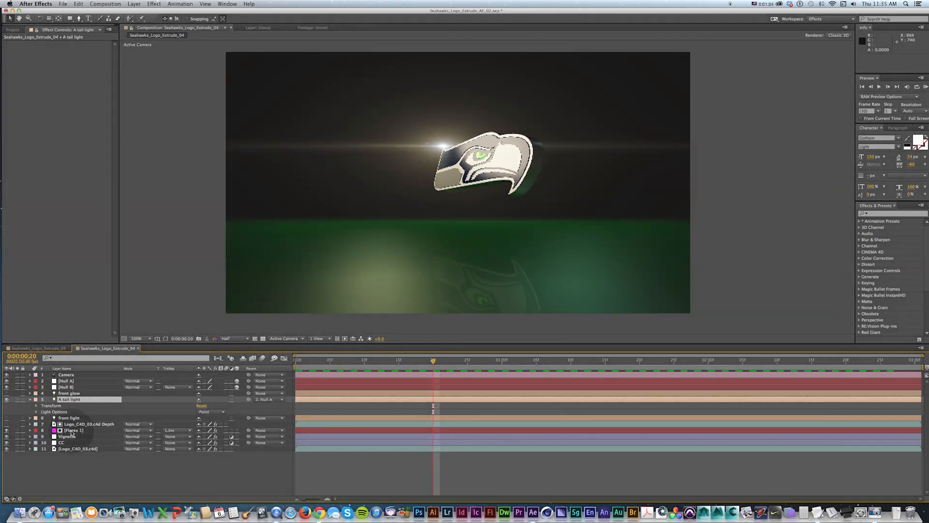
# Duplicate the Flares 1 layer, place the copy directly below Null B, and set it to No Track Matte.
pyautogui.click(73, 430)
pyautogui.press('super+d')
pyautogui.moveTo(69, 430); pyautogui.dragTo(73, 395)
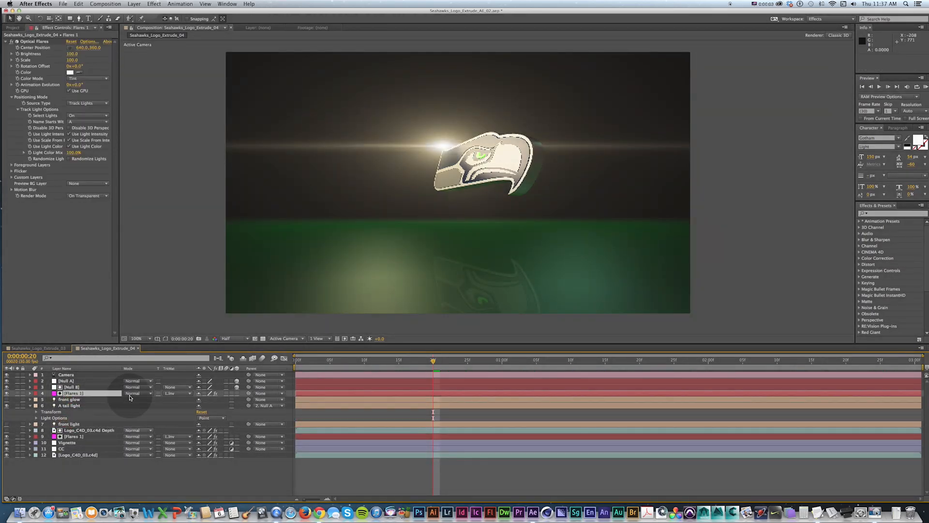
pyautogui.click(171, 393)
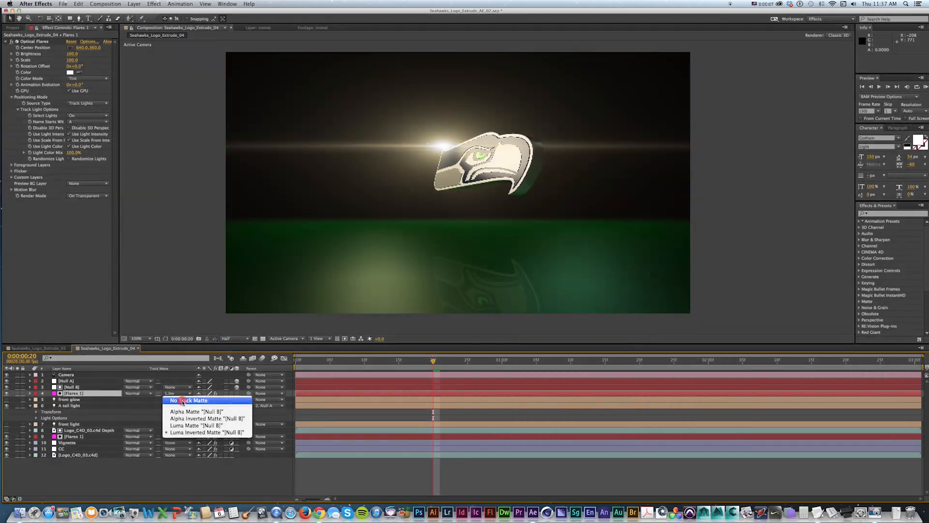
pyautogui.click(183, 401)
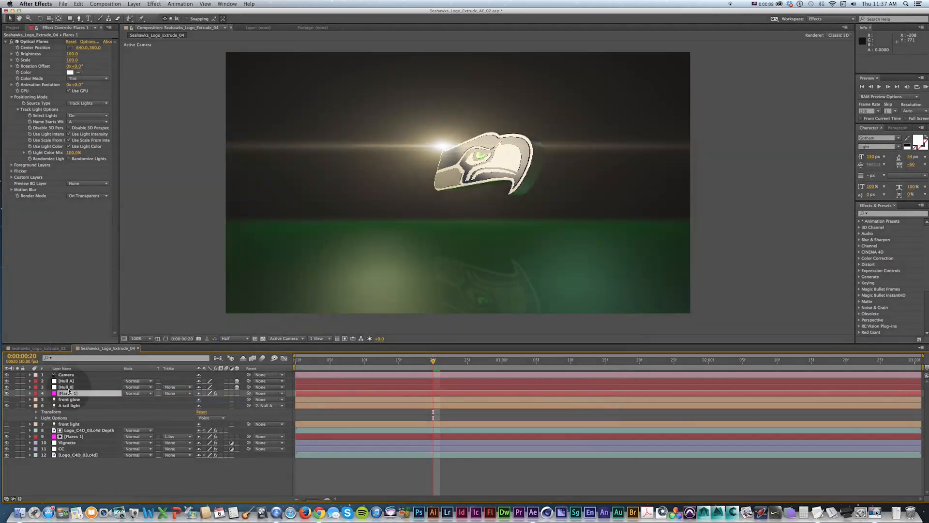
# Move the front light layer directly above the unmatted Flares 1 copy and parent it to Null B at the null's location.
pyautogui.moveTo(72, 424); pyautogui.dragTo(74, 389)
pyautogui.moveTo(248, 393); pyautogui.dragTo(74, 390)
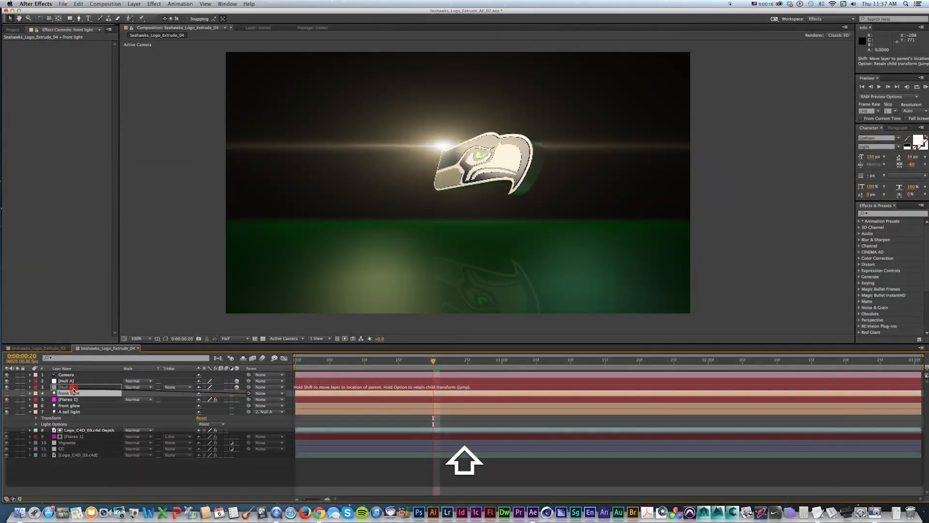
pyautogui.click(68, 399)
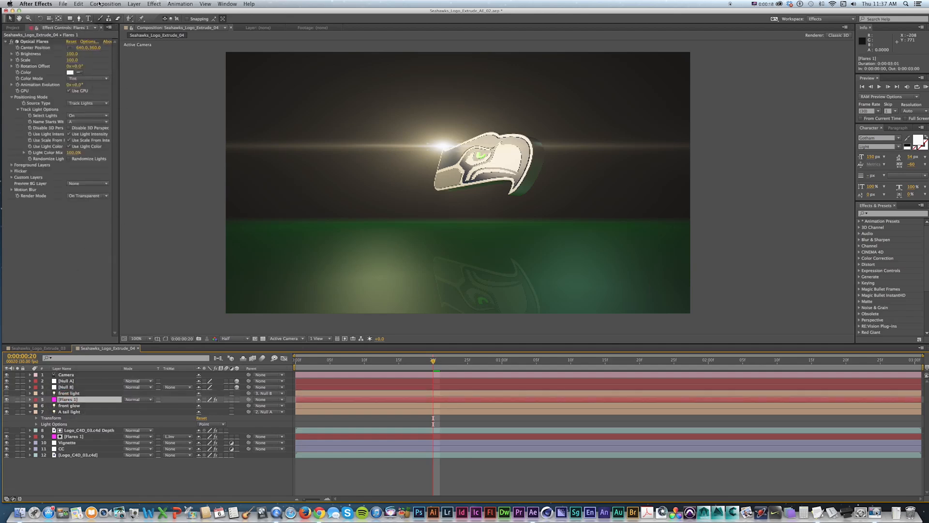
# Set the unmatted Flares 1 copy to track lights whose name starts with B, and rename the front light as "B front light".
pyautogui.click(76, 125)
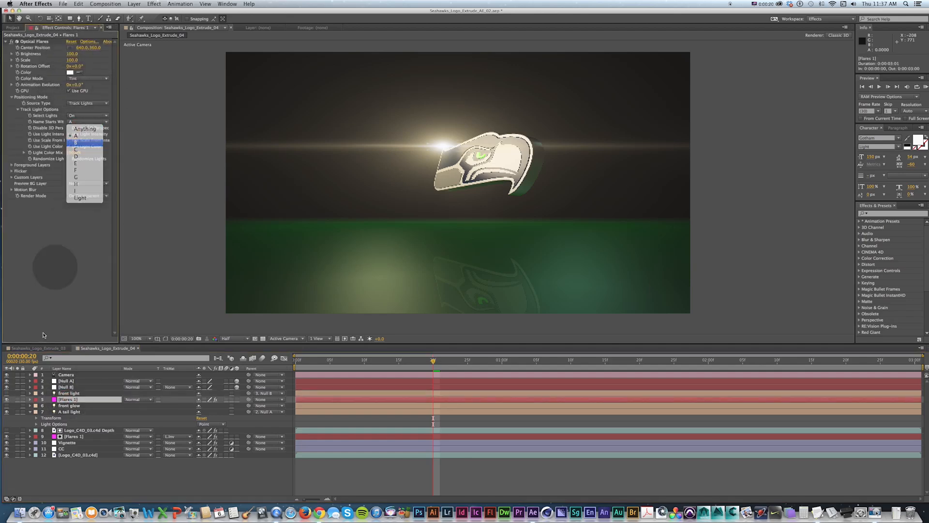
pyautogui.click(77, 129)
pyautogui.click(73, 393)
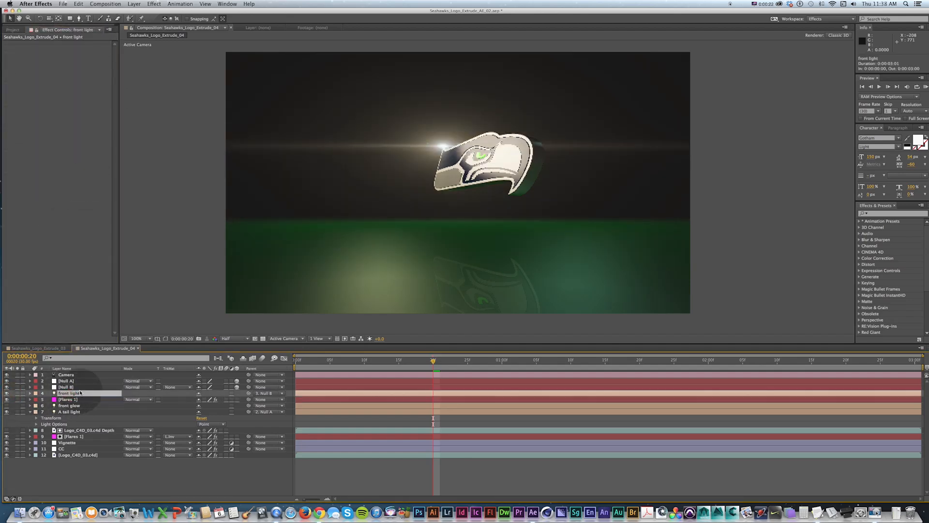
pyautogui.press('Return')
pyautogui.press('Left')
pyautogui.press('Return')
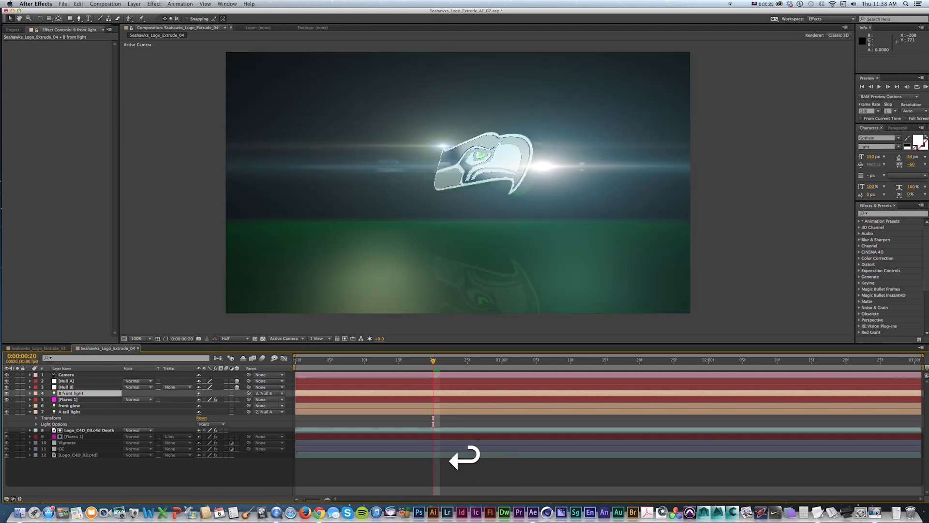
# Preview the composition and scrub through the timeline to check the tail and front flares on the rotating logo.
pyautogui.click(243, 262)
pyautogui.press('KP_0')
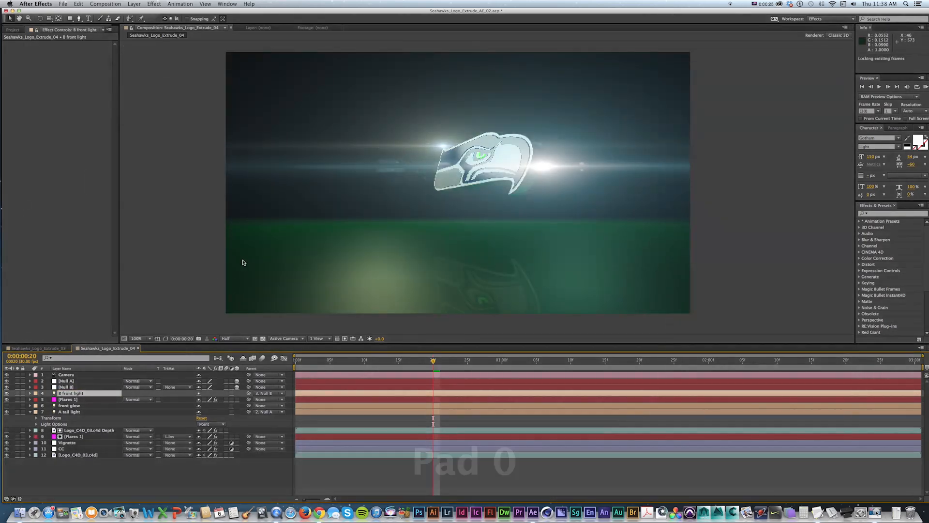
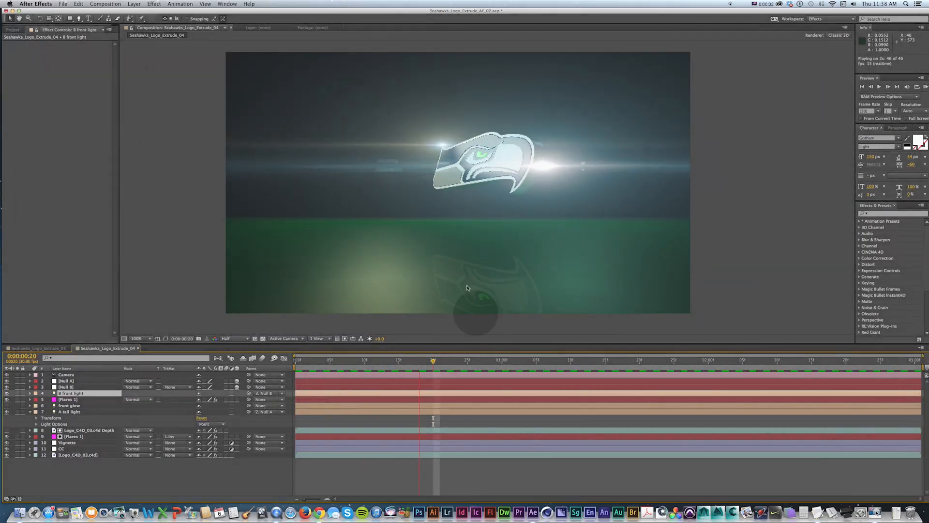
pyautogui.press('KP_0')
pyautogui.moveTo(321, 362); pyautogui.dragTo(570, 368)
pyautogui.moveTo(716, 365); pyautogui.dragTo(291, 360)
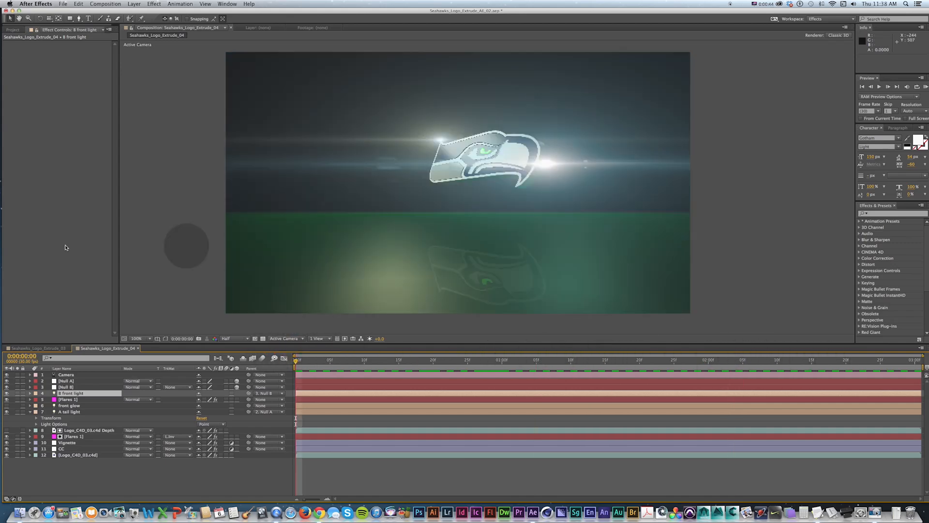
# Duplicate the unmatted Flares 1 layer above the B front light and set the copy to track lights starting with C.
pyautogui.keyDown('shift'); pyautogui.click(65, 400); pyautogui.keyUp('shift')
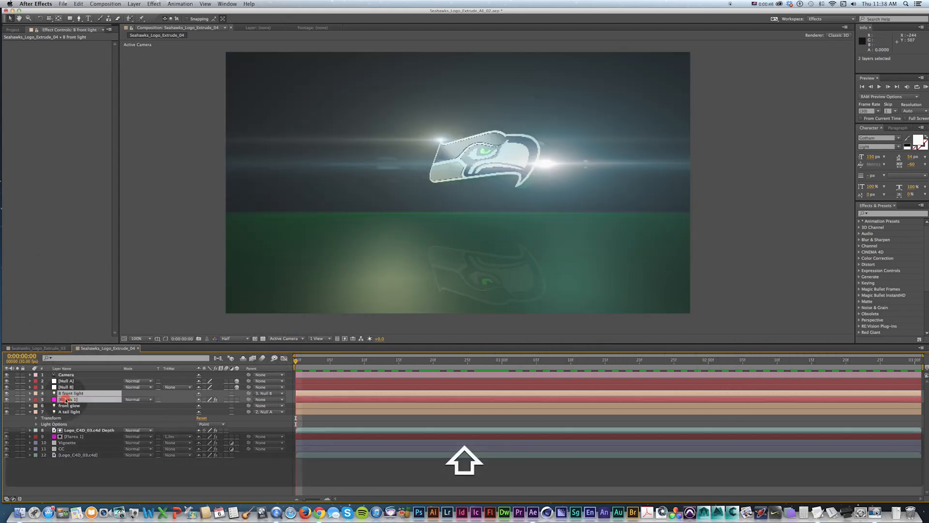
pyautogui.click(67, 400)
pyautogui.press('super+d')
pyautogui.moveTo(68, 391); pyautogui.dragTo(68, 390)
pyautogui.click(82, 122)
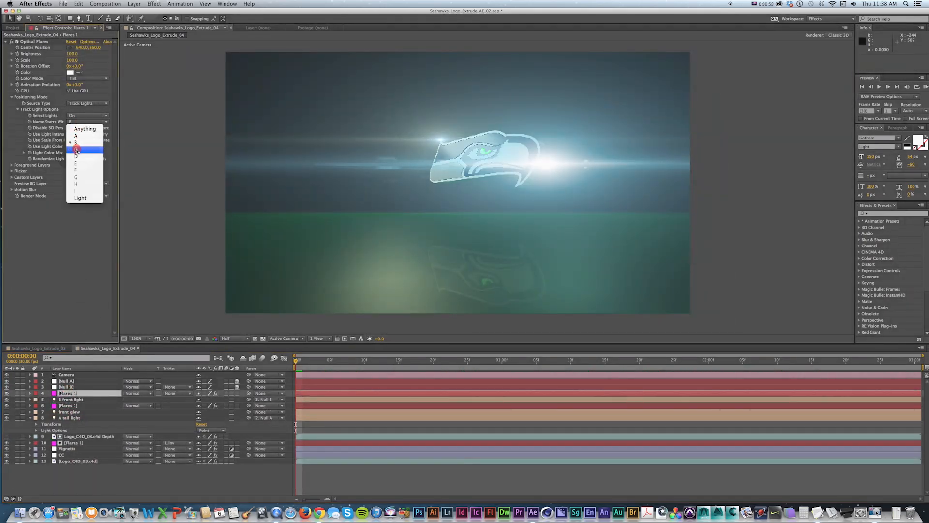
pyautogui.click(76, 150)
# Move the front glow light directly above the topmost Flares 1 layer, show the layer controls, and rename it "C front glow".
pyautogui.moveTo(68, 411); pyautogui.dragTo(66, 394)
pyautogui.press('shift+super+h')
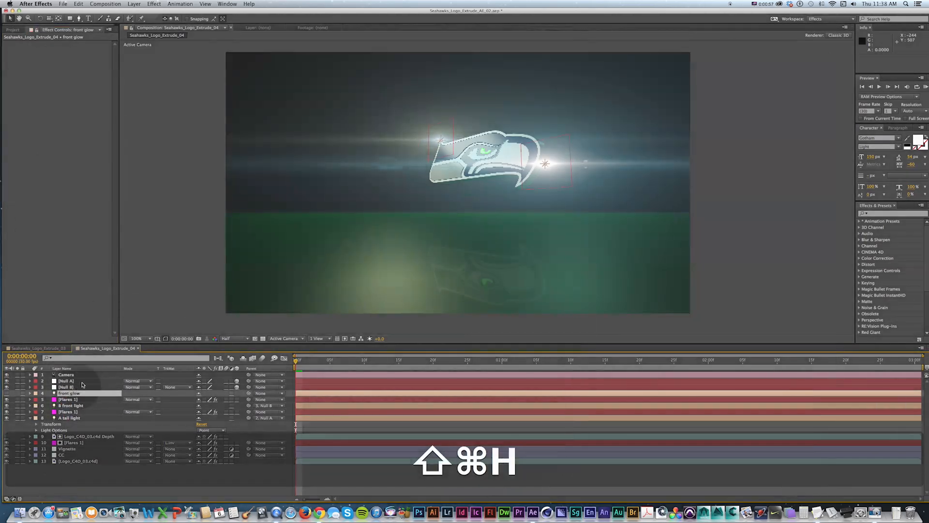
pyautogui.press('Return')
pyautogui.write('C')
pyautogui.press('Return')
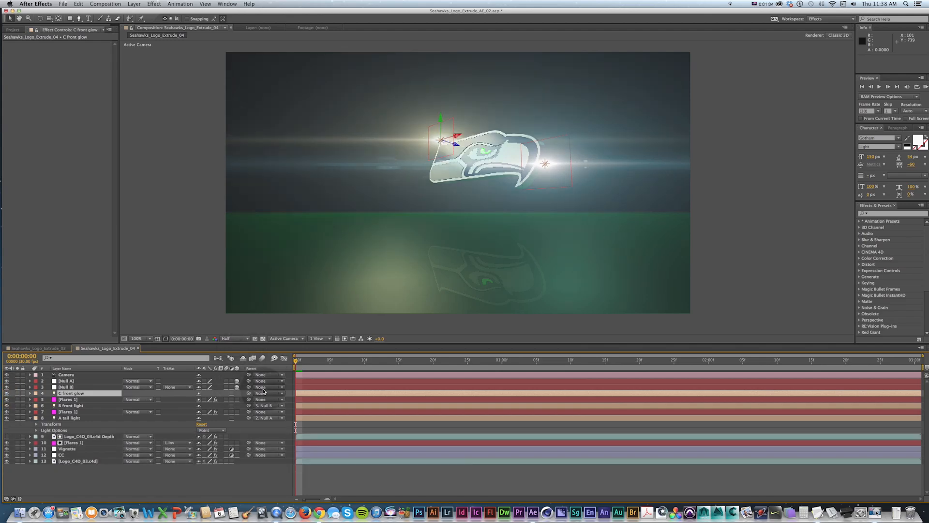
# Position the C front glow light at the lower-right corner of the frame, checking it with a preview, and save the project.
pyautogui.moveTo(454, 138); pyautogui.dragTo(682, 184)
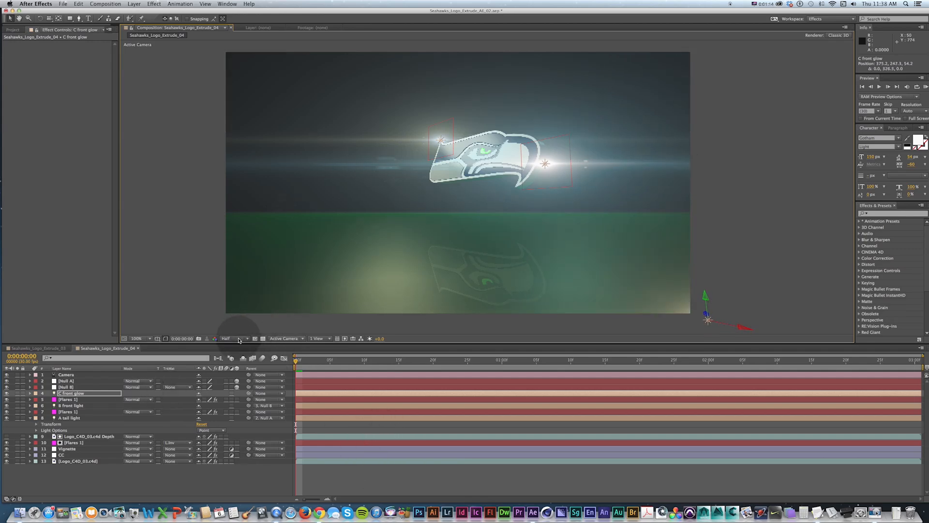
pyautogui.press('KP_0')
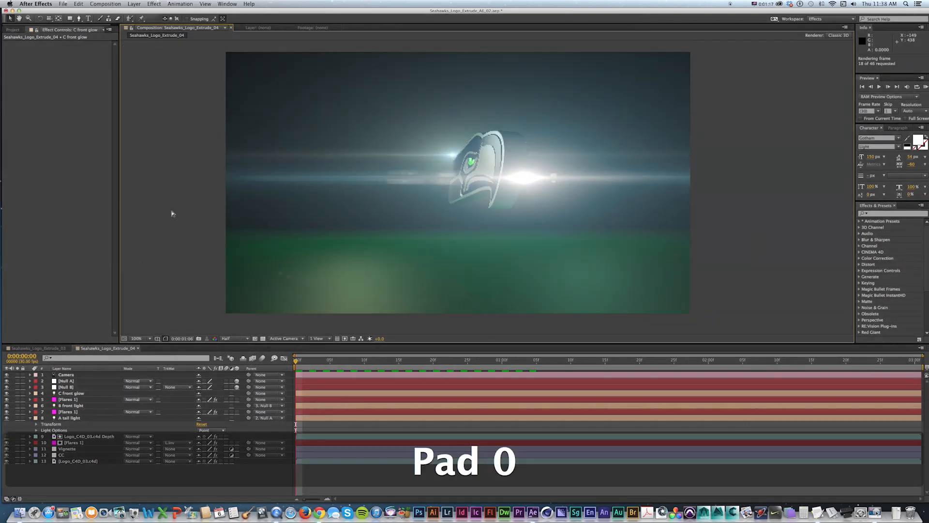
pyautogui.press('space')
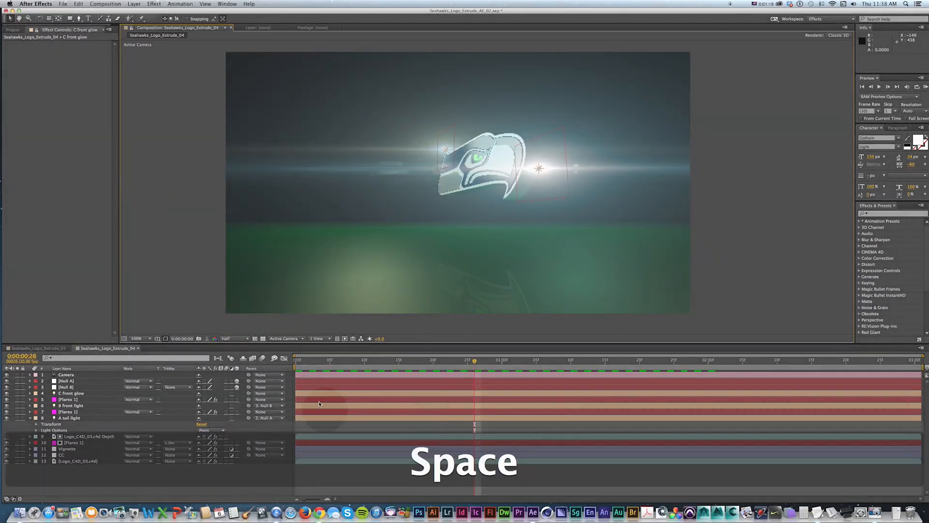
pyautogui.click(708, 319)
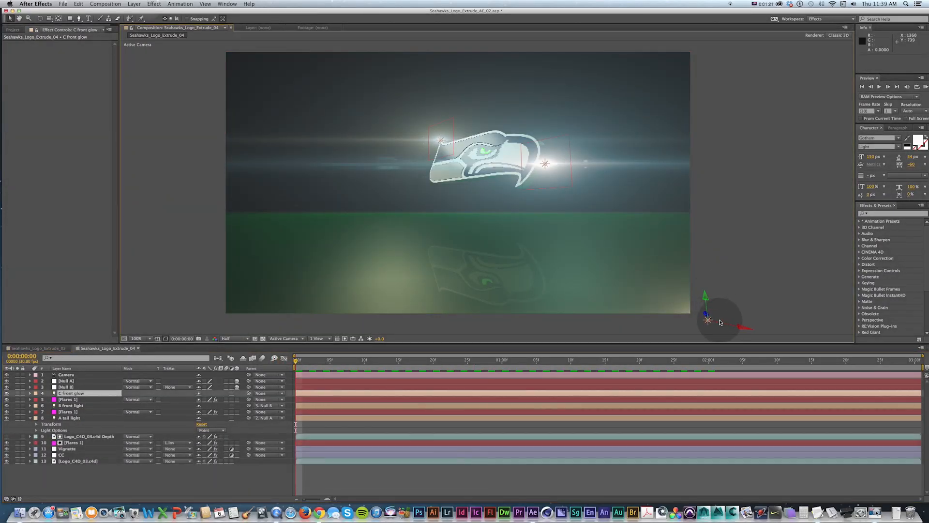
pyautogui.moveTo(721, 326); pyautogui.dragTo(713, 323)
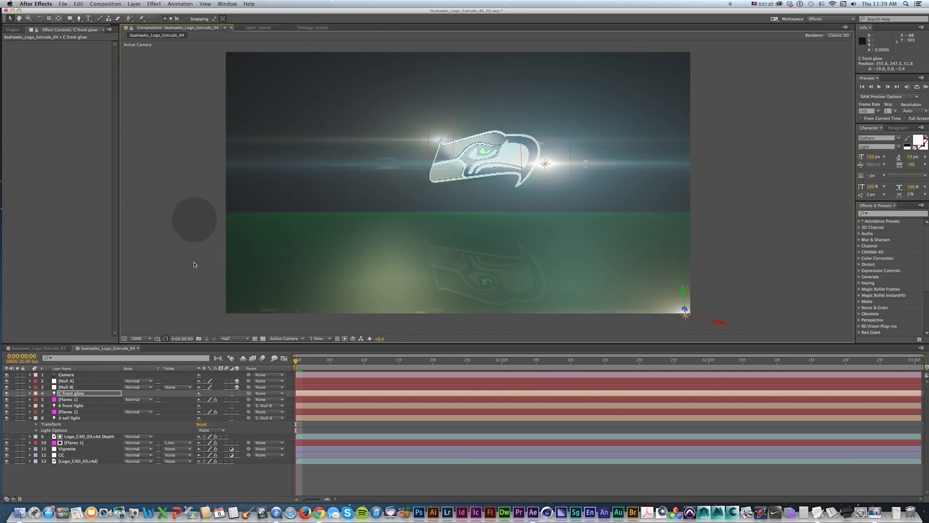
pyautogui.press('super+s')
# Try moving the Vignette and CC adjustment layers to the top of the layer stack, and undo the move.
pyautogui.click(67, 449)
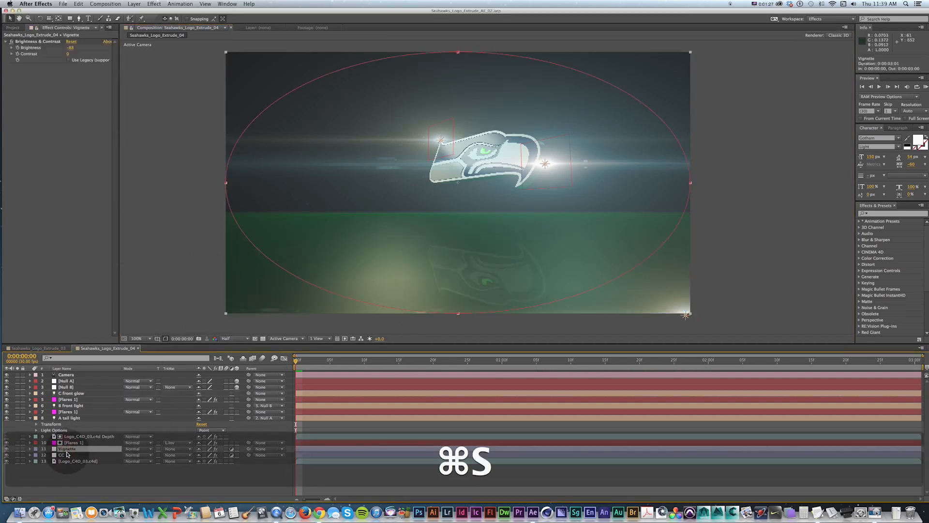
pyautogui.keyDown('shift'); pyautogui.click(61, 454); pyautogui.keyUp('shift')
pyautogui.moveTo(61, 455); pyautogui.dragTo(66, 375)
pyautogui.press('super+z')
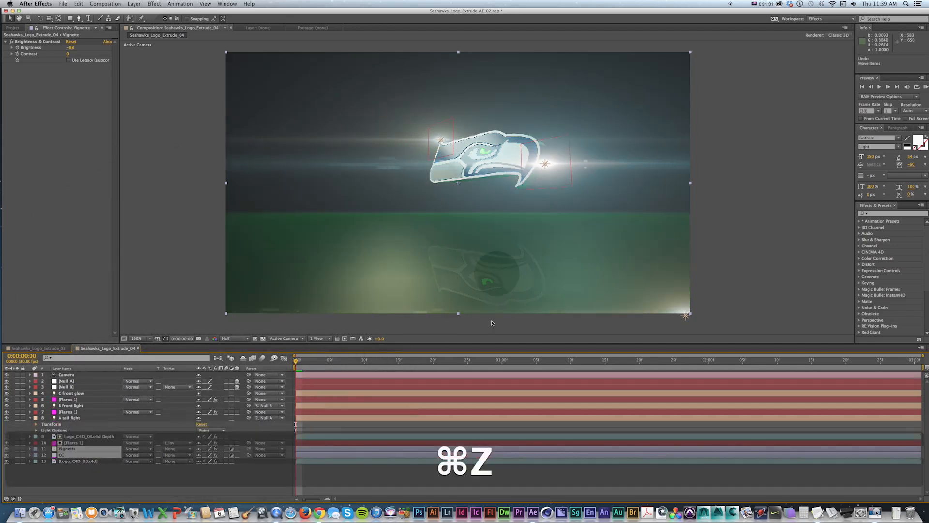
# Compare the image with the CC layer hidden and shown, and save the project.
pyautogui.click(7, 454)
pyautogui.click(7, 454)
pyautogui.press('super+s')
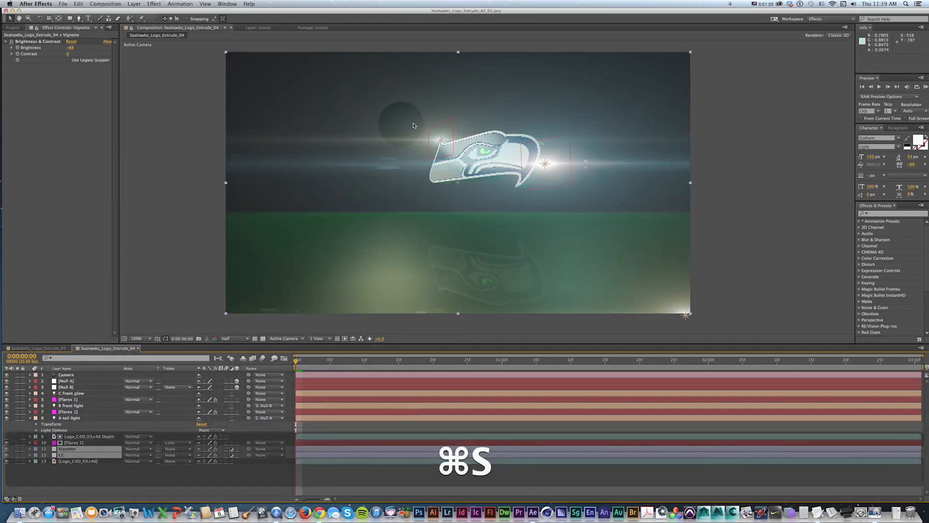
# Open Logo_C4D_03.c4d for editing in Cinema 4D and enable Ambient Occlusion in its render settings.
pyautogui.press('super+Tab')
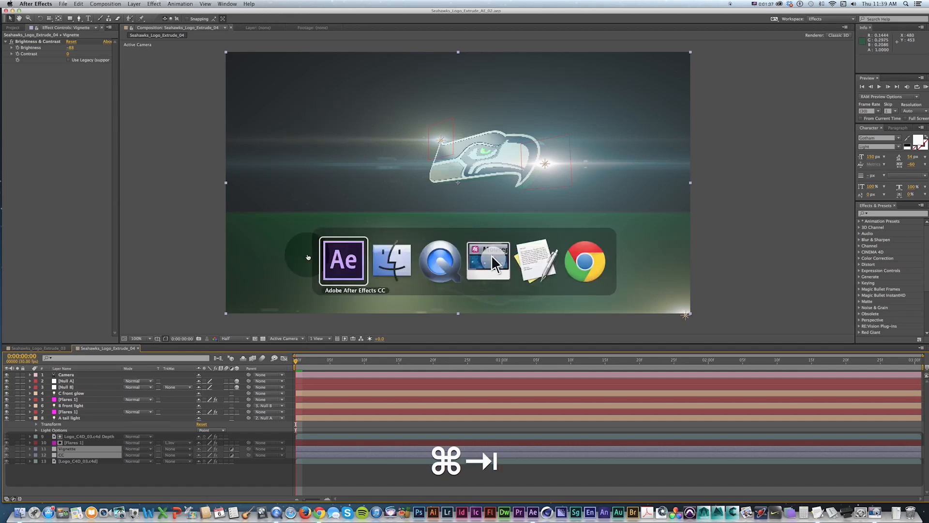
pyautogui.click(13, 28)
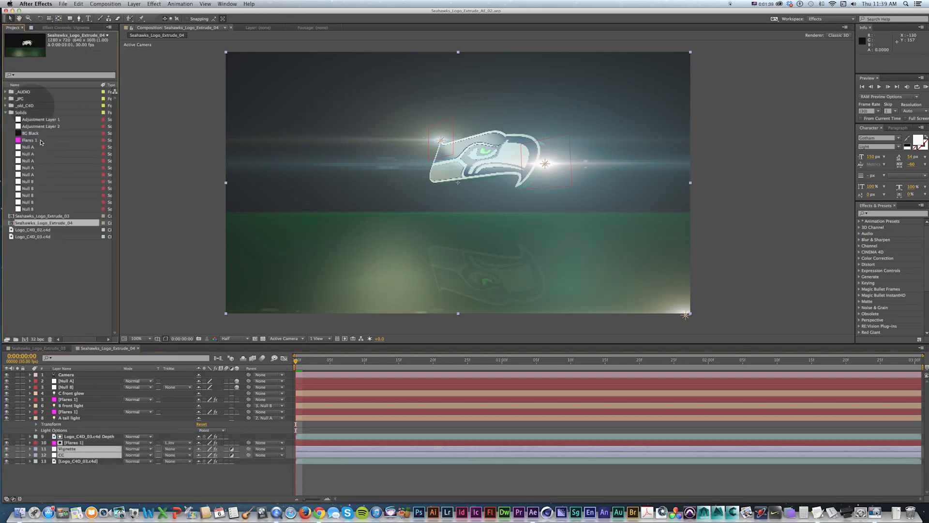
pyautogui.click(35, 236)
pyautogui.press('super+e')
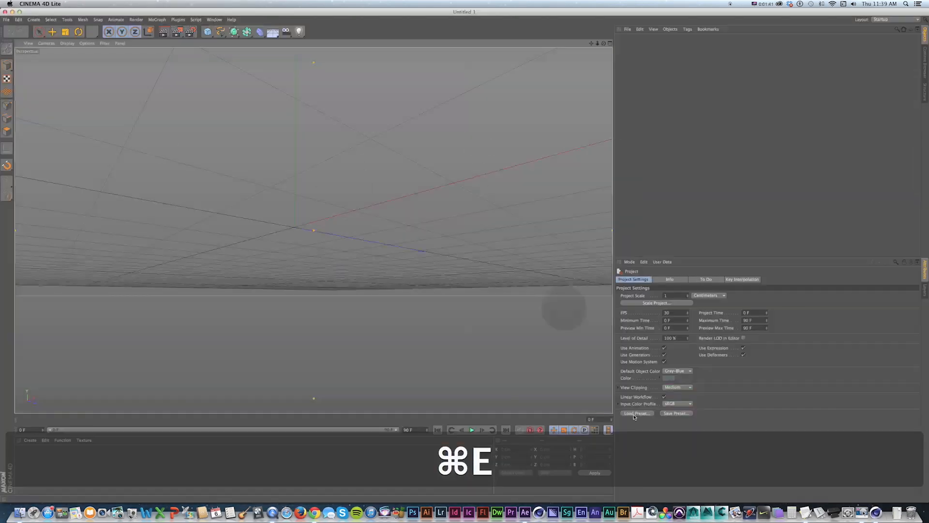
pyautogui.press('super+b')
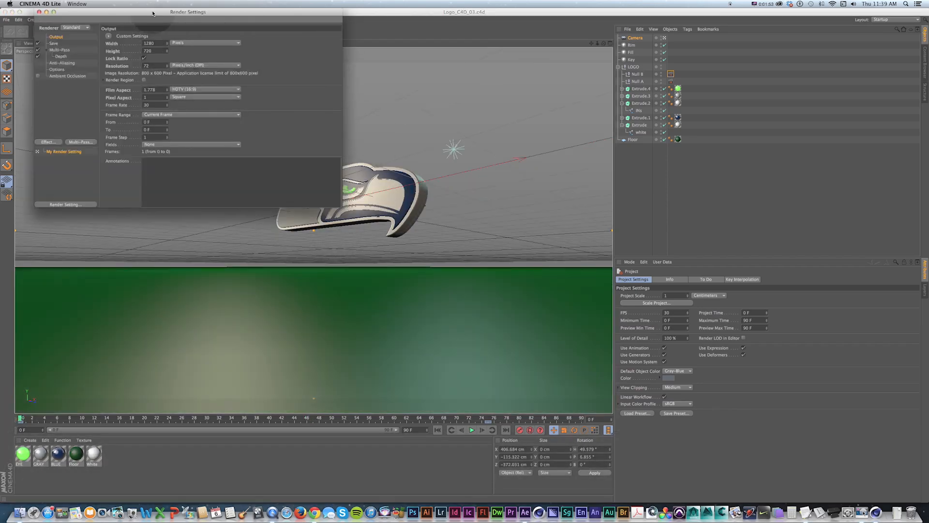
pyautogui.moveTo(153, 13); pyautogui.dragTo(253, 143)
# Set the Key light's shadow to Area and the Fill light's shadow to Shadow Maps (Soft).
pyautogui.click(631, 59)
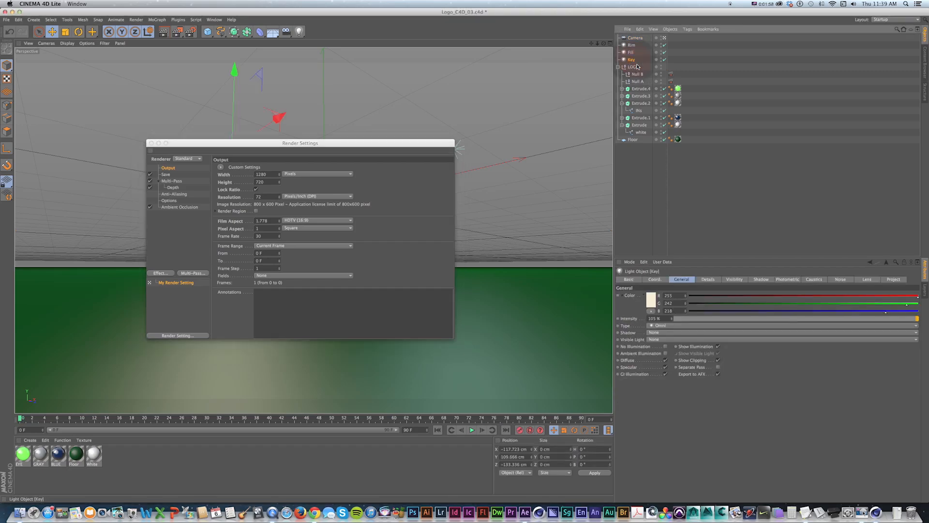
pyautogui.click(657, 332)
pyautogui.click(659, 362)
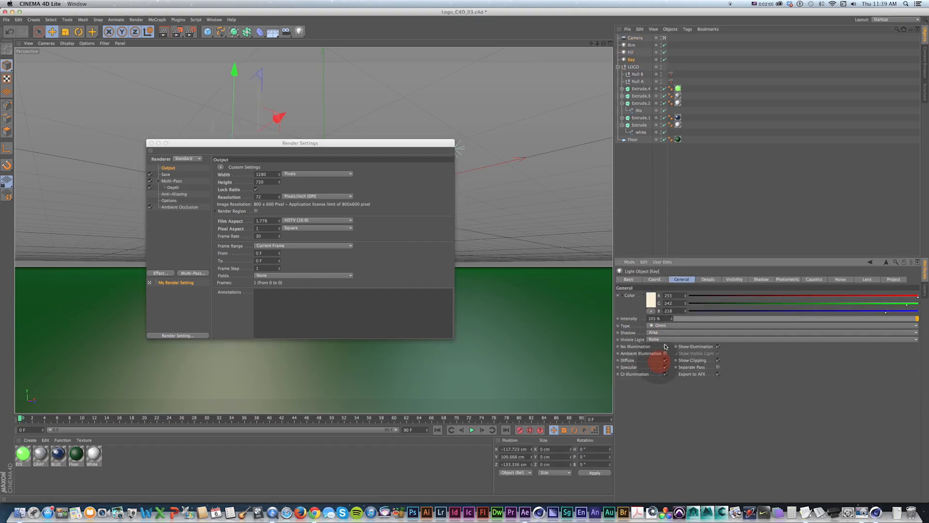
pyautogui.click(634, 53)
pyautogui.click(658, 332)
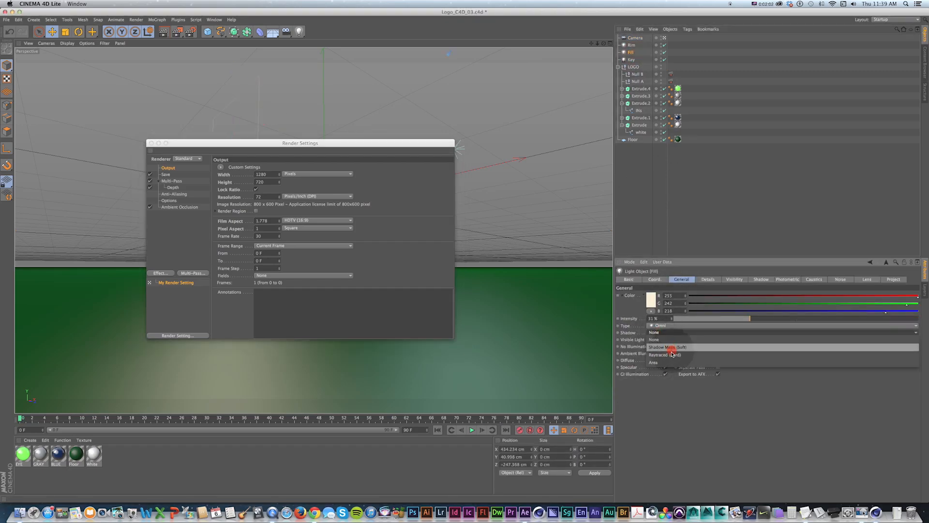
pyautogui.click(677, 344)
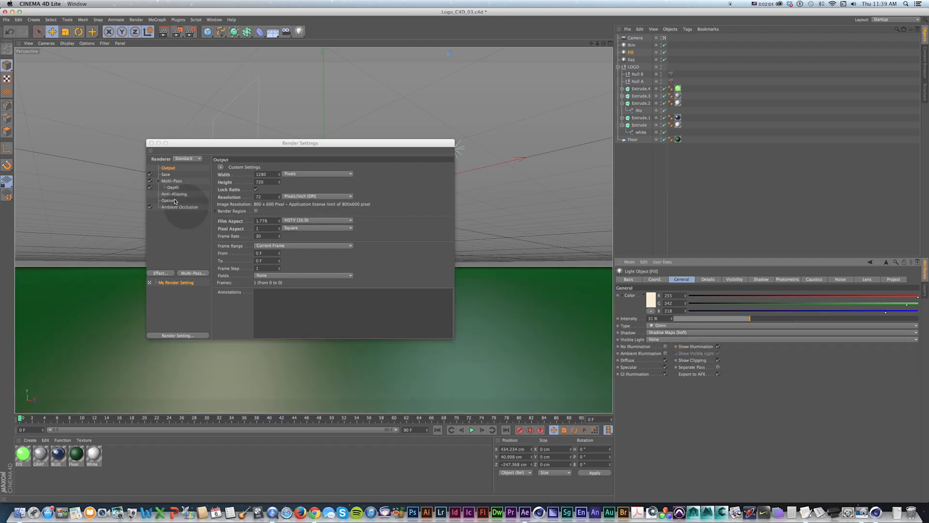
# Set the render's Anti-Aliasing to Best with a Max Level of 4x4.
pyautogui.moveTo(197, 145); pyautogui.dragTo(359, 175)
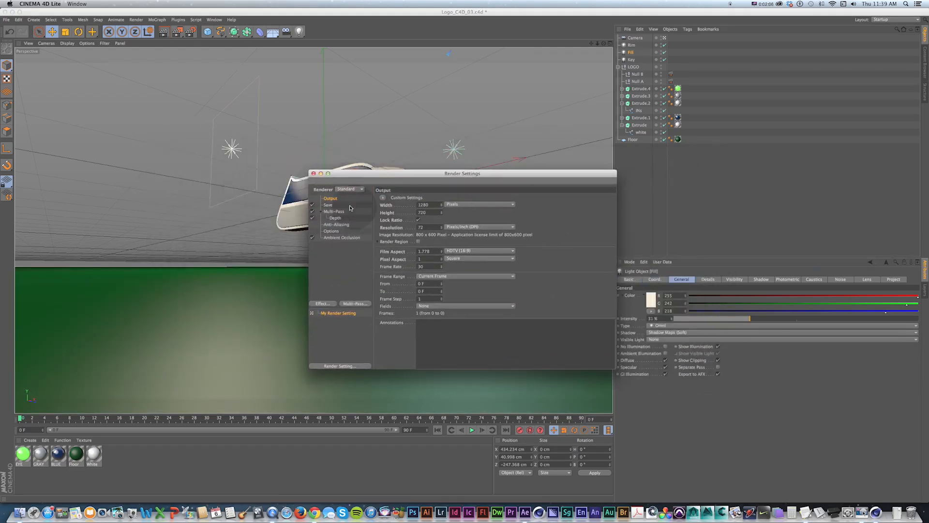
pyautogui.click(335, 225)
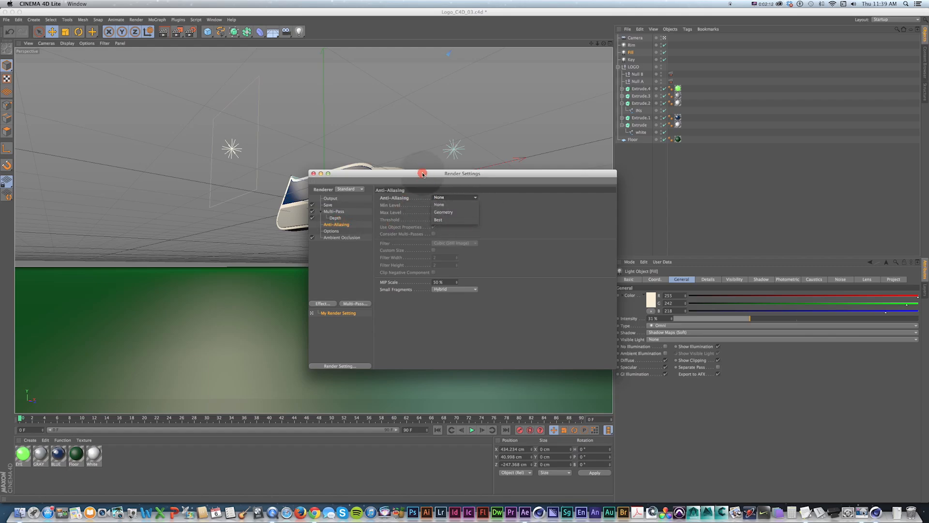
pyautogui.moveTo(422, 174); pyautogui.dragTo(453, 174)
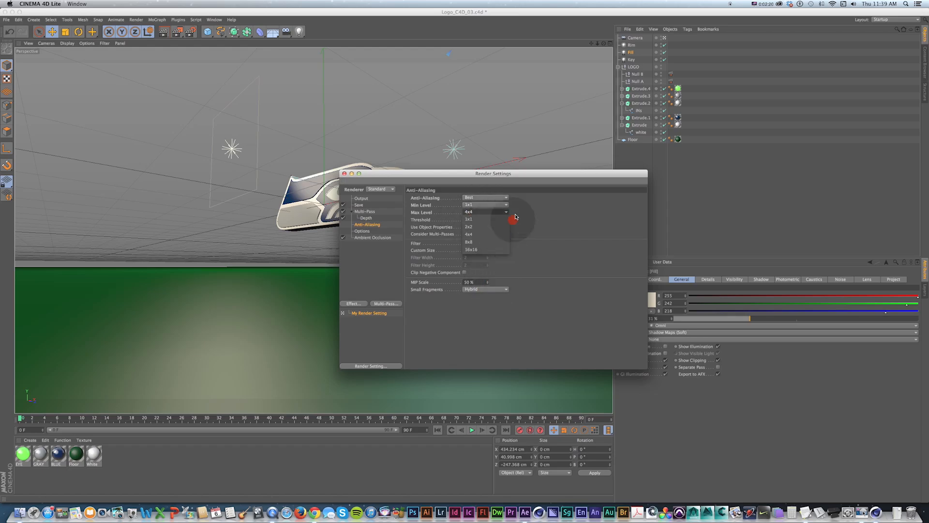
pyautogui.click(489, 234)
pyautogui.moveTo(516, 176); pyautogui.dragTo(436, 162)
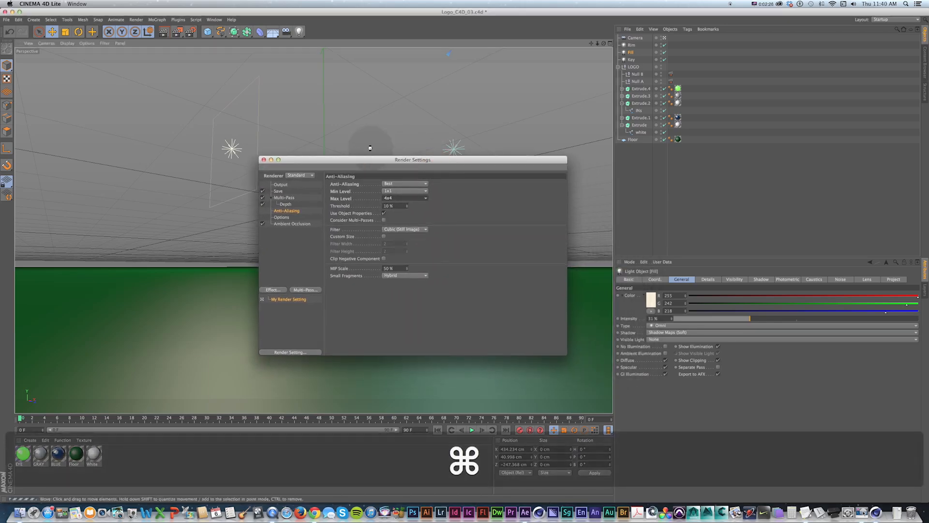
# Switch back to After Effects and view the rendered Seahawks_Logo_Extrude_03.mov in QuickTime Player as a reference.
pyautogui.press('super+Tab')
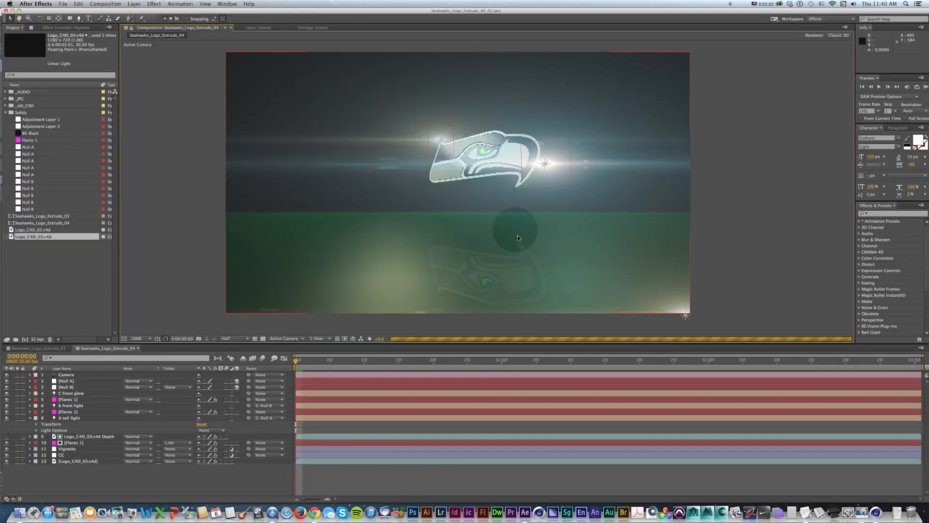
pyautogui.press('super+Tab')
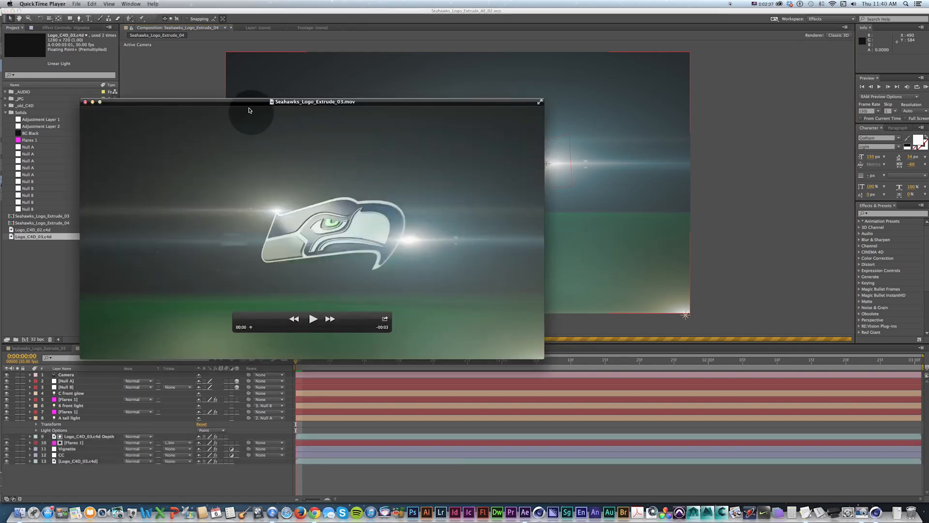
pyautogui.moveTo(250, 109); pyautogui.dragTo(257, 112)
pyautogui.click(180, 66)
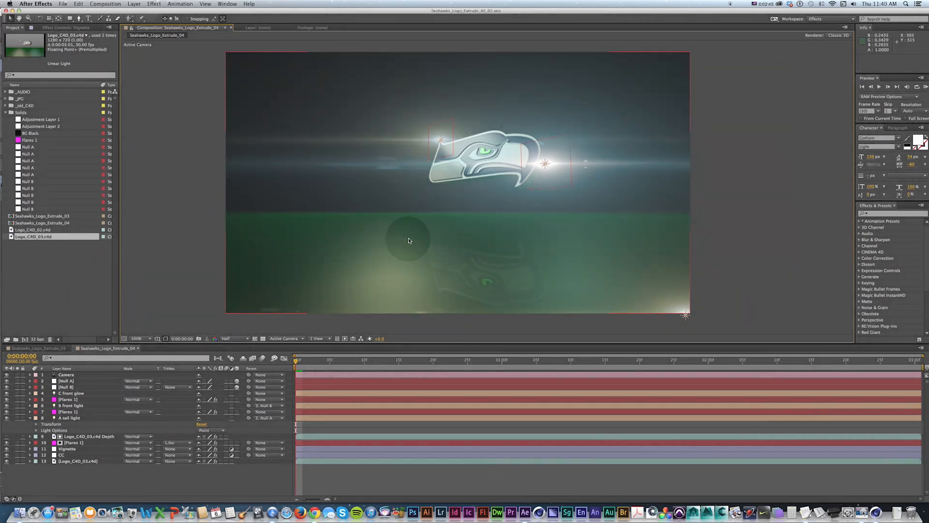
pyautogui.press('super+Tab')
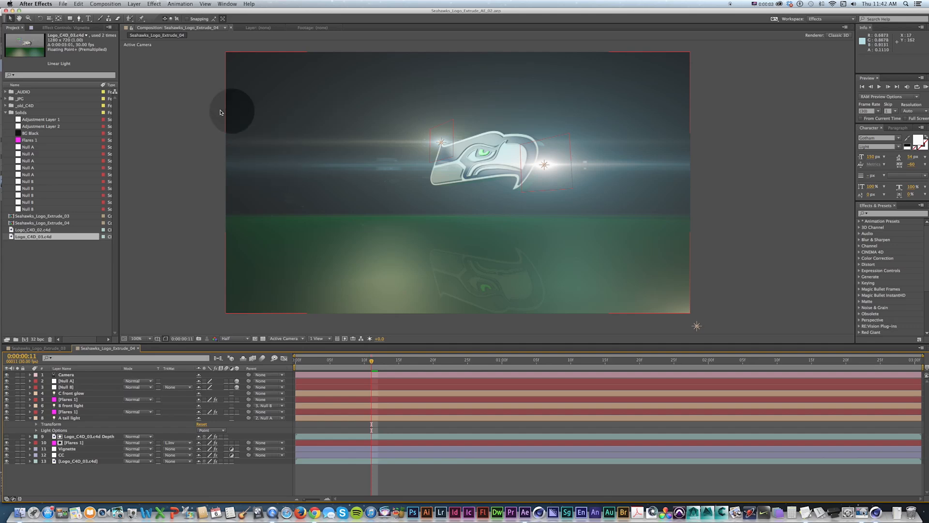
# Send the Seahawks_Logo_Extrude_04 composition to the Adobe Media Encoder queue and set its output location to C4D_Logo's _MOV folder.
pyautogui.click(119, 4)
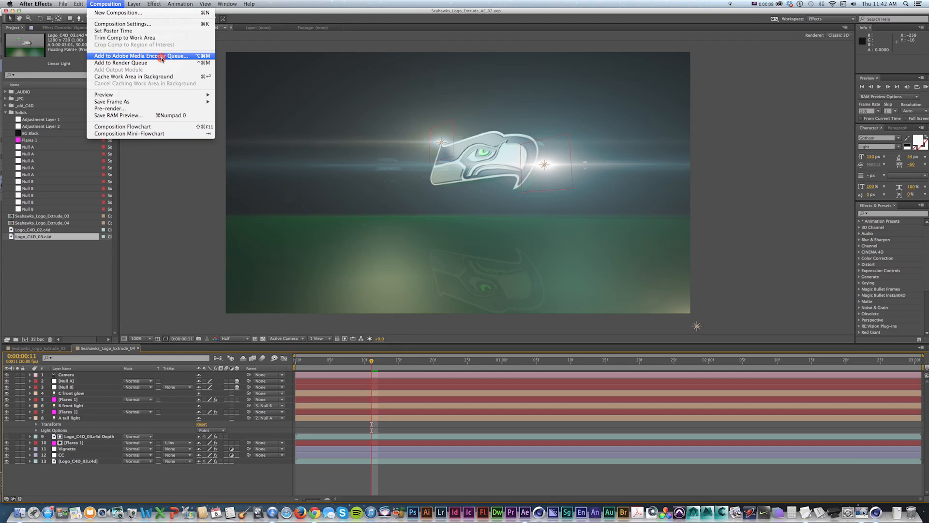
pyautogui.click(162, 56)
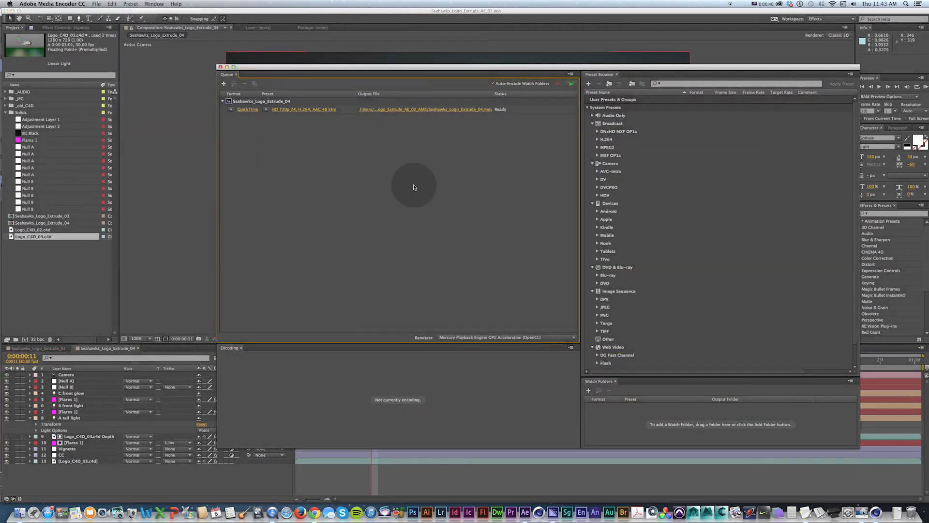
pyautogui.click(392, 110)
pyautogui.scroll(-3, 289, 328)
pyautogui.click(293, 334)
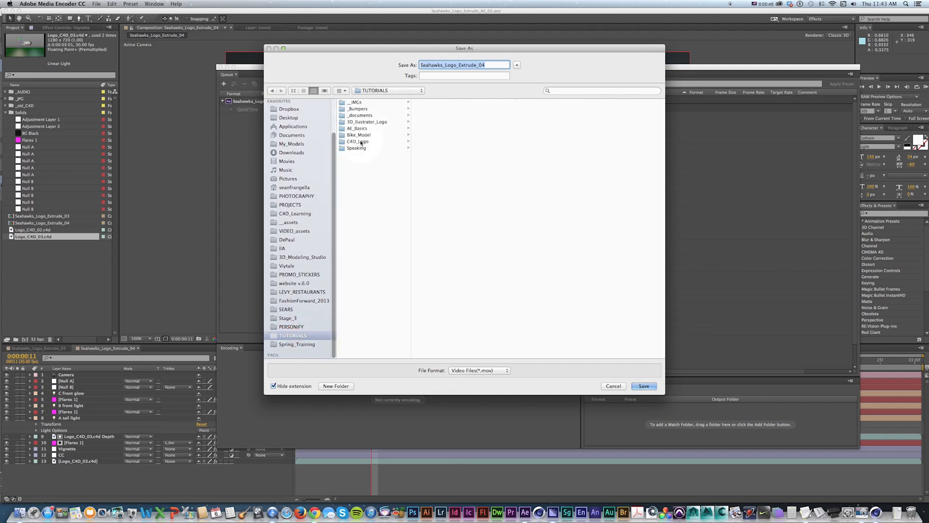
pyautogui.click(361, 142)
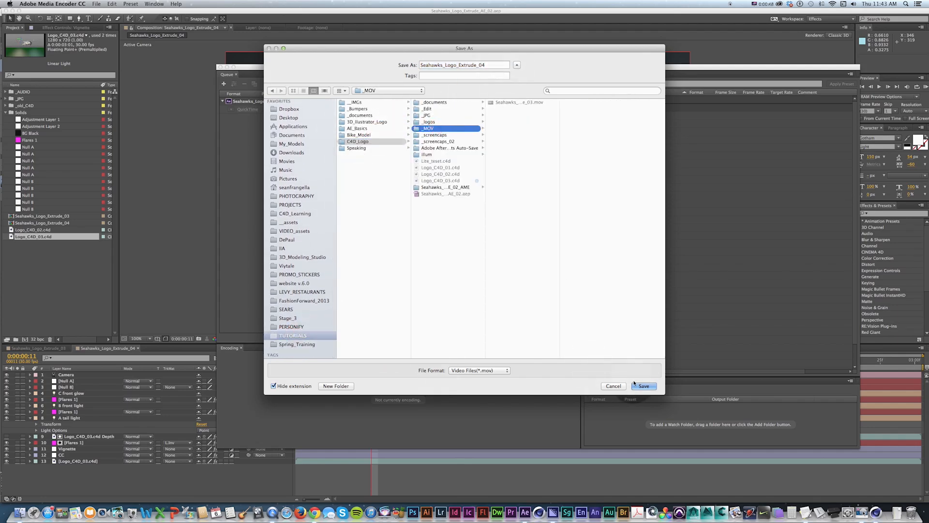
pyautogui.click(635, 384)
# In the queued item's export settings, set the frame rate to 29.97 and limit the data rate to 10,000 kbps.
pyautogui.click(308, 112)
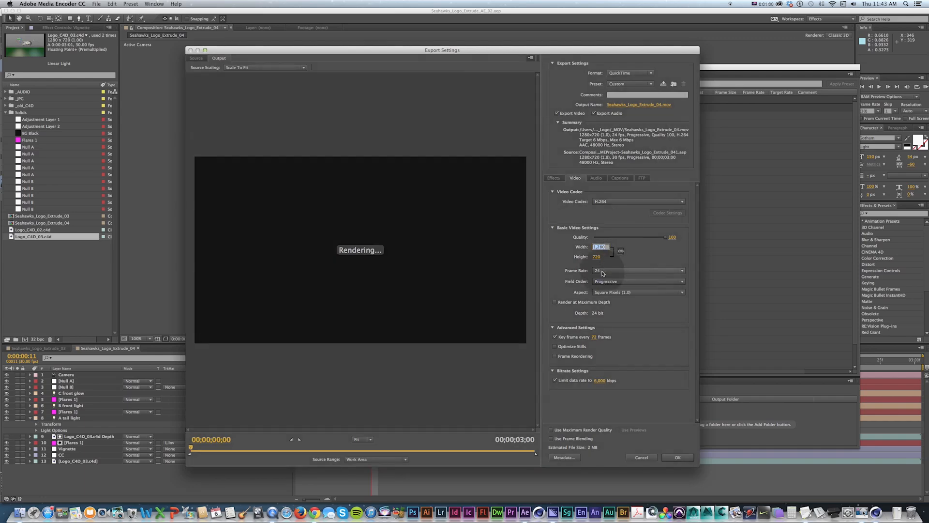
pyautogui.click(607, 271)
pyautogui.click(612, 366)
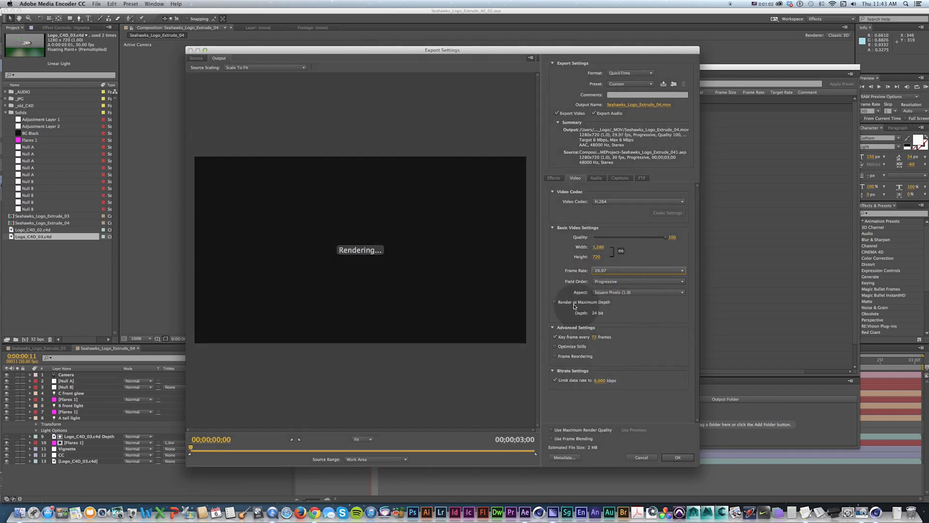
pyautogui.write('100')
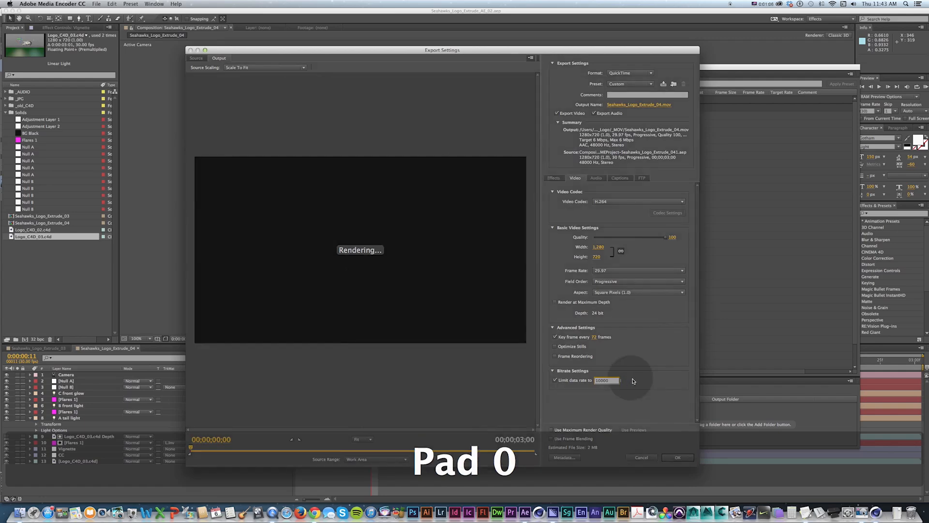
pyautogui.click(635, 380)
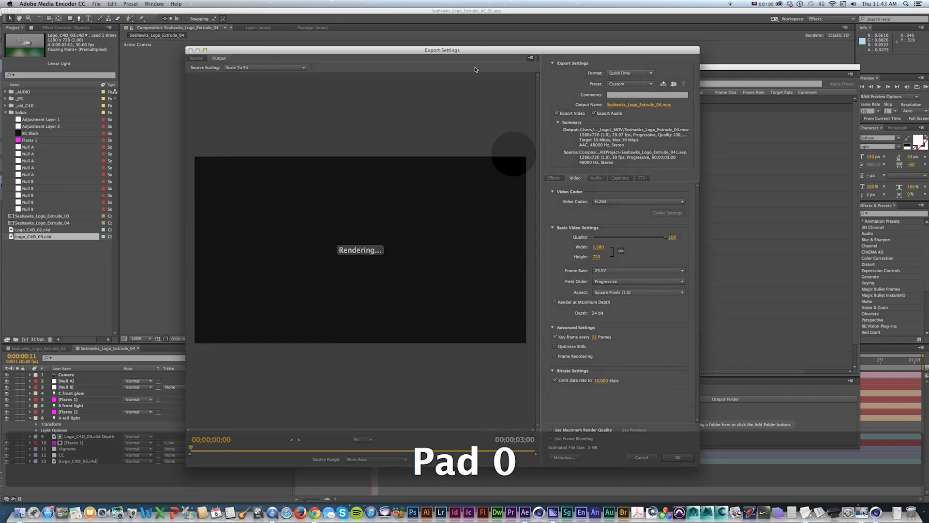
# Enable Render at Maximum Depth and Use Maximum Render Quality for the export, and accept the export settings.
pyautogui.moveTo(424, 46); pyautogui.dragTo(424, 41)
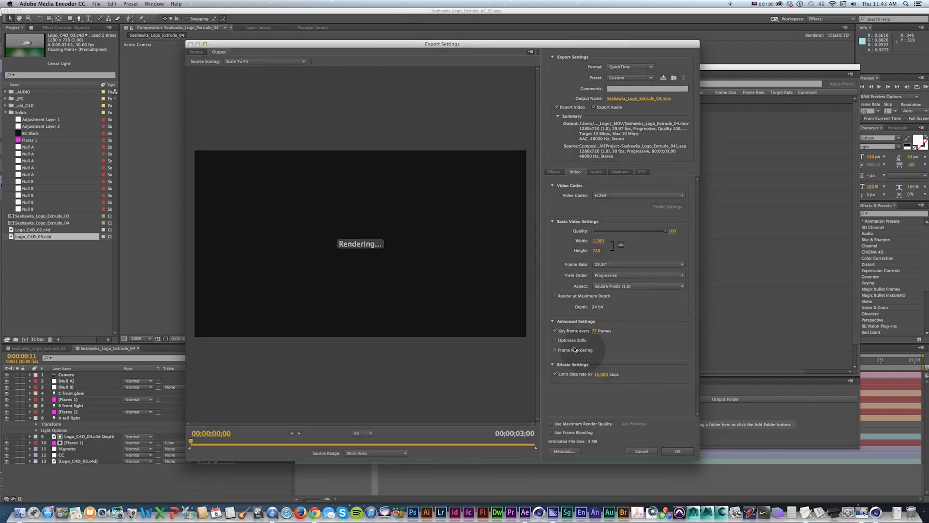
pyautogui.click(555, 297)
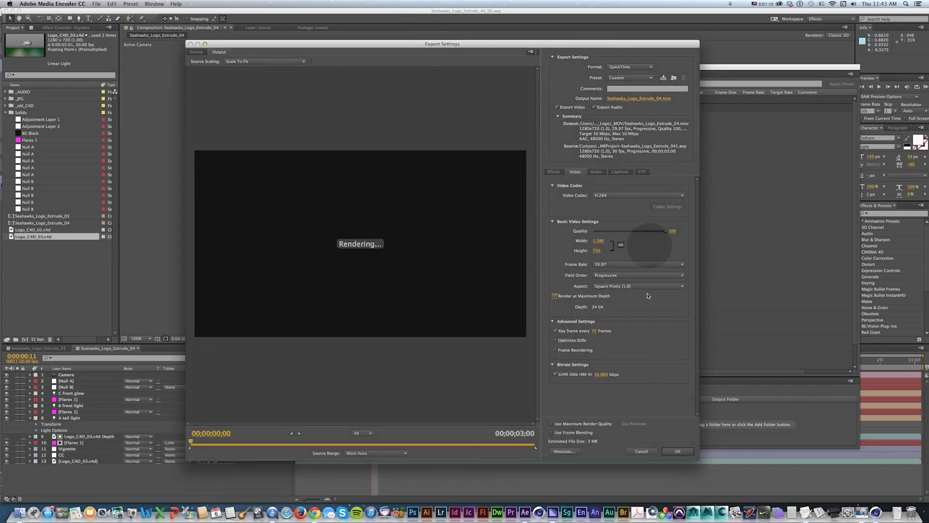
pyautogui.moveTo(364, 46); pyautogui.dragTo(417, 48)
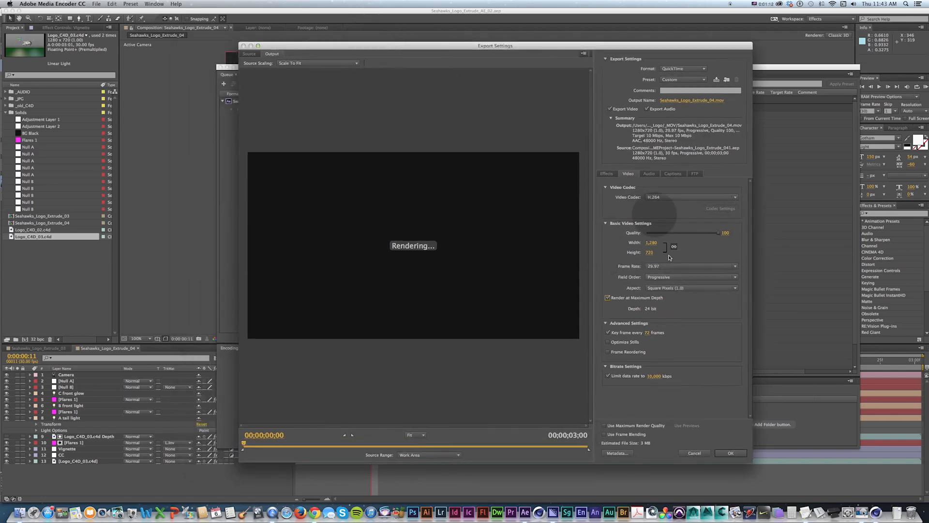
pyautogui.click(616, 426)
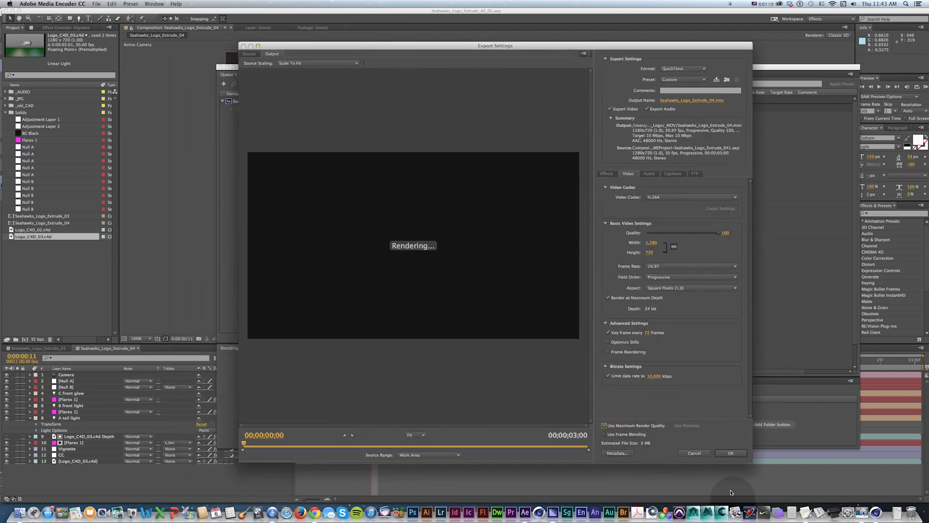
pyautogui.press('super+Tab')
pyautogui.press('super+Tab')
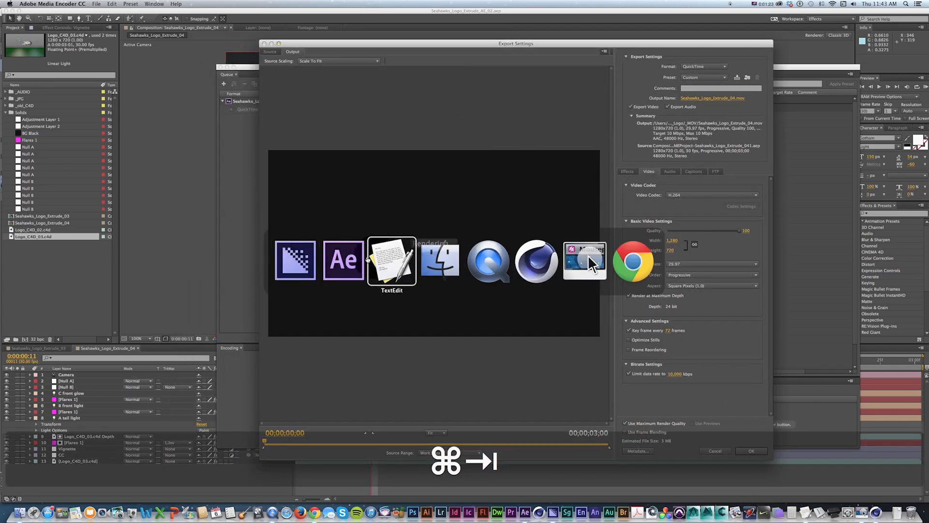
pyautogui.click(750, 450)
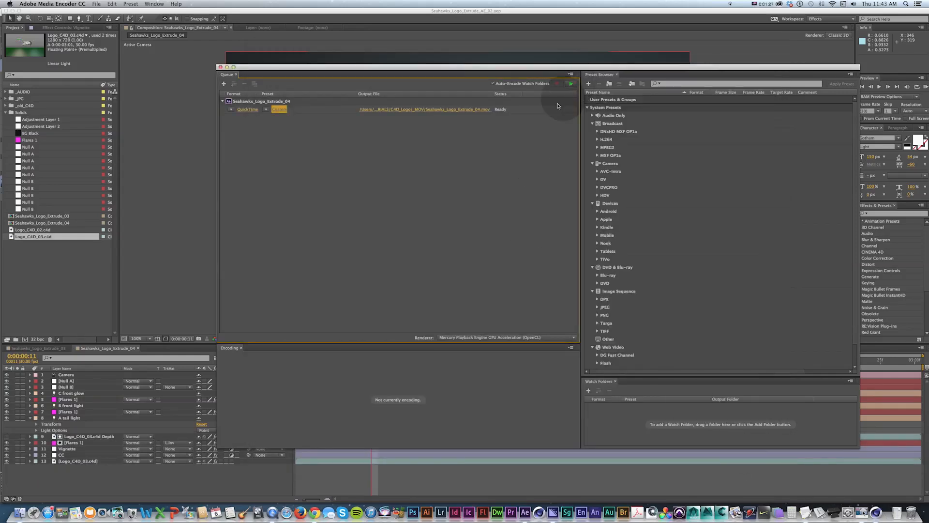
# Switch to QuickTime Player and review Seahawks_Logo_Extrude_03.mov with looped playback, scrubbing through the logo animation and flares.
pyautogui.press('super+Tab')
pyautogui.press('super+Tab')
pyautogui.press('super+Tab')
pyautogui.press('super+Tab')
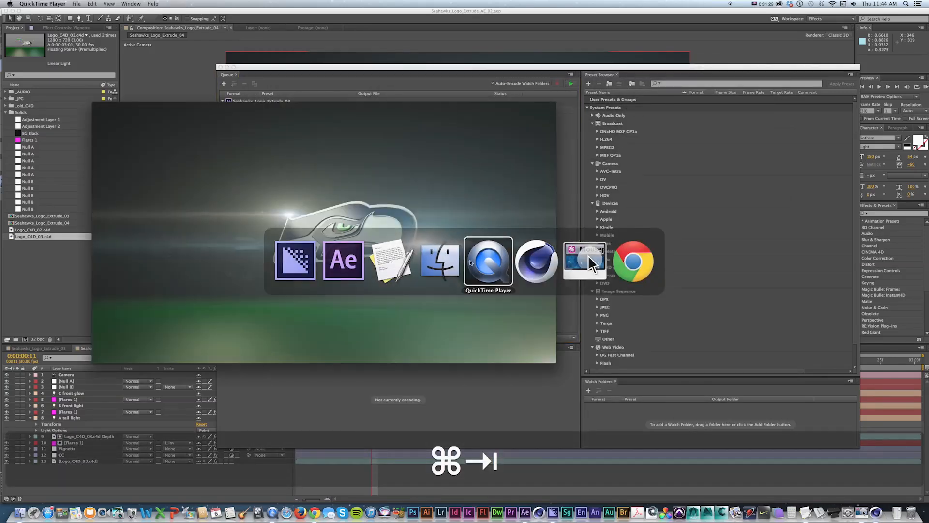
pyautogui.click(109, 4)
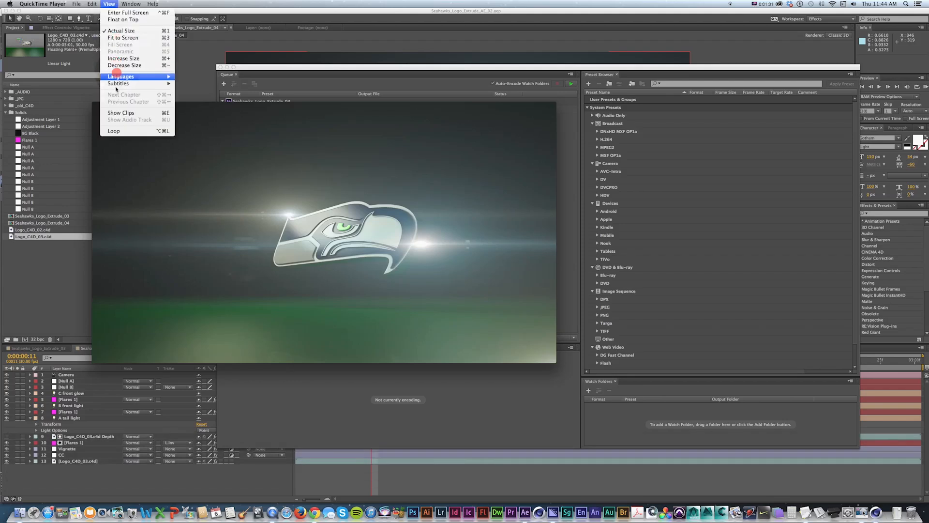
pyautogui.click(113, 132)
pyautogui.press('space')
pyautogui.moveTo(291, 332); pyautogui.dragTo(265, 321)
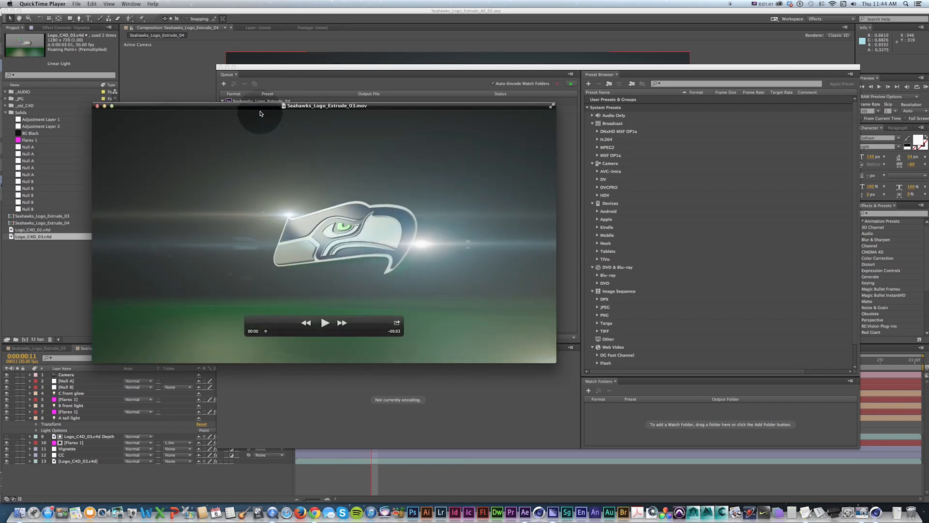
pyautogui.moveTo(259, 114); pyautogui.dragTo(286, 86)
pyautogui.moveTo(445, 81); pyautogui.dragTo(488, 92)
pyautogui.moveTo(351, 316); pyautogui.dragTo(374, 313)
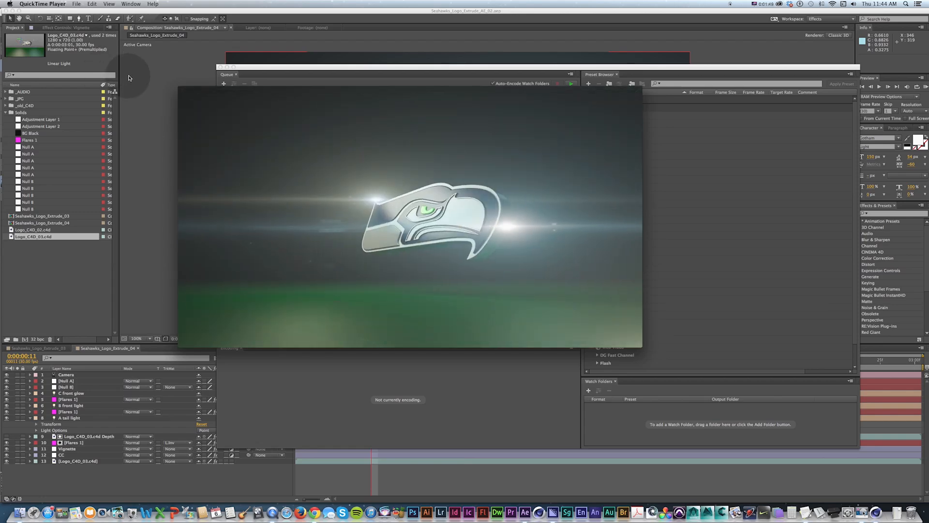
# Switch back to After Effects and show the CINEWARE effect settings of the Logo_C4D_03.c4d layer with more width.
pyautogui.click(141, 63)
pyautogui.click(78, 461)
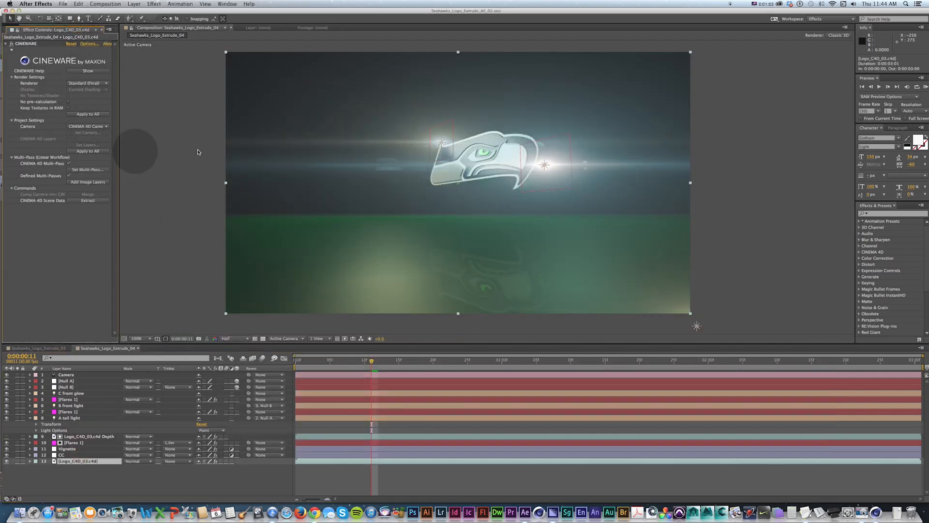
pyautogui.moveTo(120, 179); pyautogui.dragTo(134, 179)
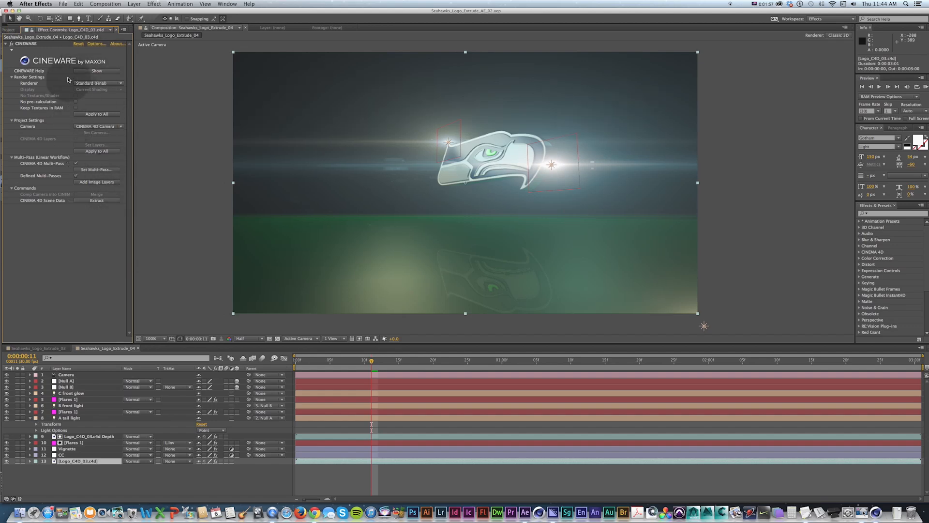